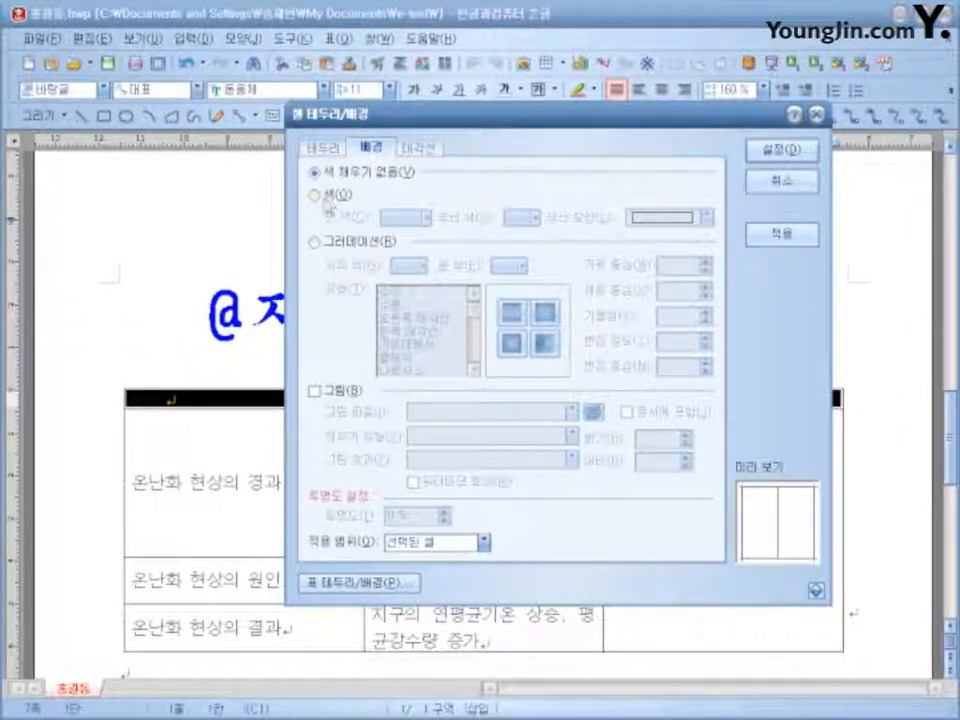
Fill the table's header row with solid red and center the header text.
click(316, 196)
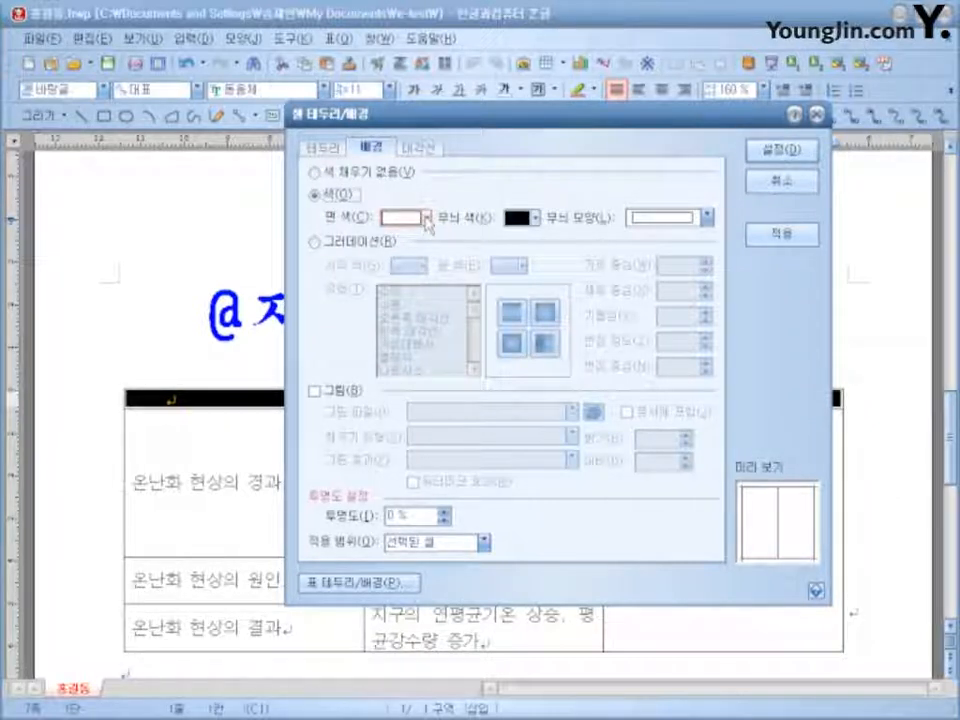
click(426, 218)
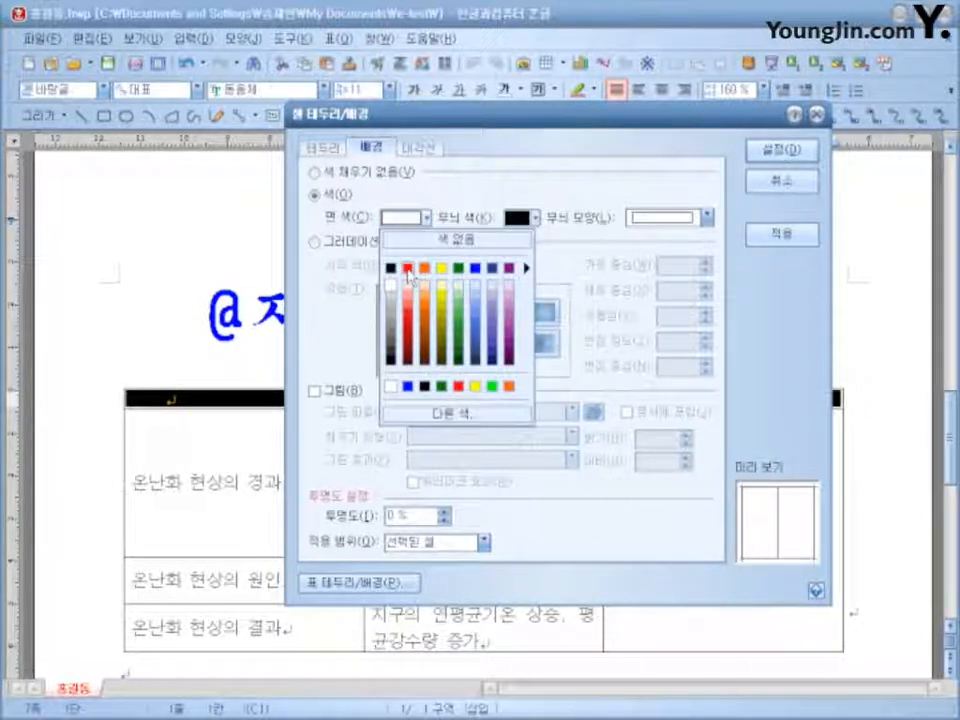
click(408, 268)
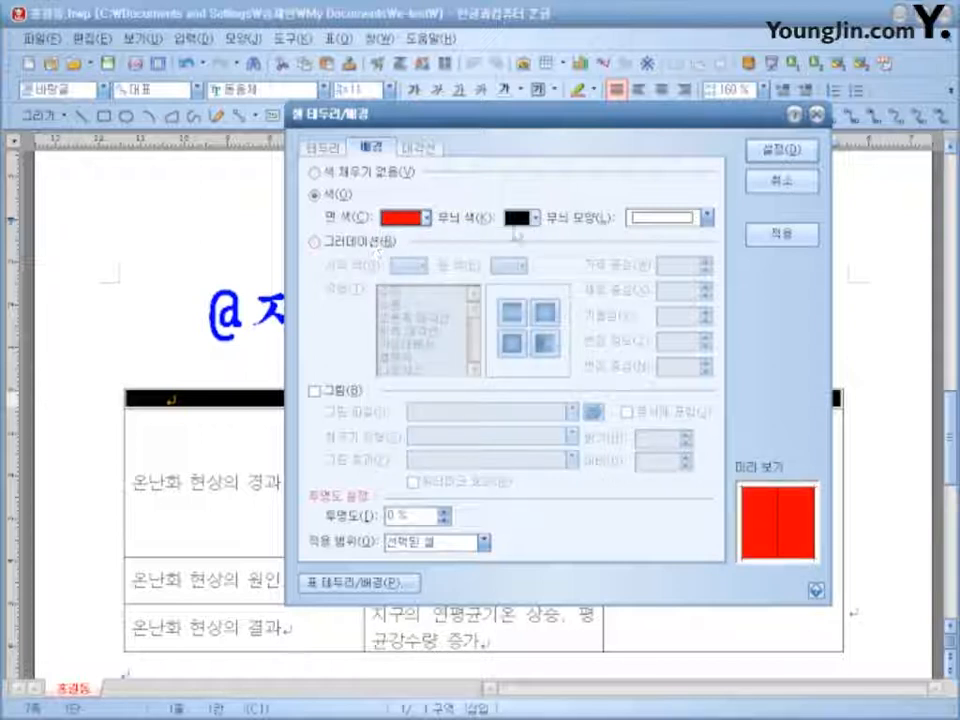
click(782, 150)
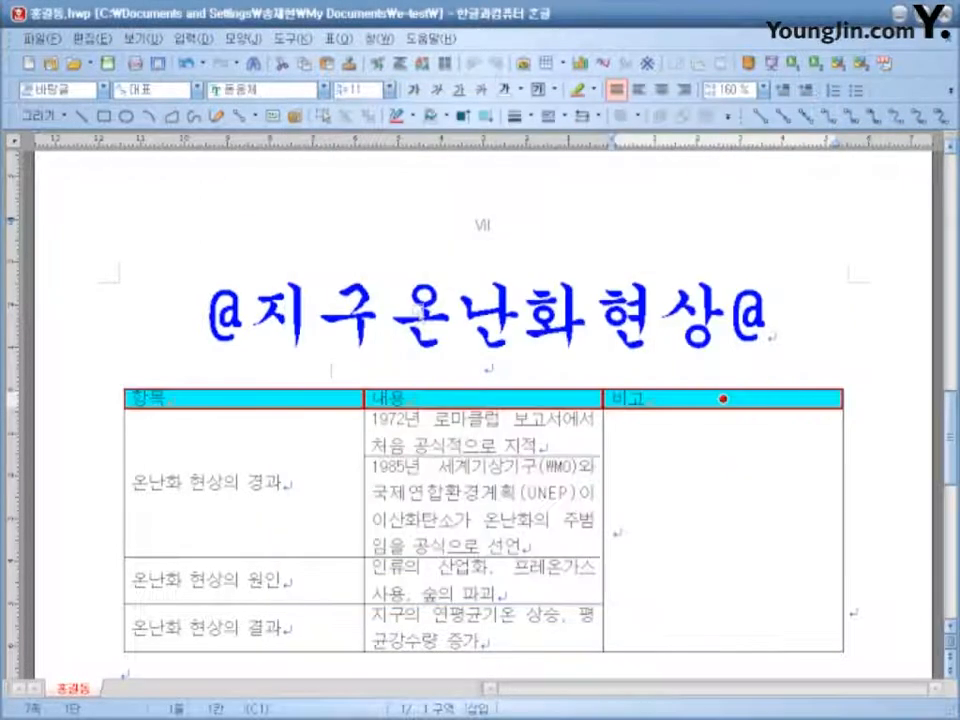
click(663, 91)
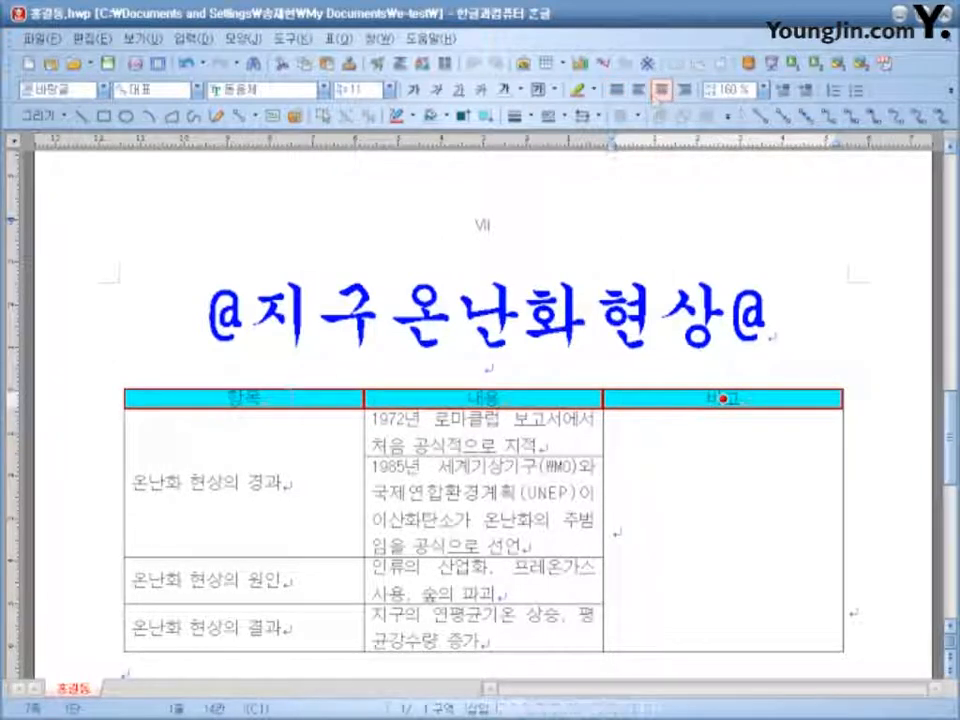
Add both diagonal lines to the large empty cell below 비고 so they form an X.
click(258, 437)
key(F5)
click(722, 529)
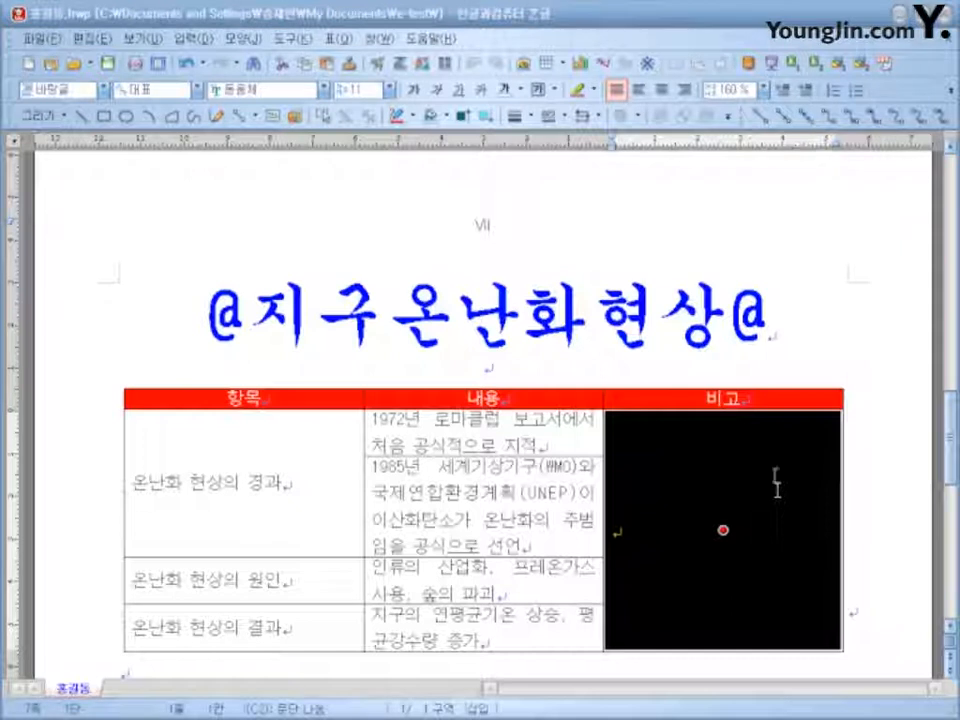
key(l)
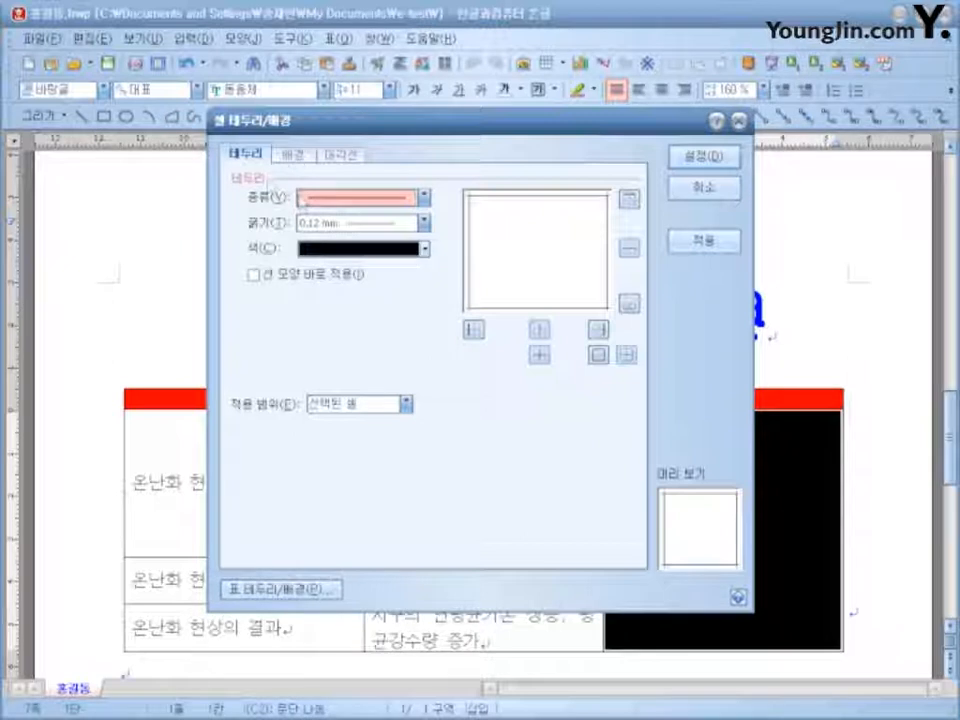
click(346, 155)
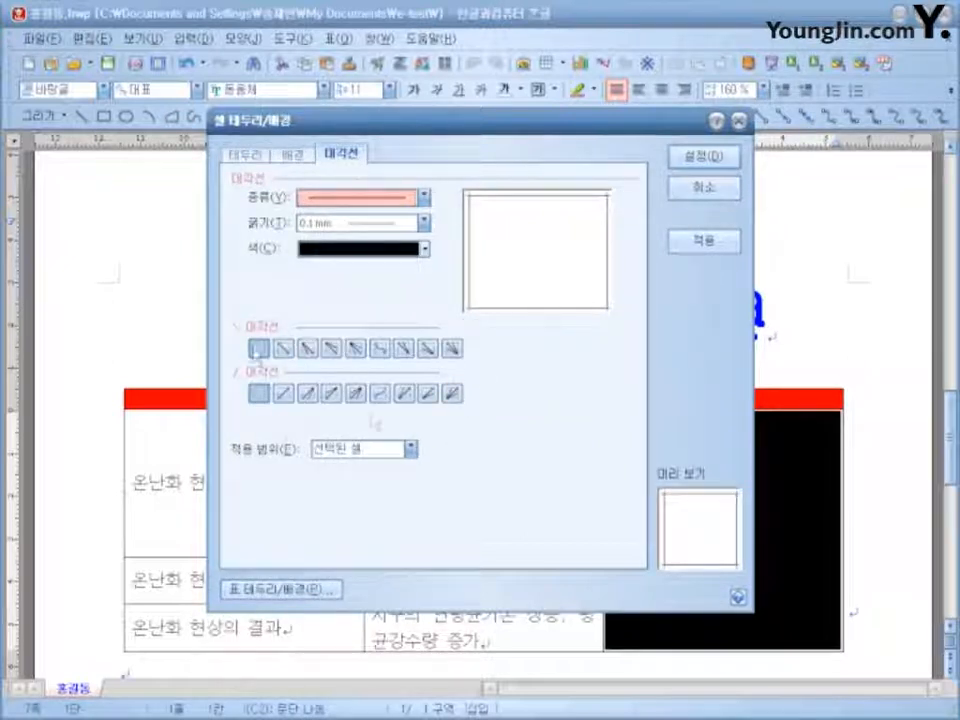
click(286, 352)
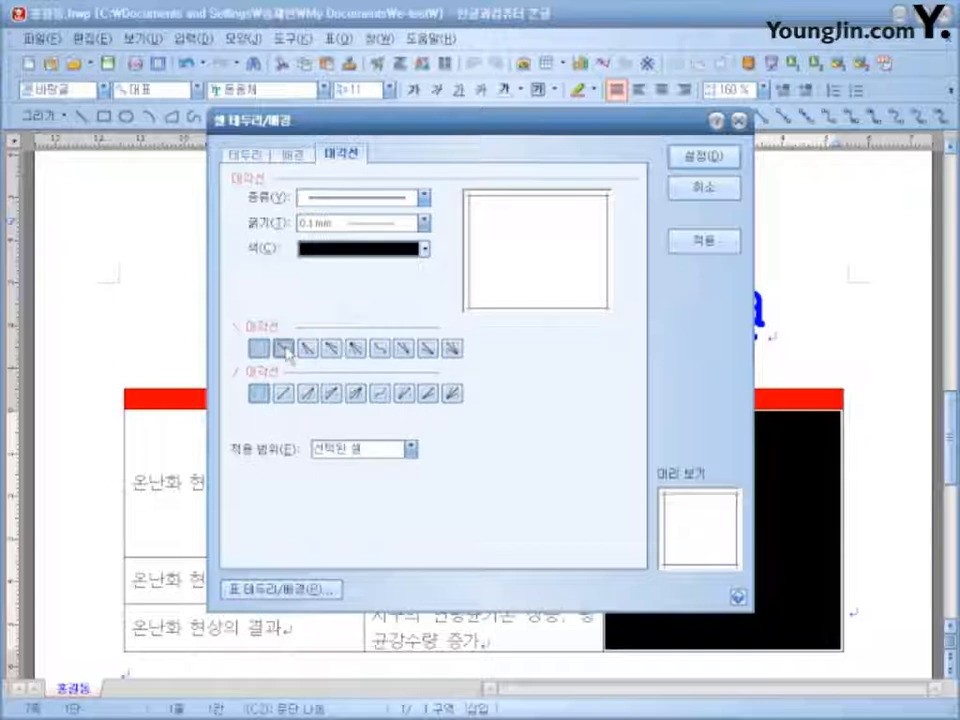
click(283, 393)
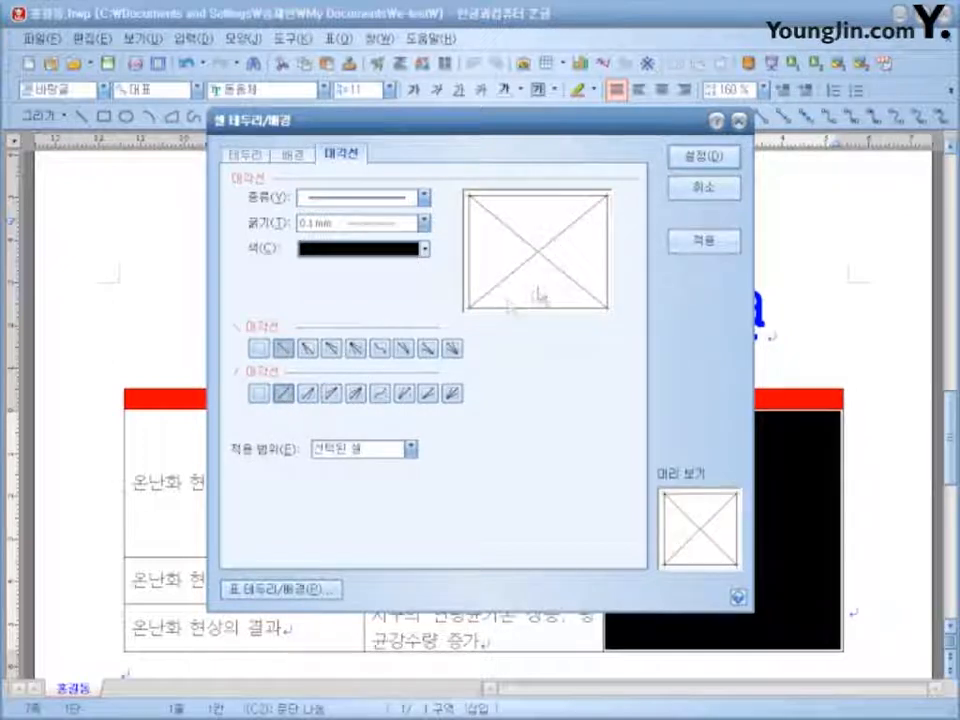
click(703, 157)
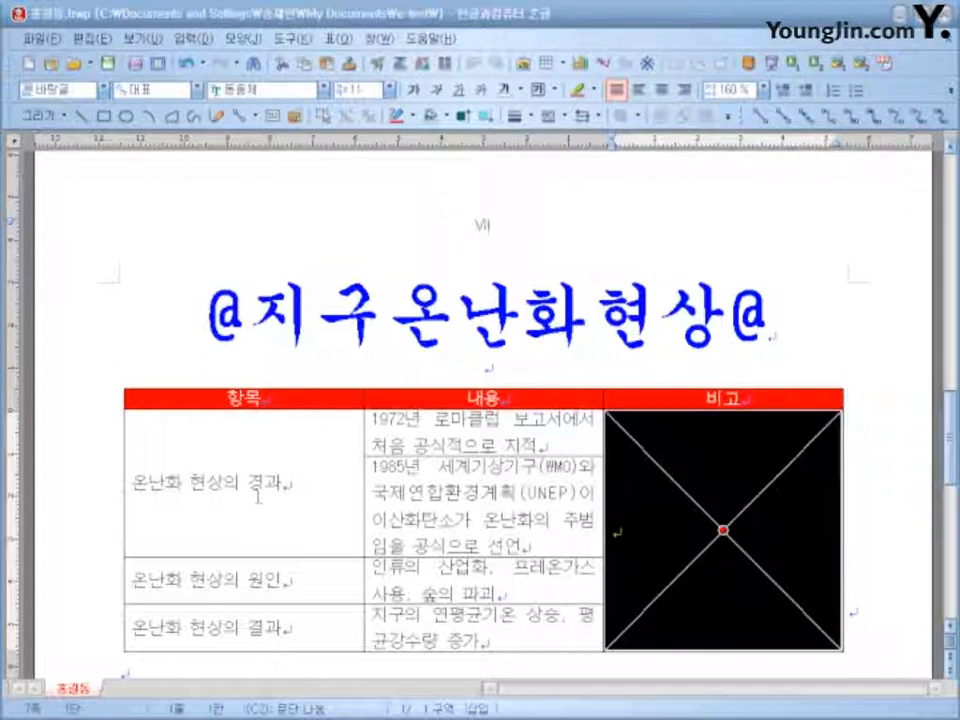
Select all the table's cells and apply a double-line border around the outside.
click(283, 480)
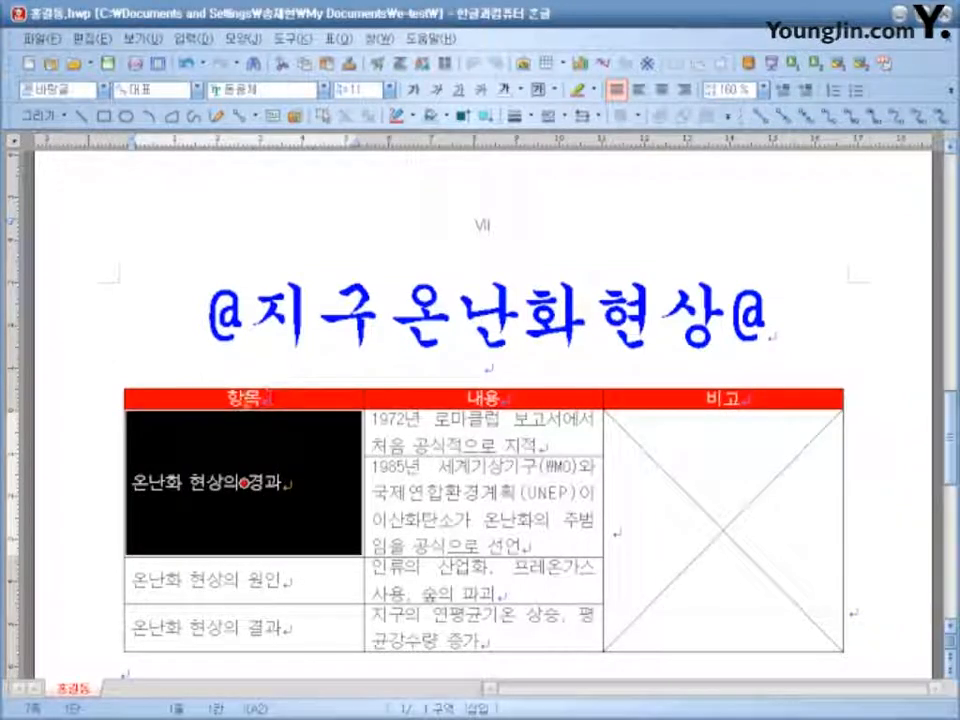
click(243, 397)
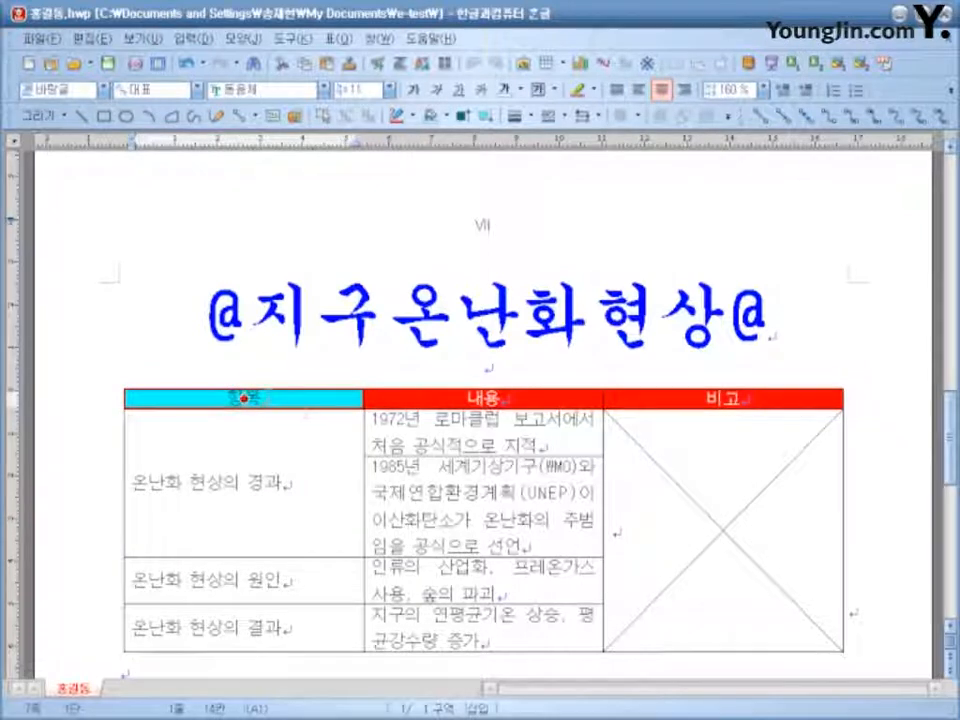
shift+click(739, 606)
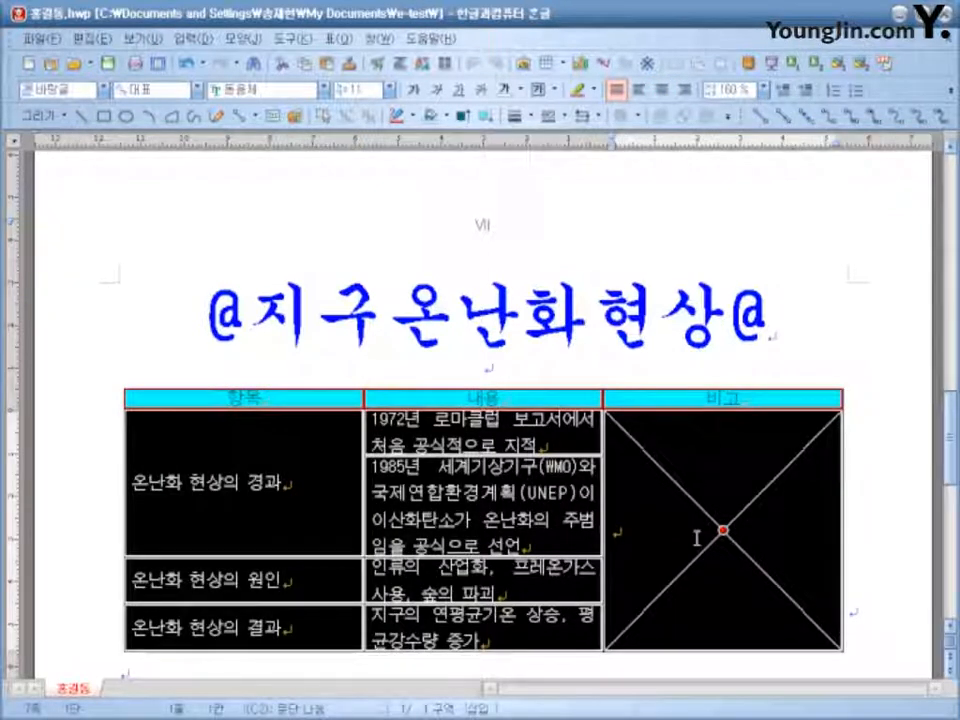
key(l)
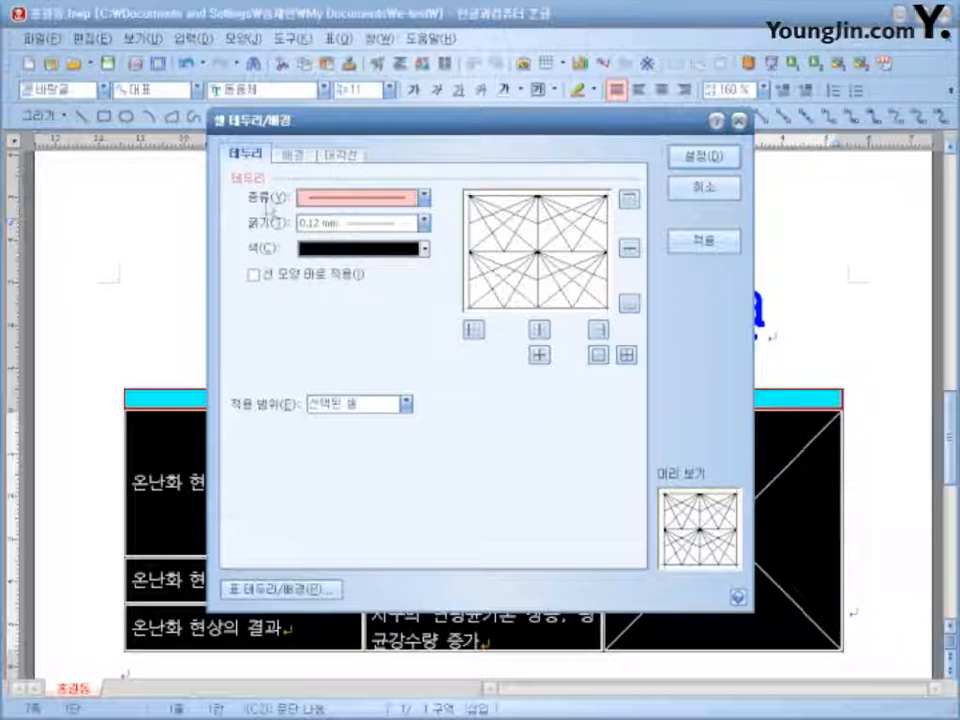
click(409, 207)
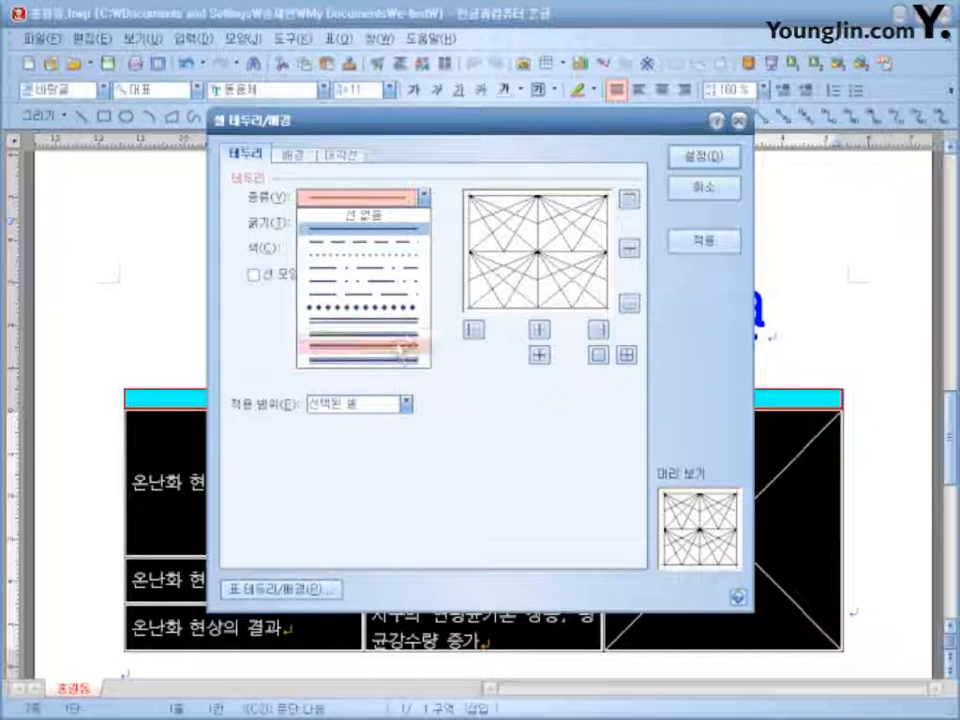
click(407, 333)
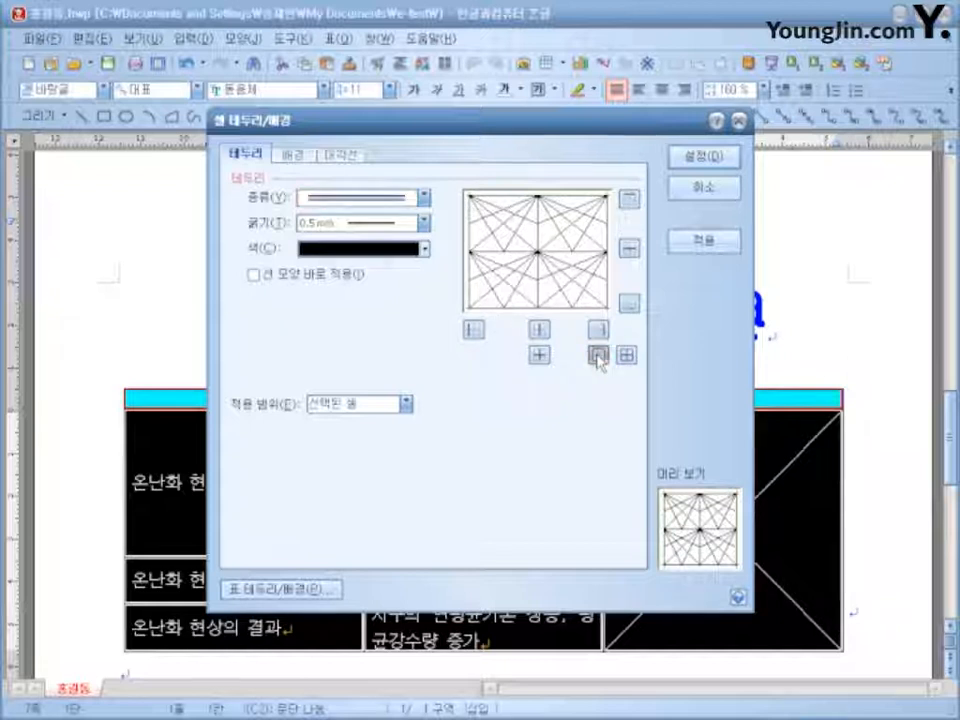
click(598, 355)
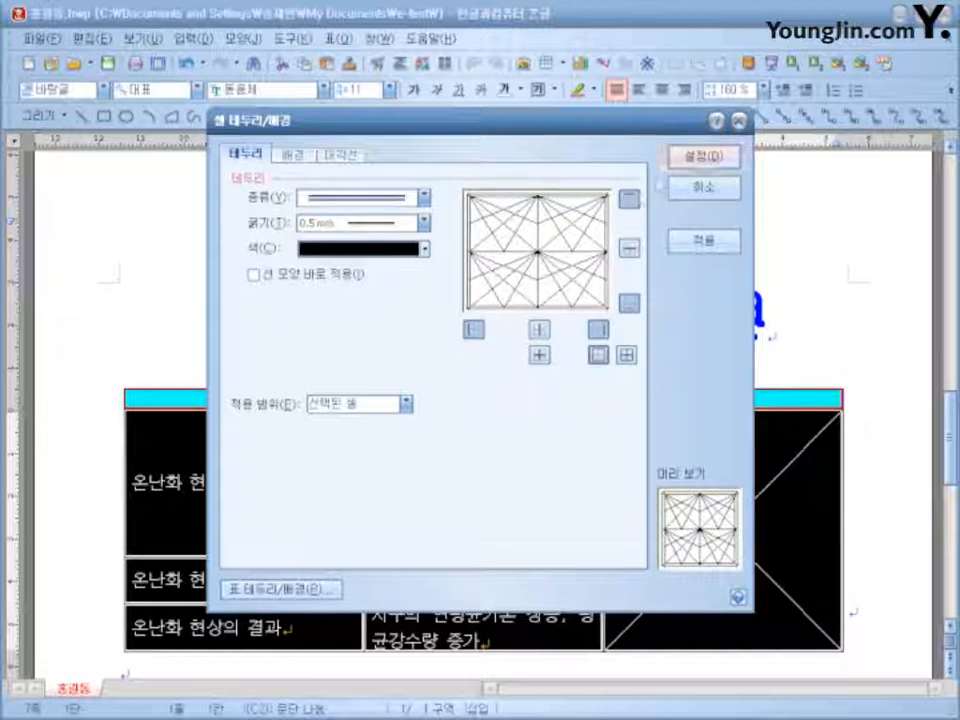
click(703, 157)
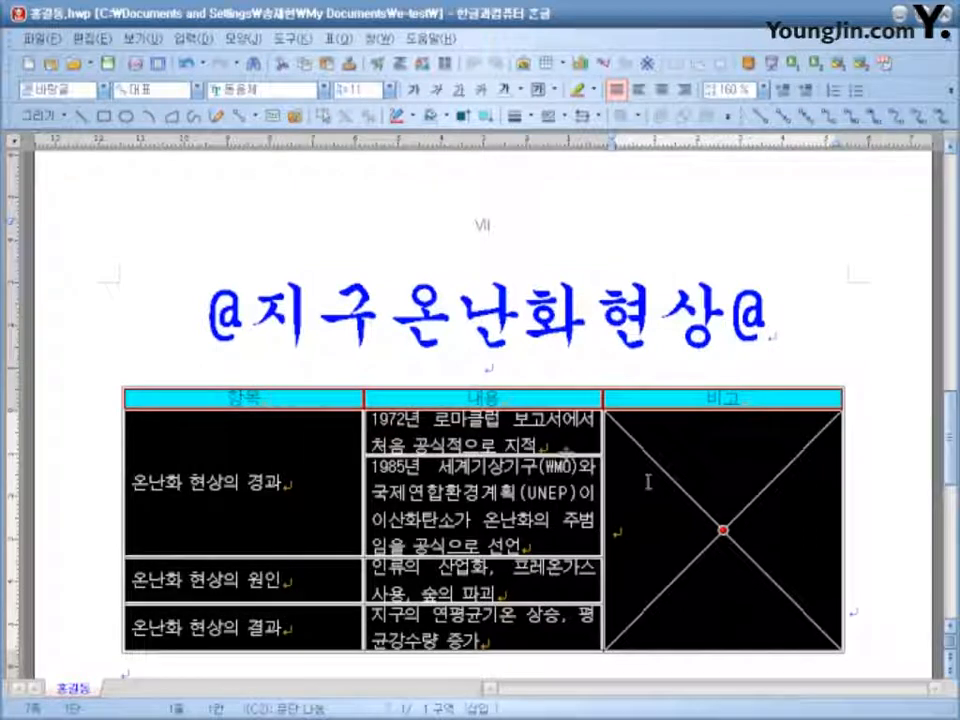
Set the table's inner vertical borders to a dashed line 0.12 mm thick and deselect the cells.
key(l)
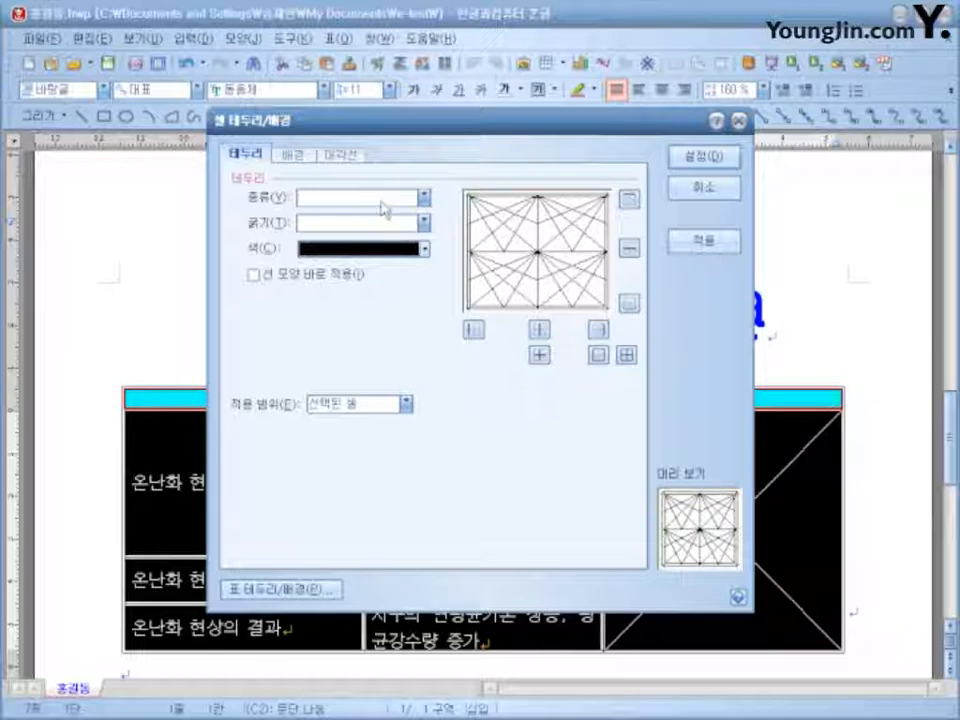
drag(472, 128, 528, 130)
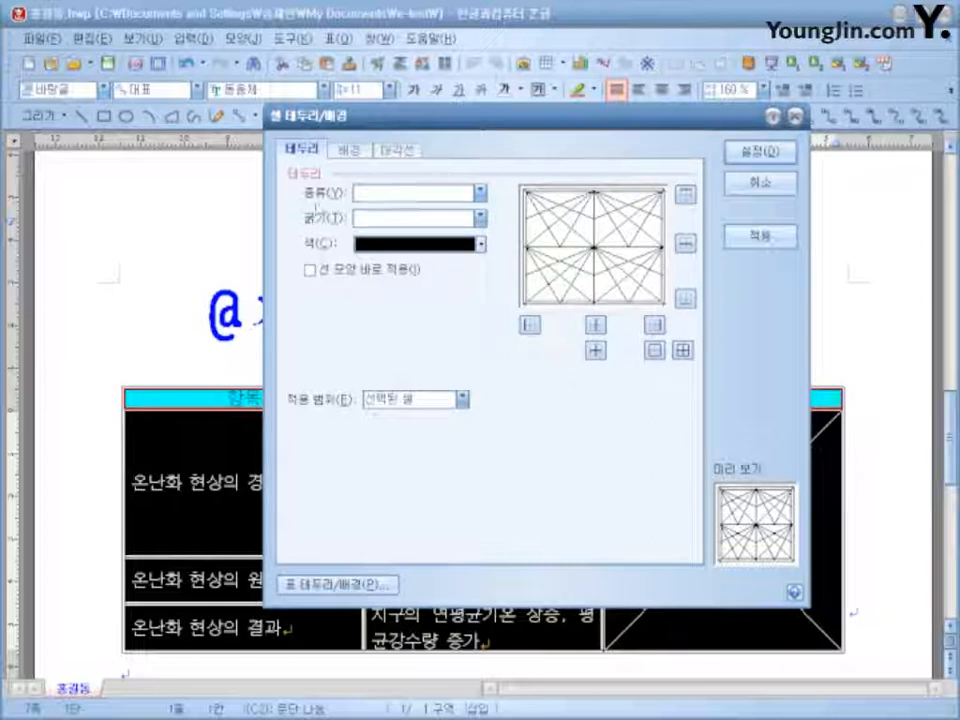
click(480, 193)
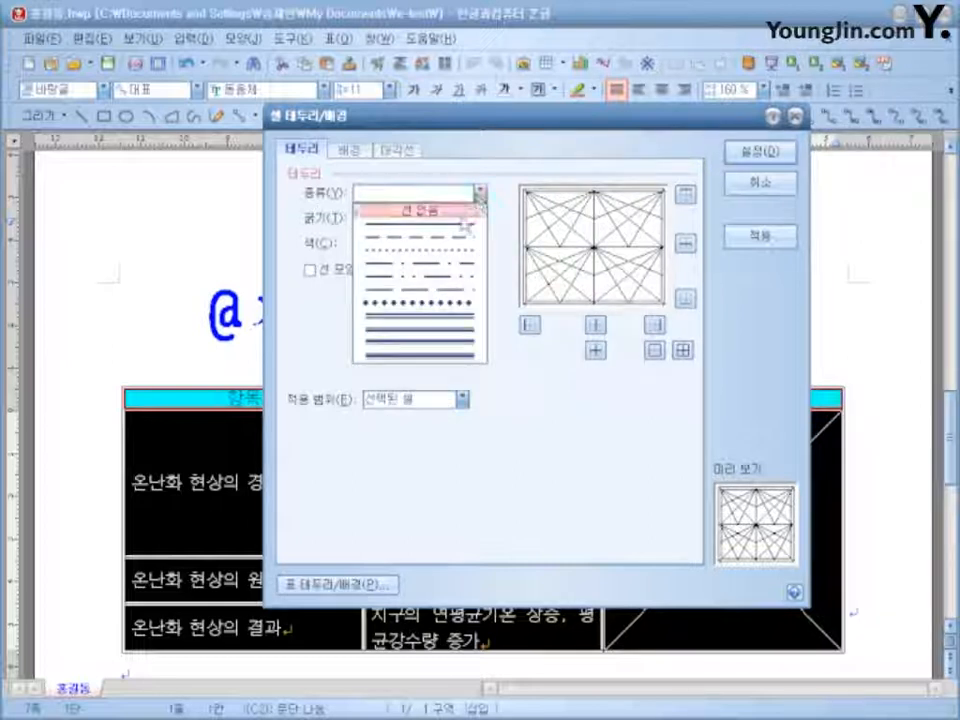
click(440, 237)
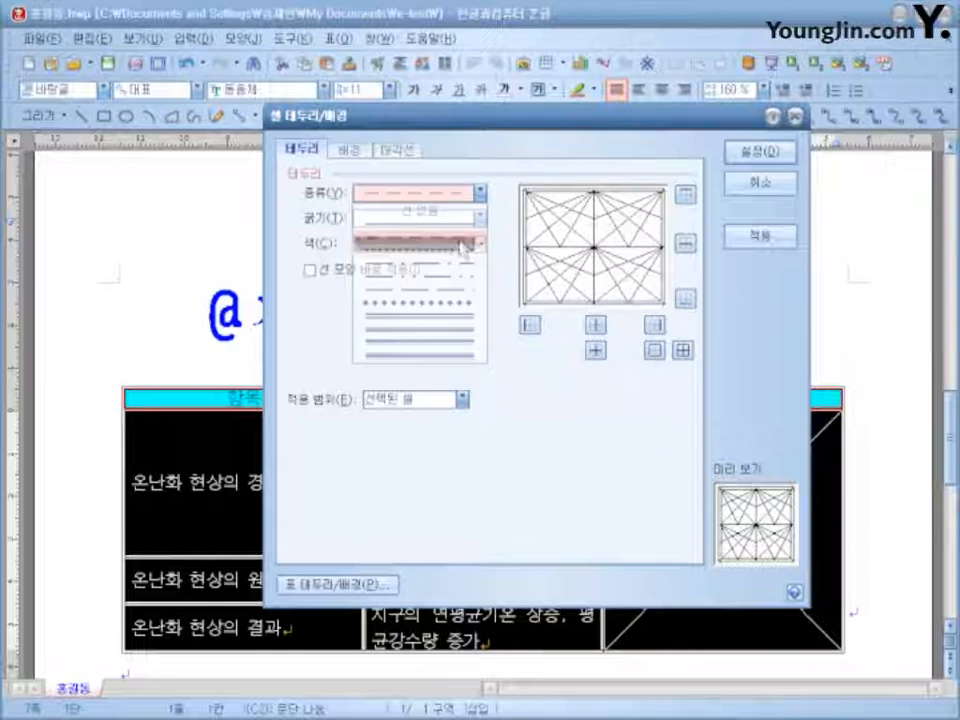
click(481, 218)
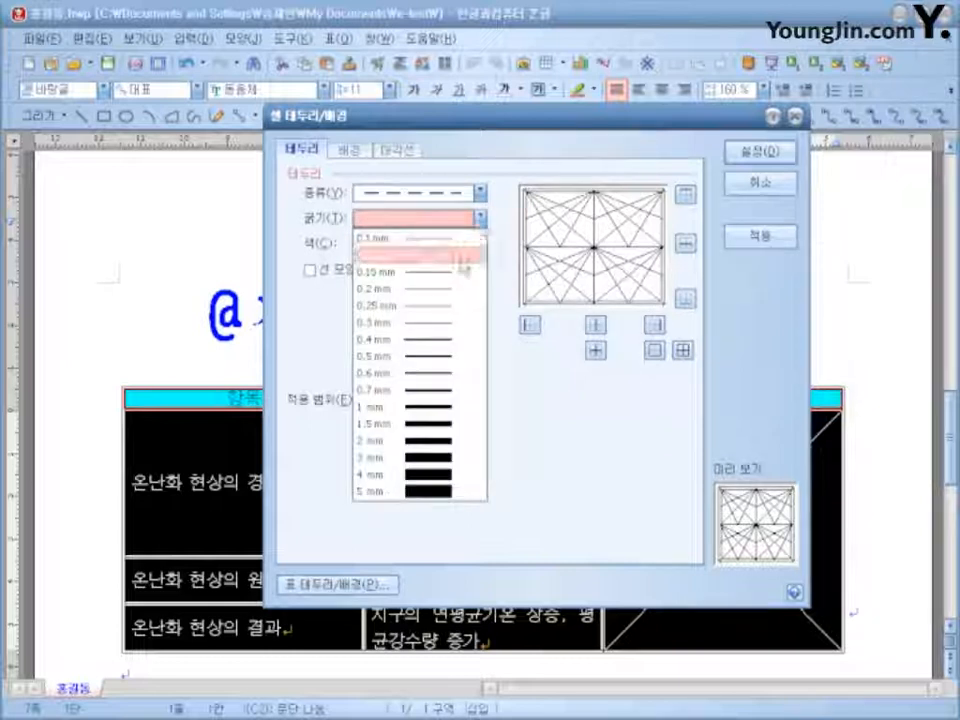
click(459, 257)
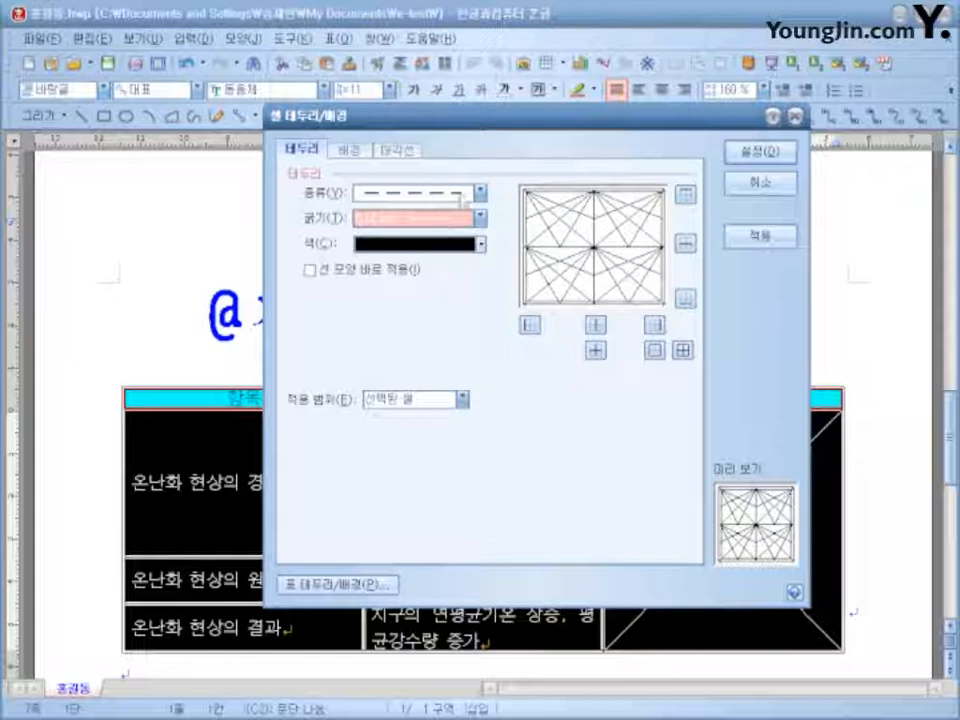
click(595, 325)
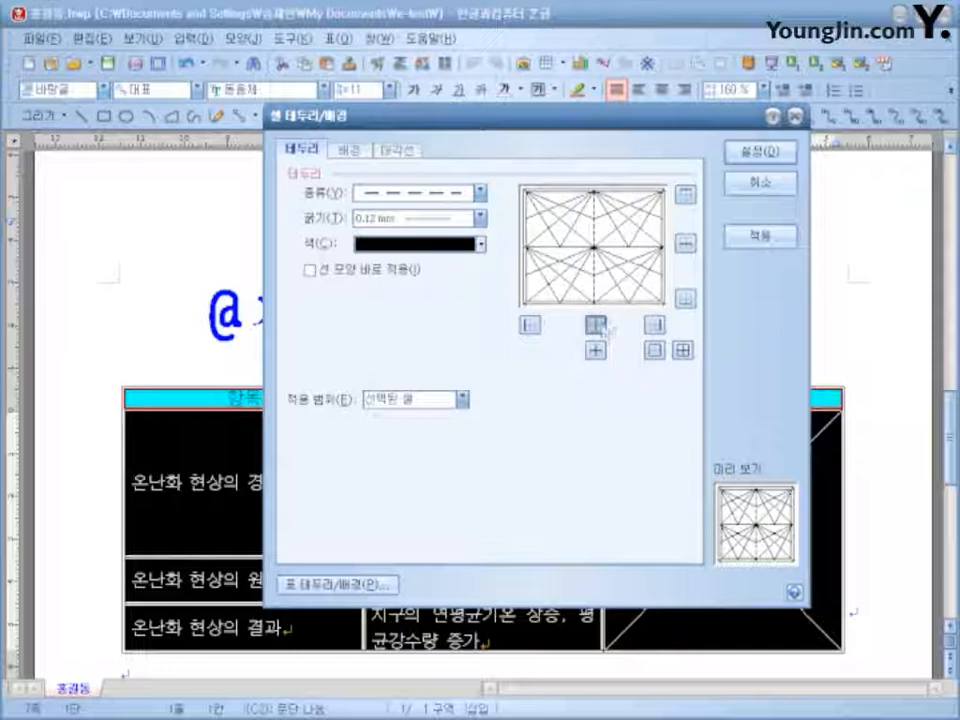
click(748, 152)
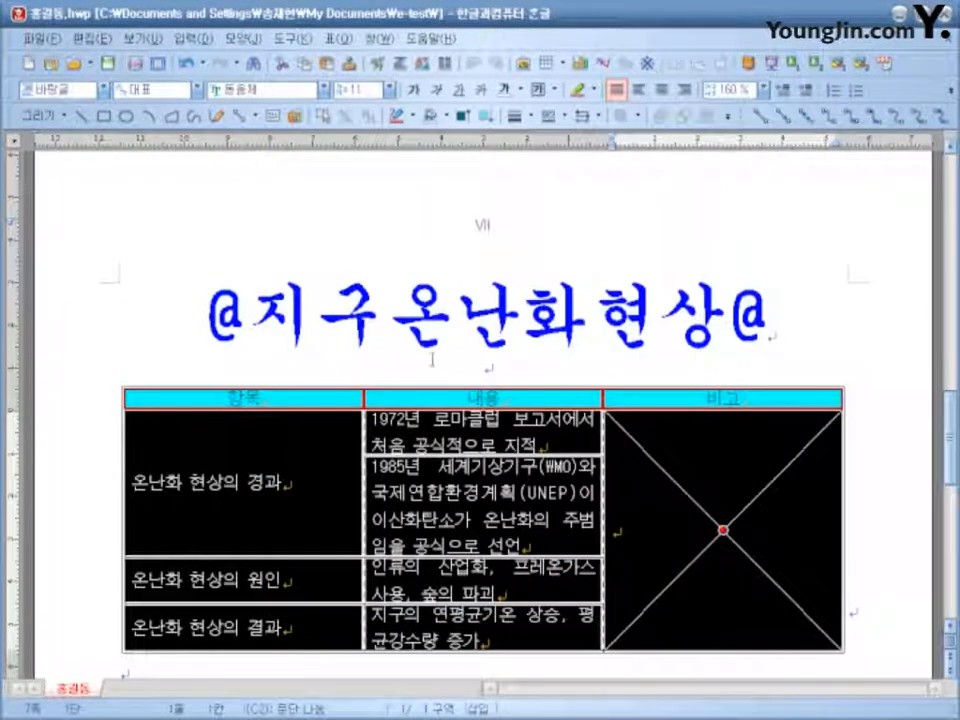
click(754, 358)
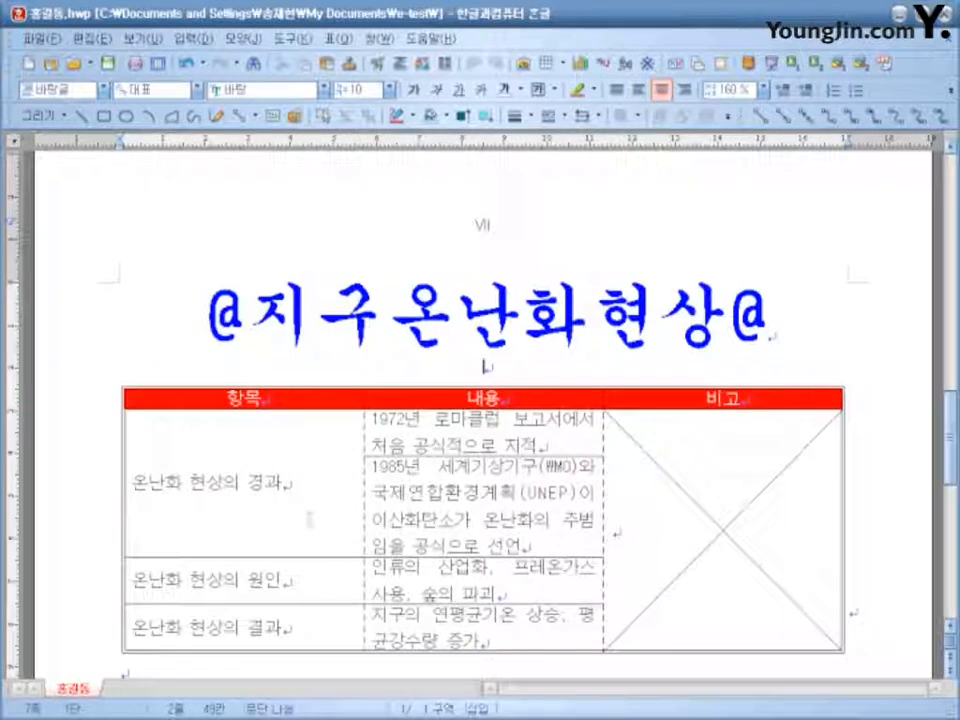
Add a caption to the table and center the caption text.
scroll(310, 518, down, 3)
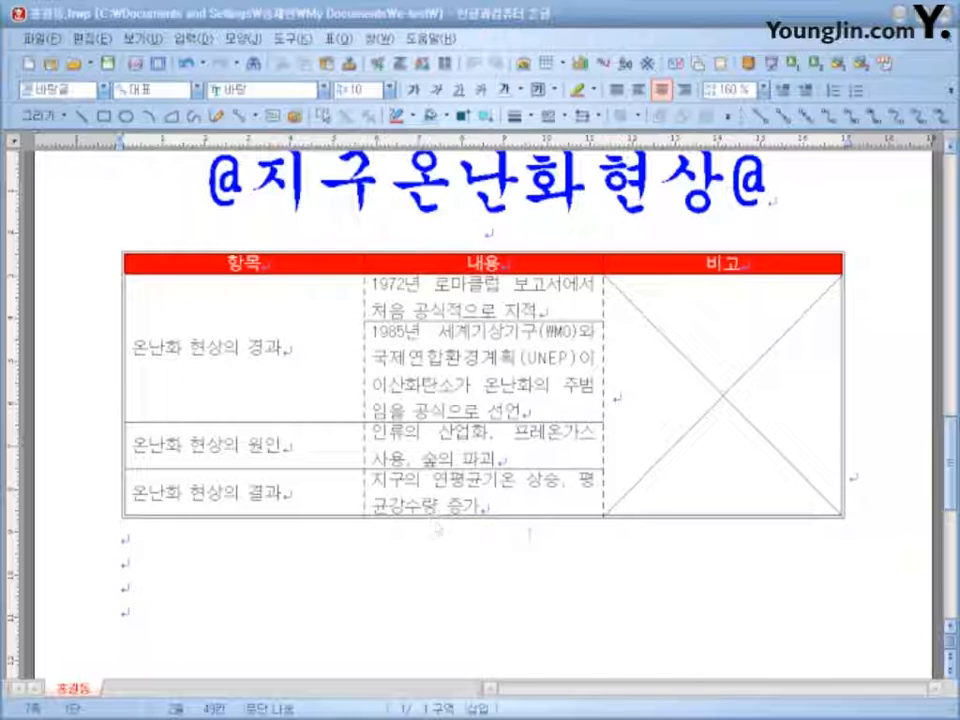
click(541, 410)
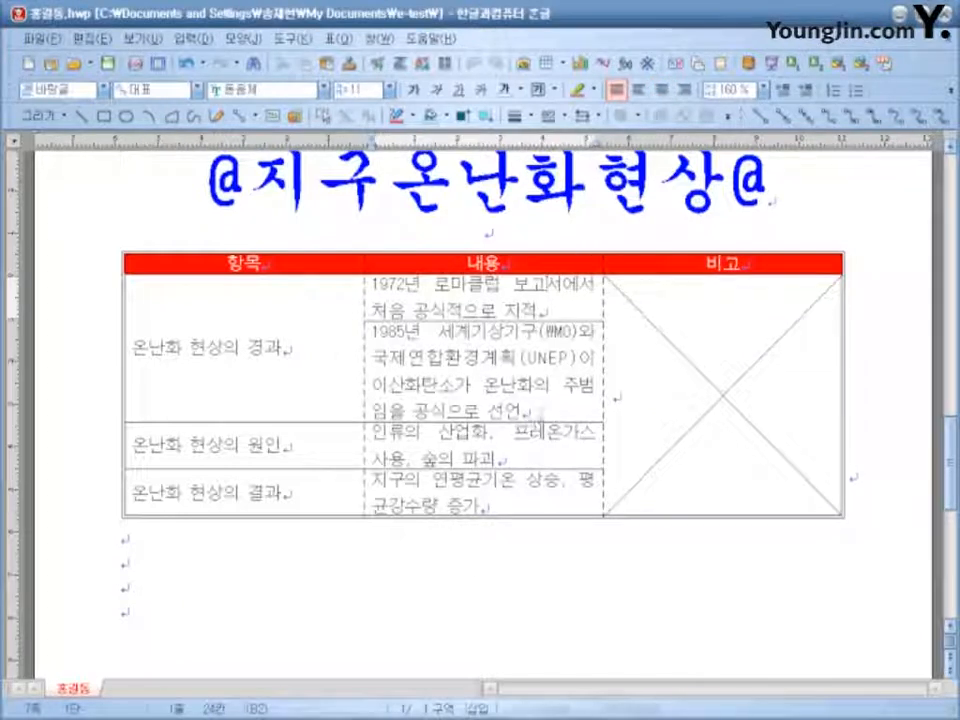
click(188, 40)
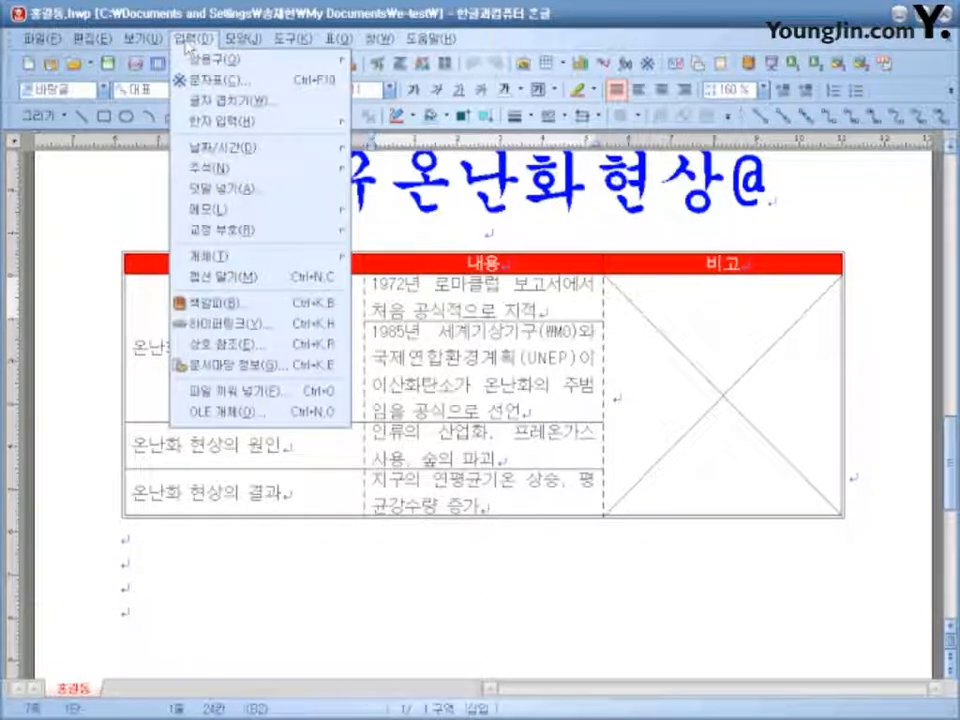
click(232, 276)
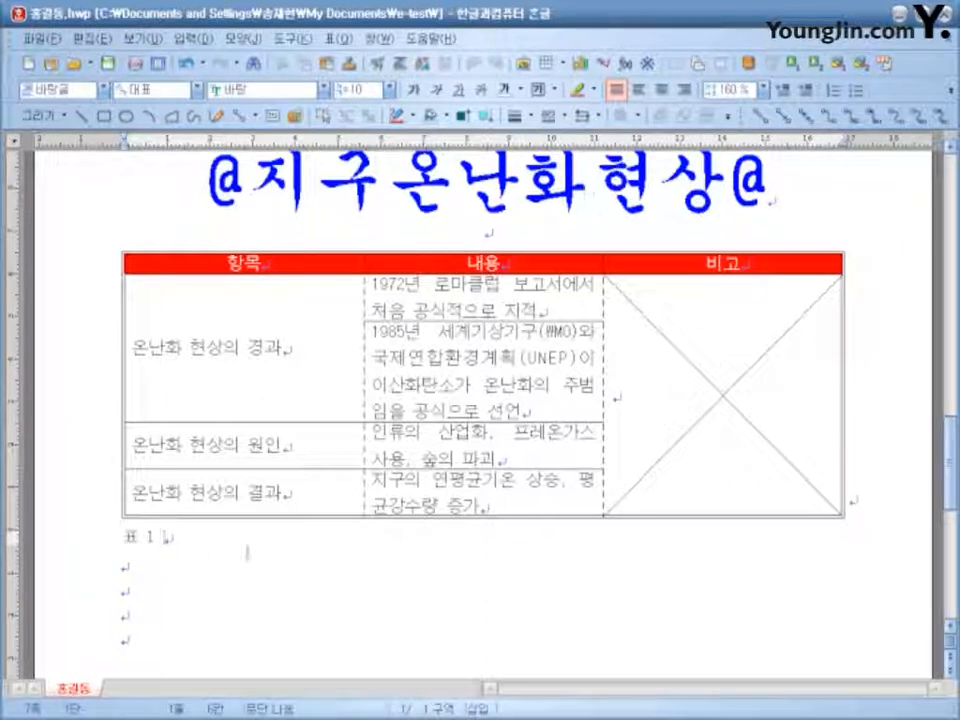
click(662, 92)
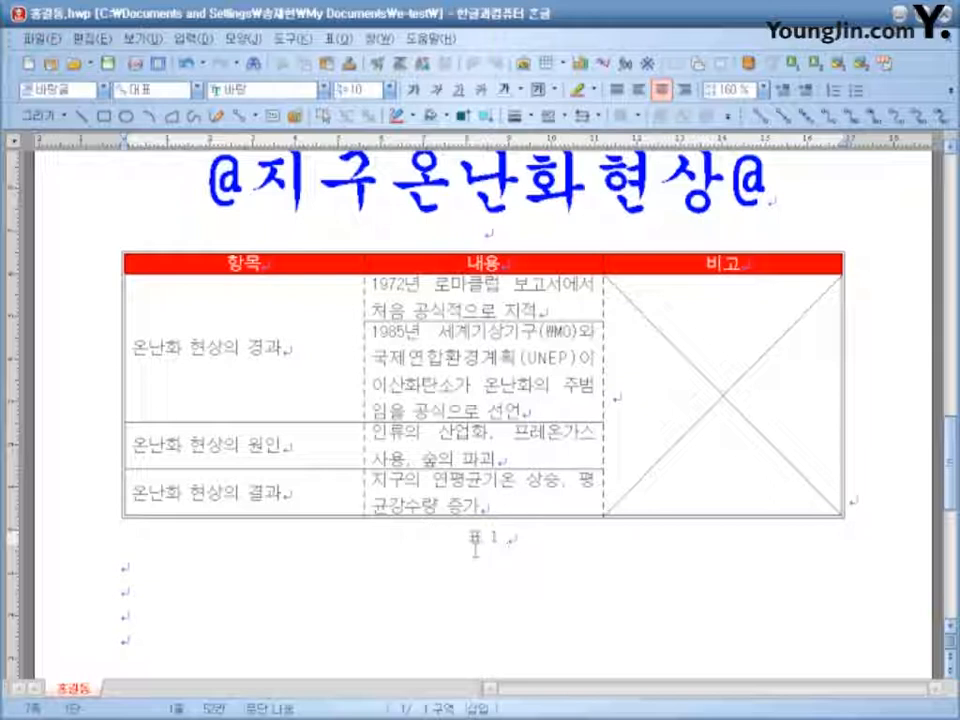
Widen the 내용 column on both sides by narrowing the 비고 and 항목 columns.
click(433, 434)
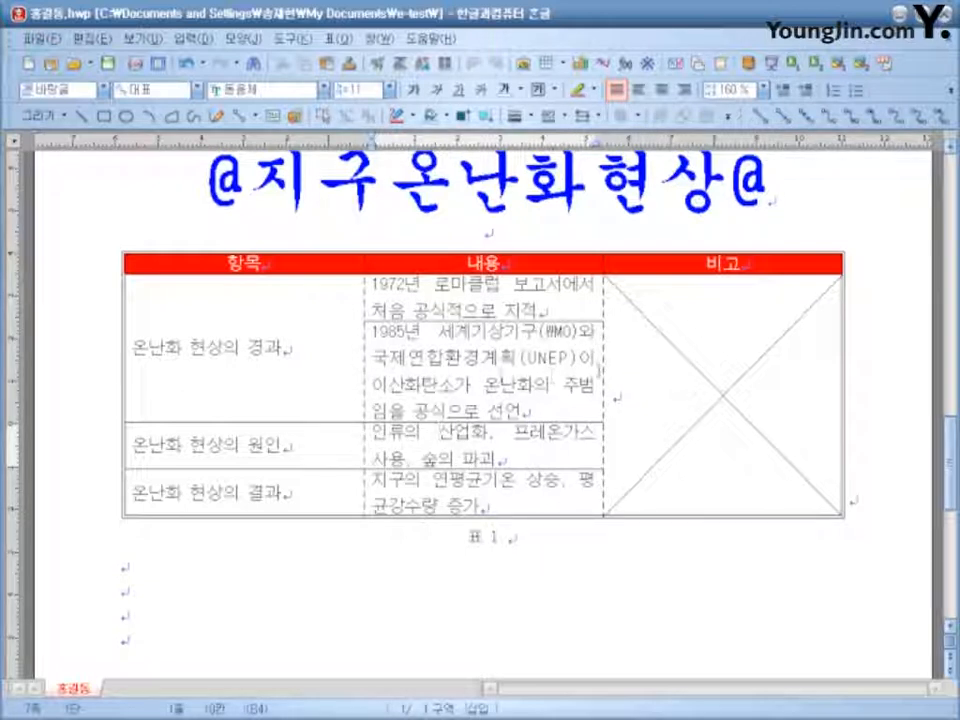
drag(604, 369, 748, 375)
drag(362, 368, 308, 369)
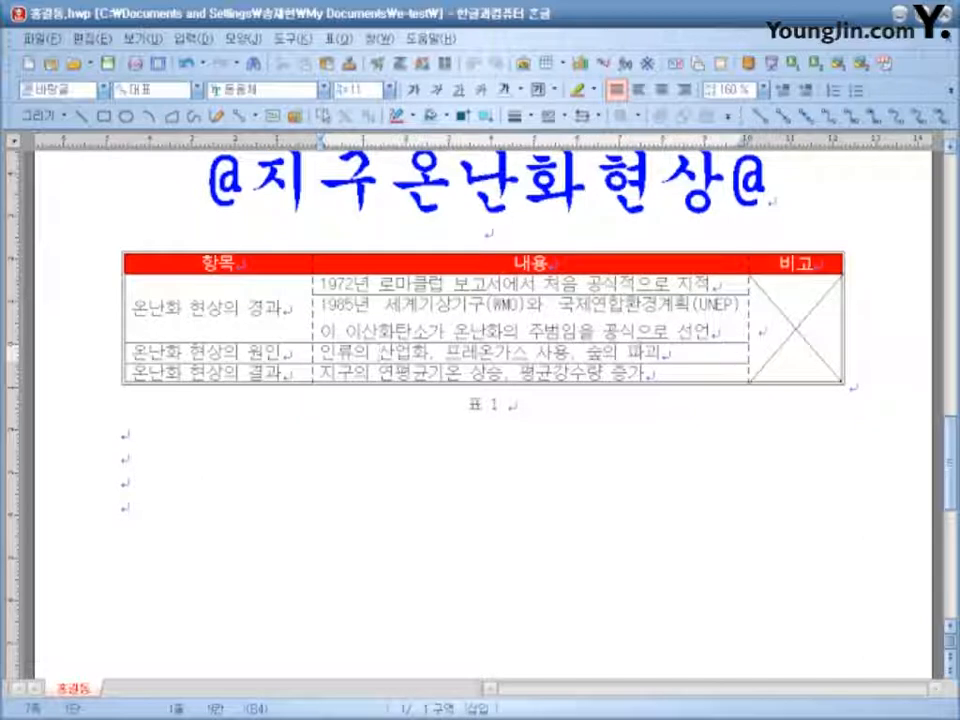
Widen the 내용 column slightly further into the 비고 column so more of the UNEP sentence fits on its first line.
drag(748, 314, 758, 314)
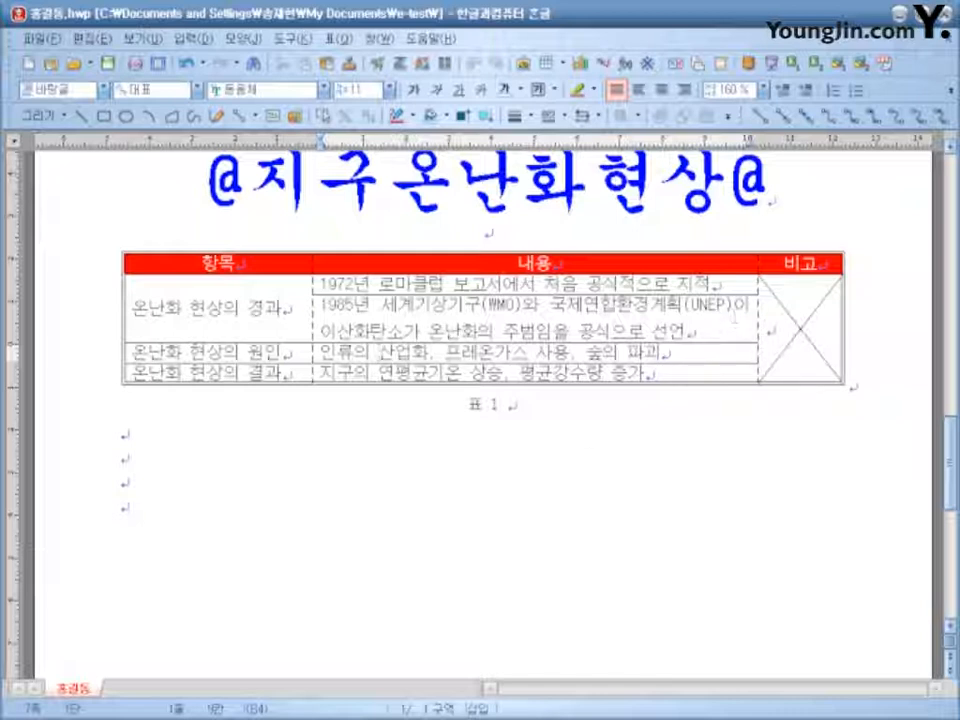
Insert a table with 4 rows and 4 columns on the second blank line below the 표 1 caption.
scroll(613, 466, down, 2)
click(241, 396)
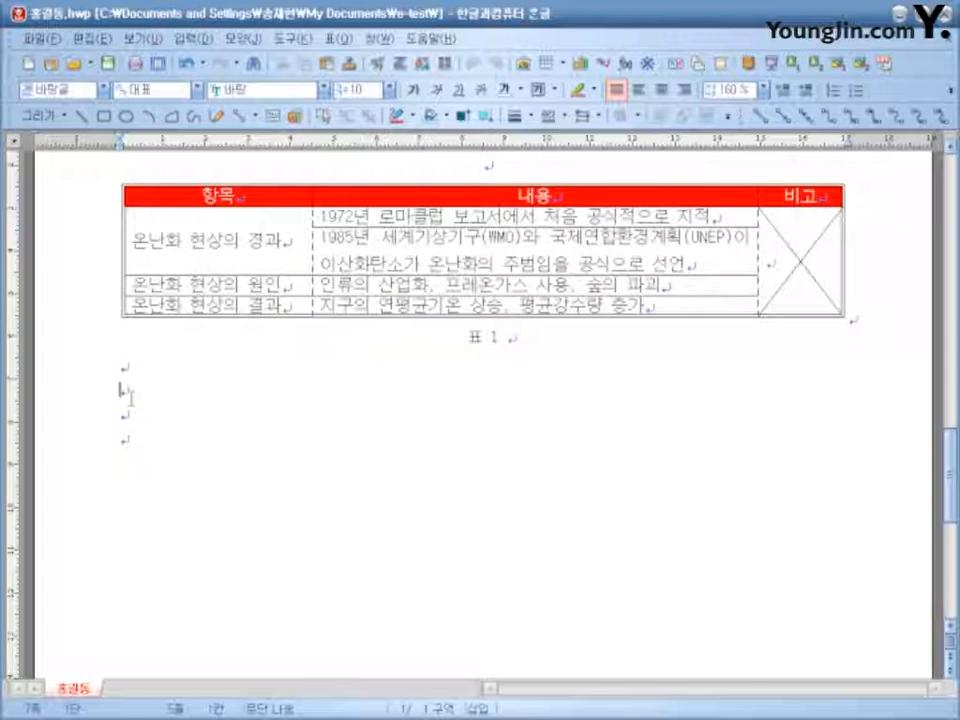
key(ctrl+n)
key(t)
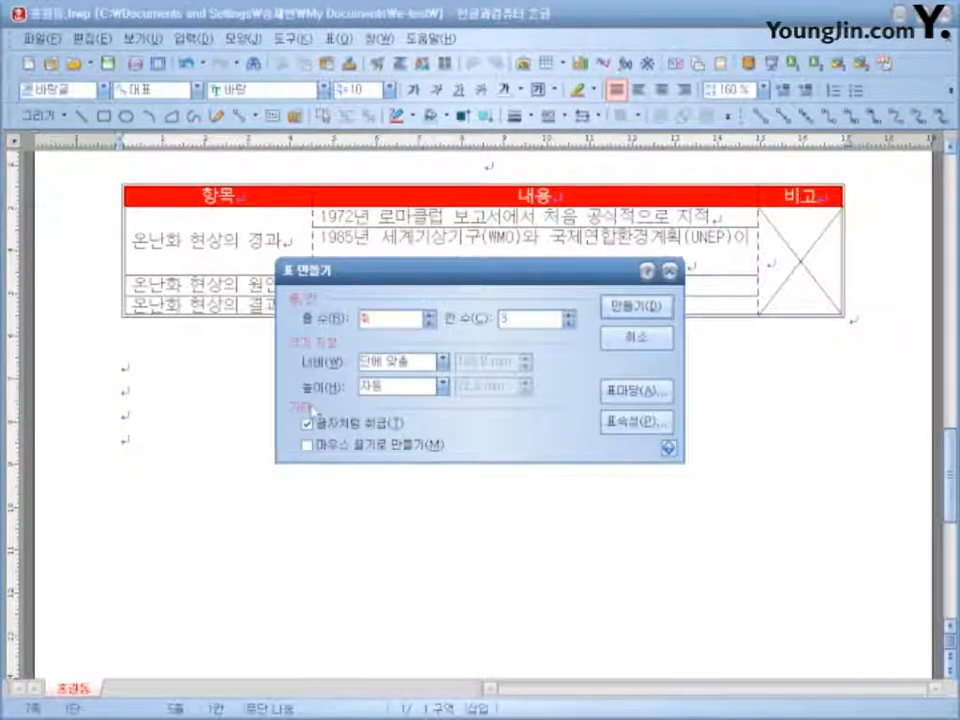
text(4)
key(Tab)
text(4)
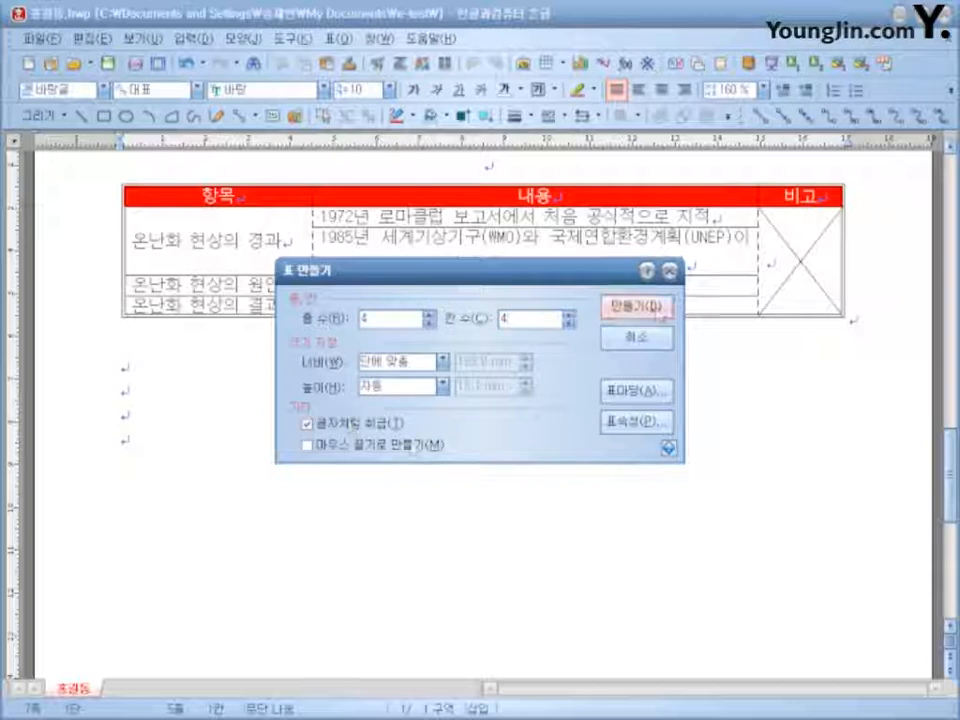
click(637, 306)
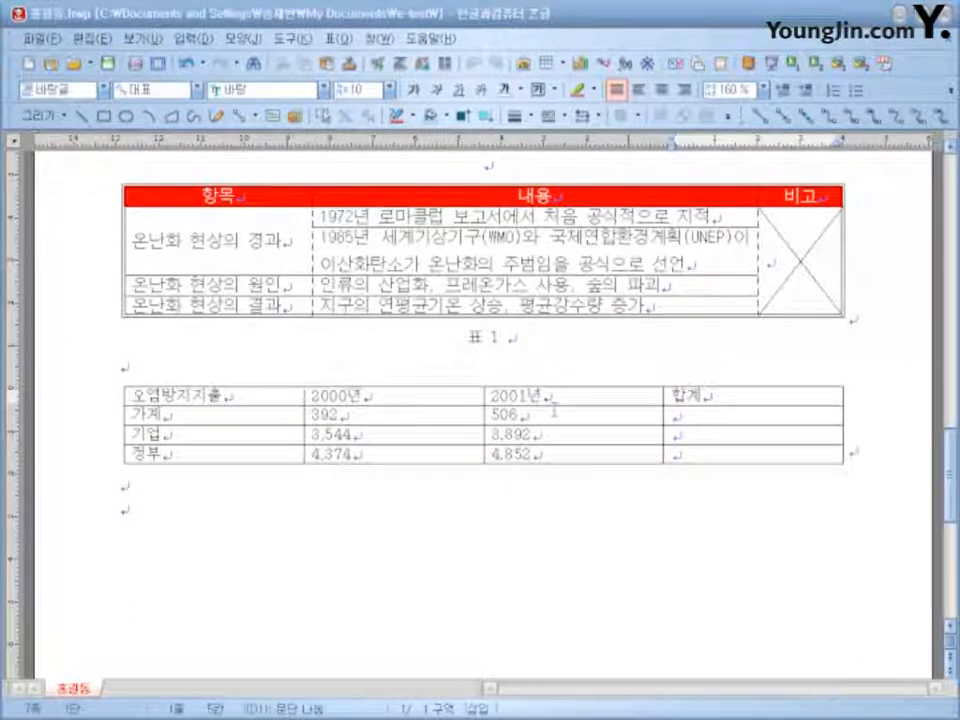
Set the text in all cells of the 오염방지지출 table to the 돋움체 font at size 11.
click(601, 395)
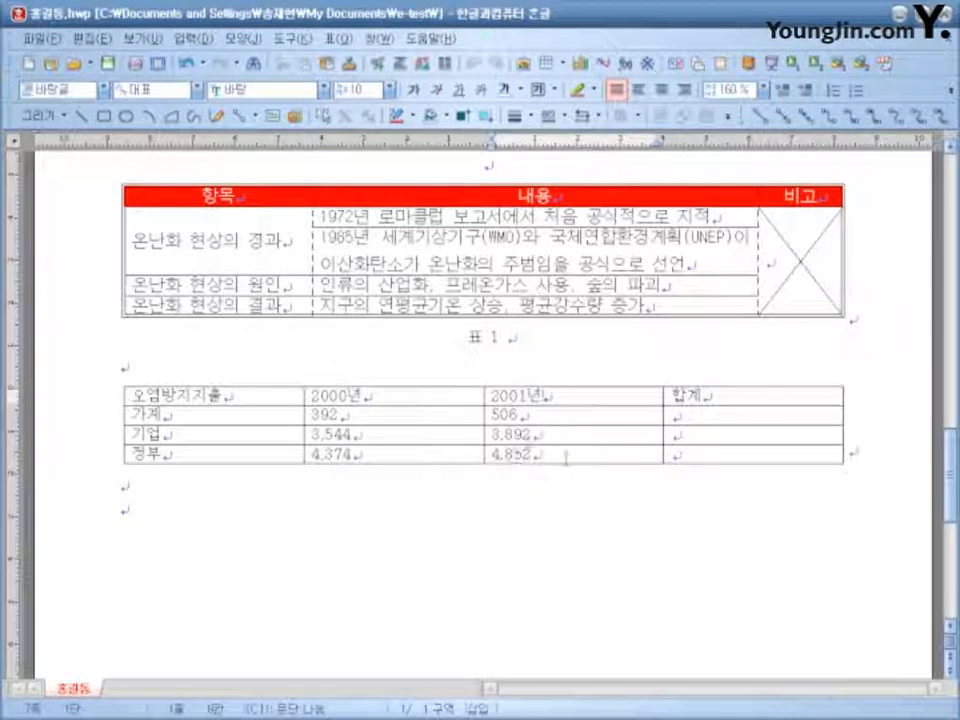
drag(238, 396, 847, 472)
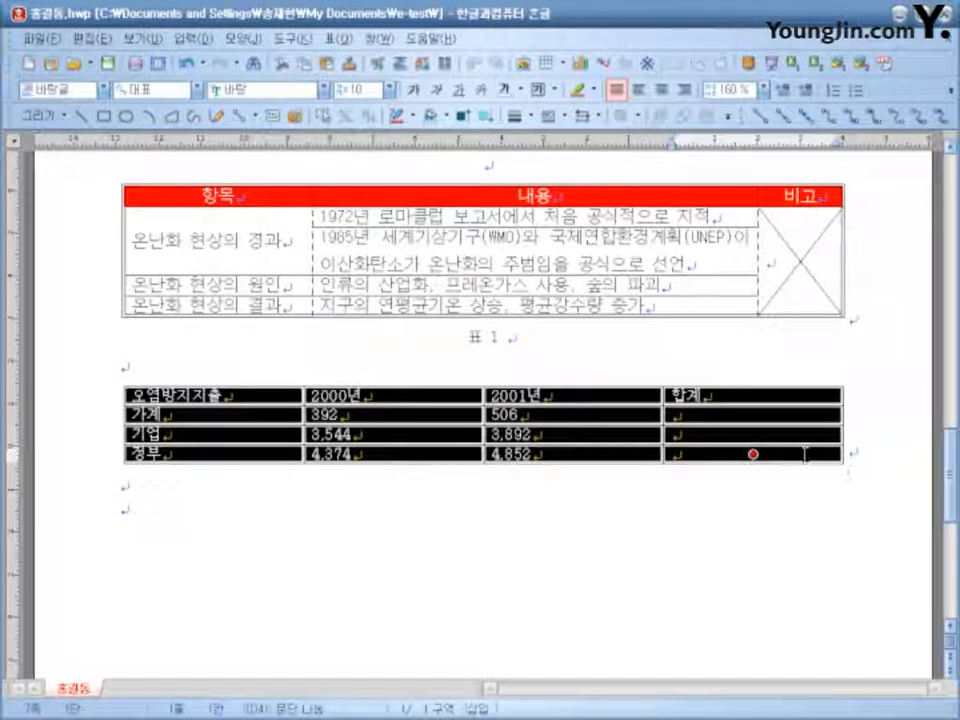
click(324, 89)
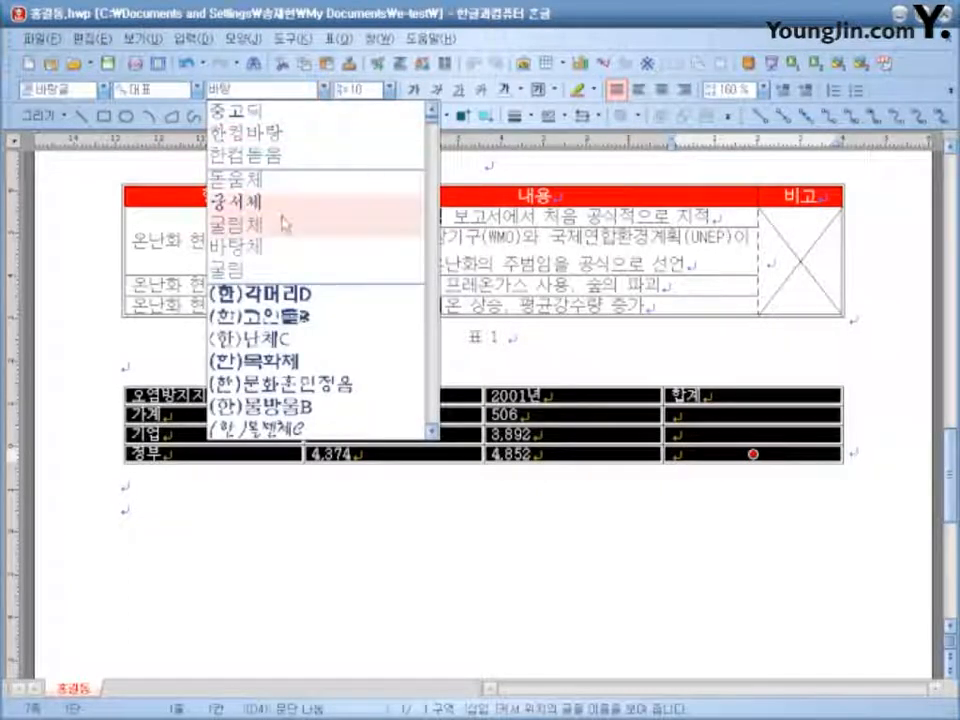
click(285, 182)
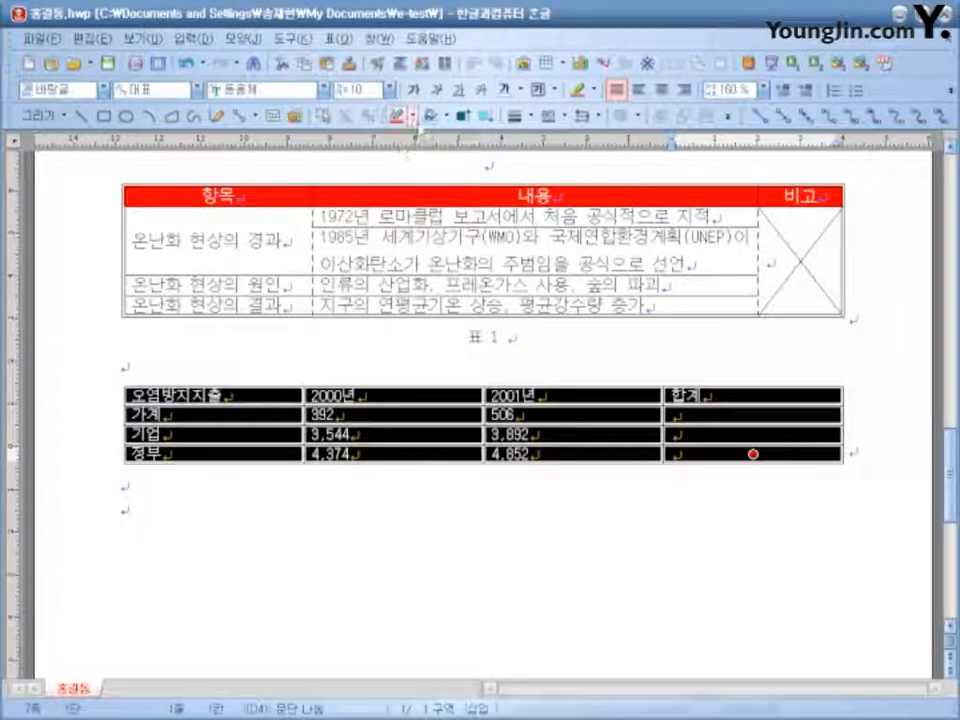
click(389, 89)
click(362, 170)
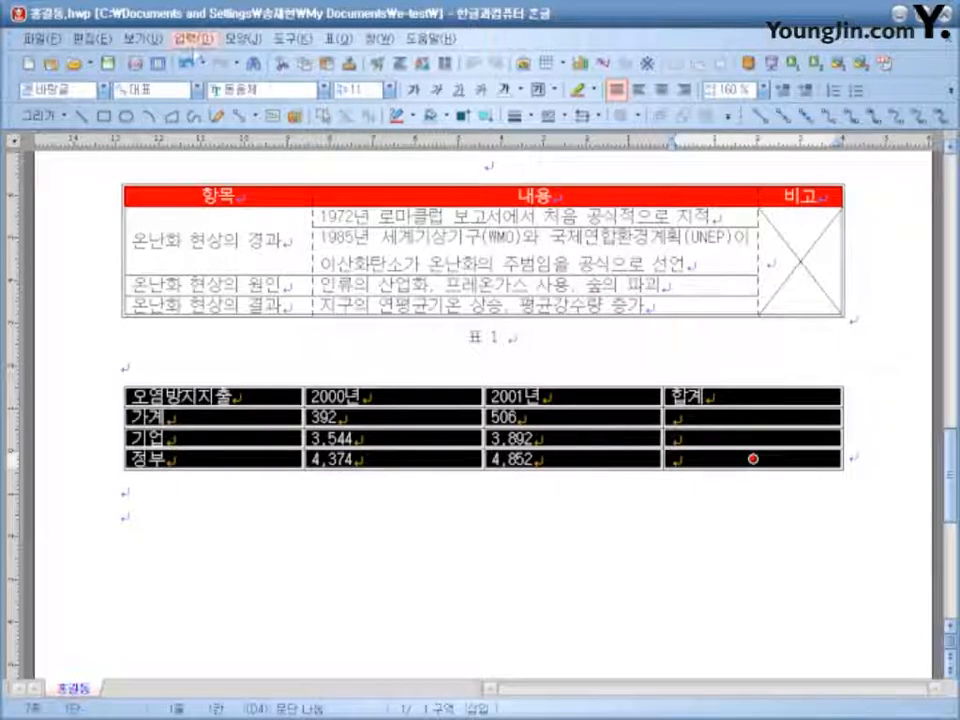
Add a caption to the 오염방지지출 table and center the caption text.
click(191, 38)
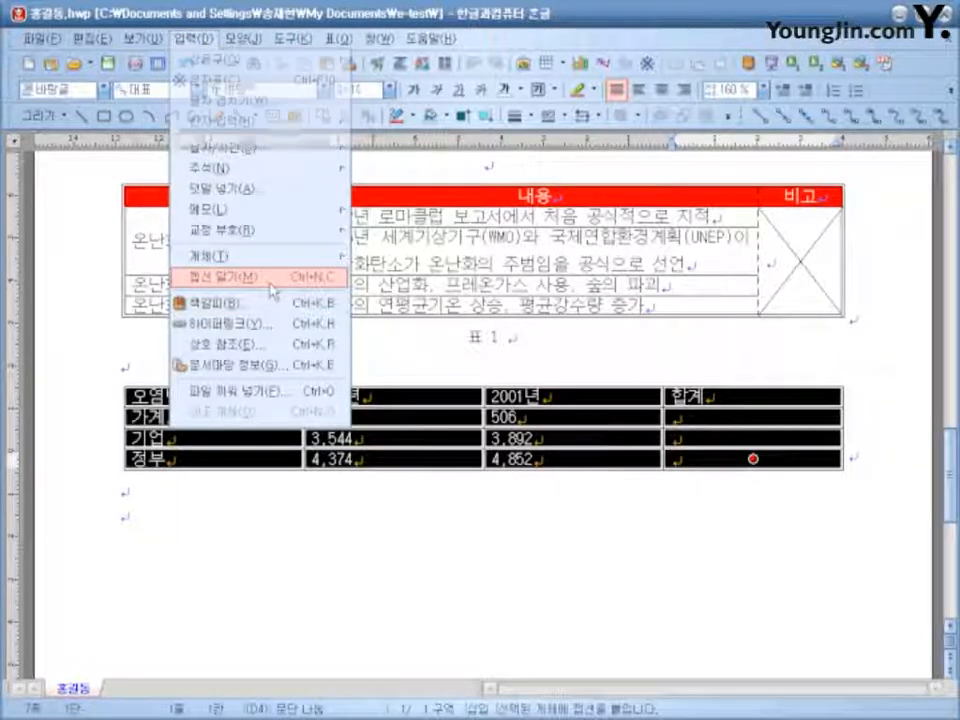
click(269, 289)
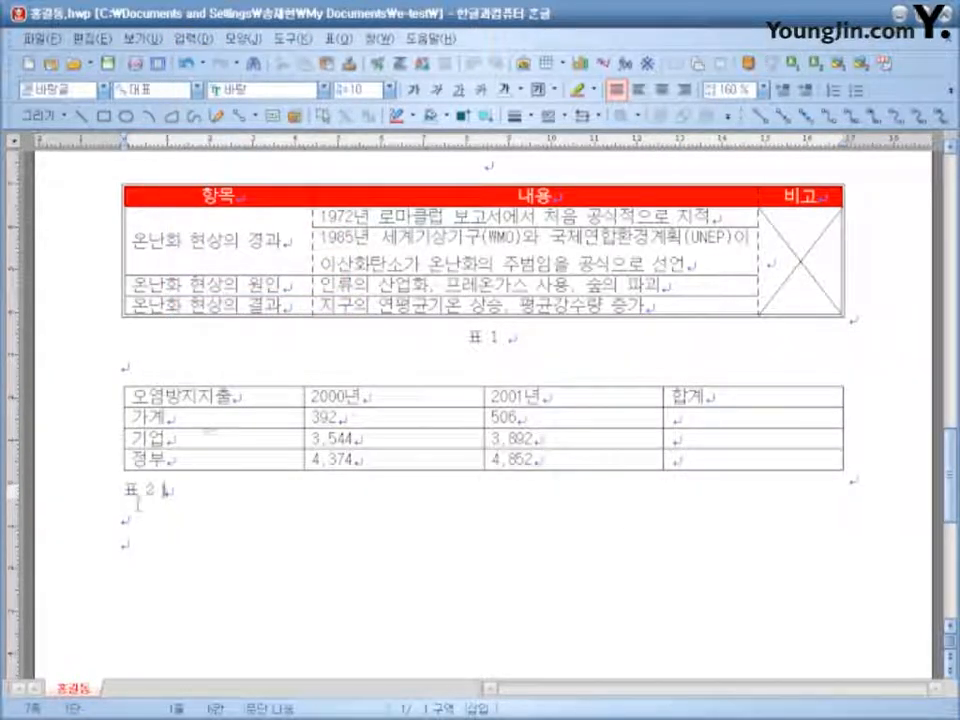
click(661, 90)
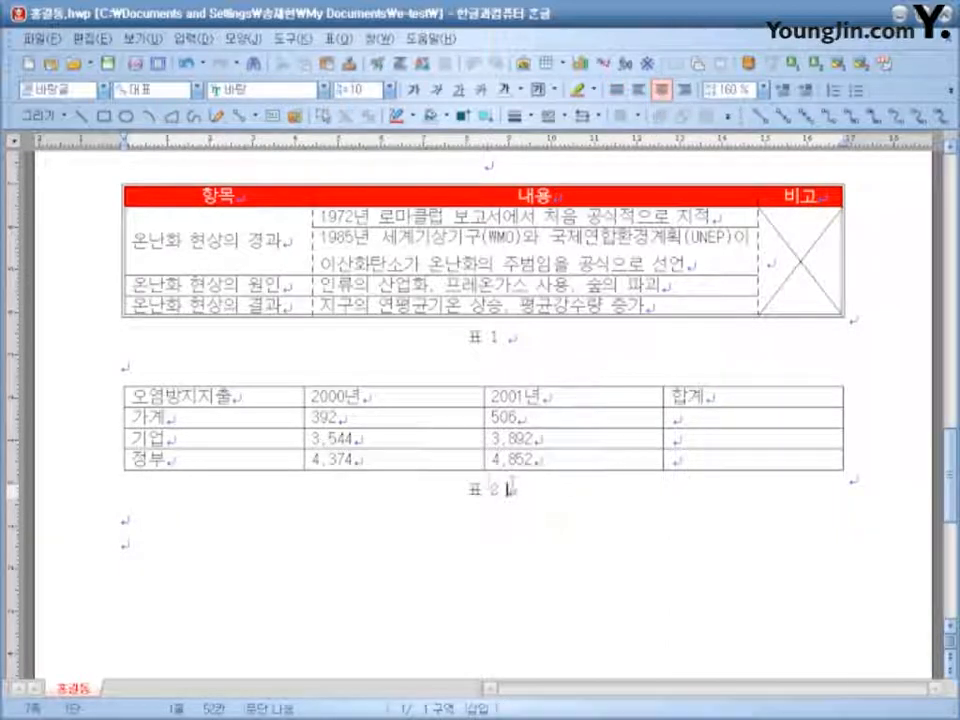
Fill the 합계 column for the 가계, 기업 and 정부 rows with a block sum of the 2000년 and 2001년 values.
click(724, 393)
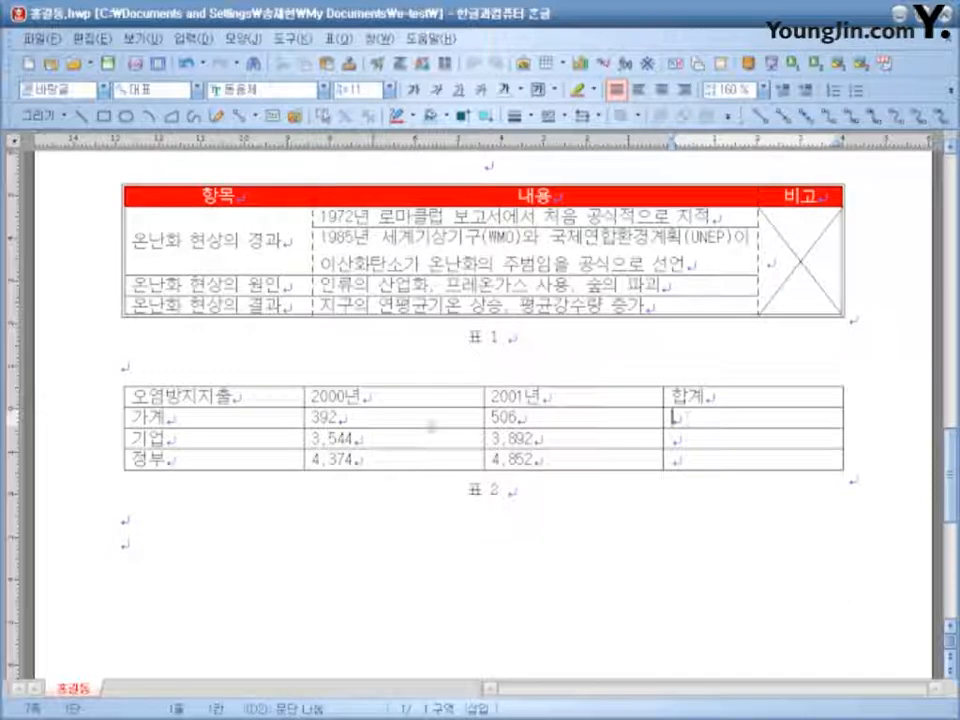
drag(414, 416, 716, 470)
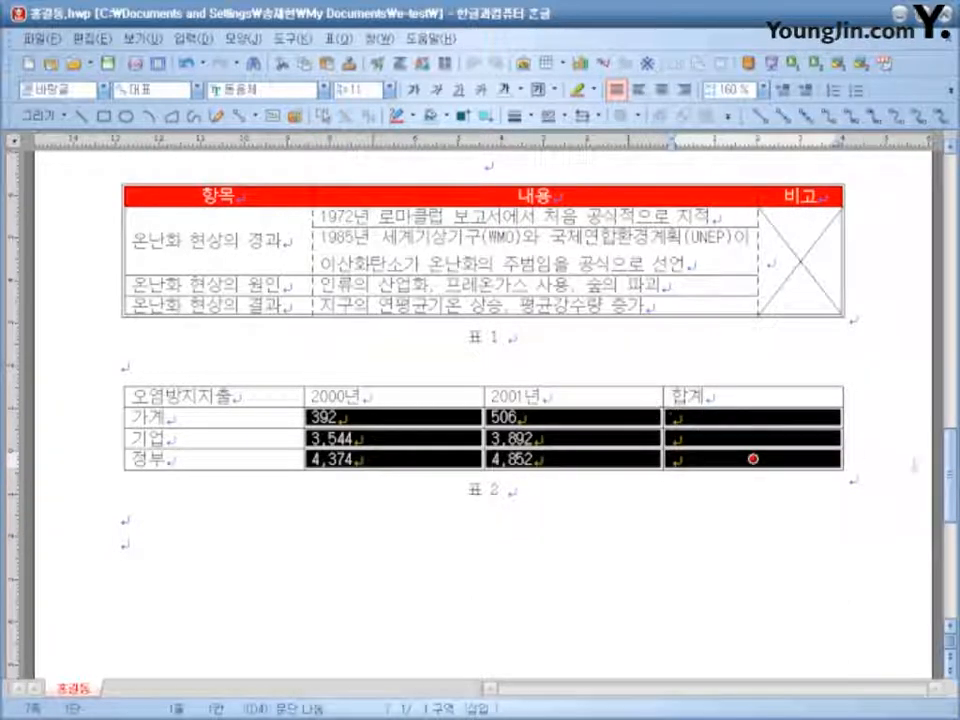
drag(952, 465, 952, 494)
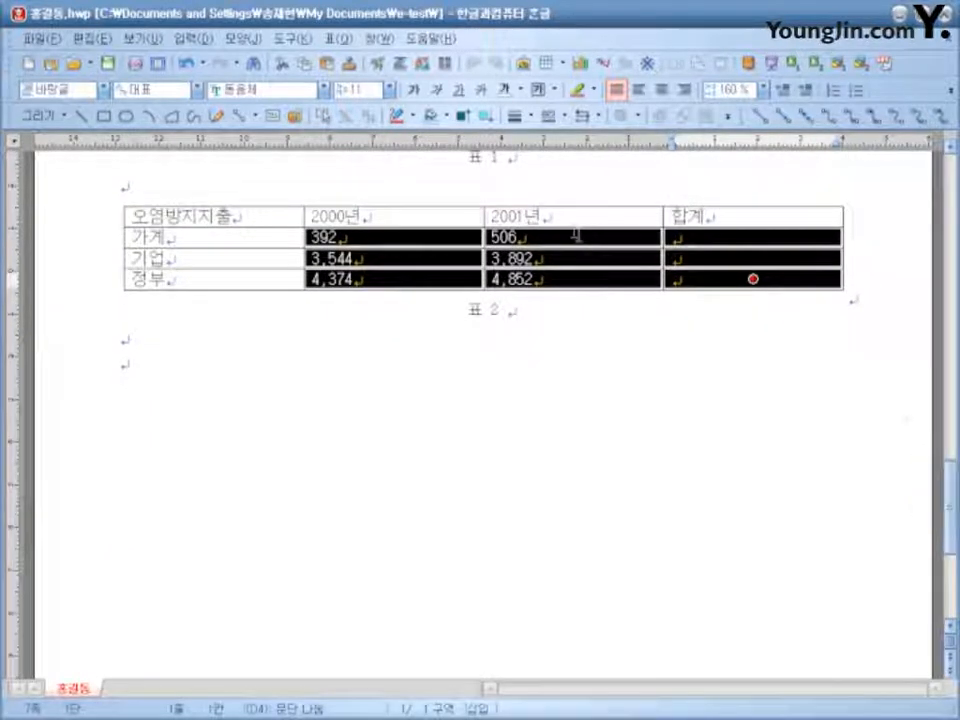
click(337, 38)
mouse_move(426, 497)
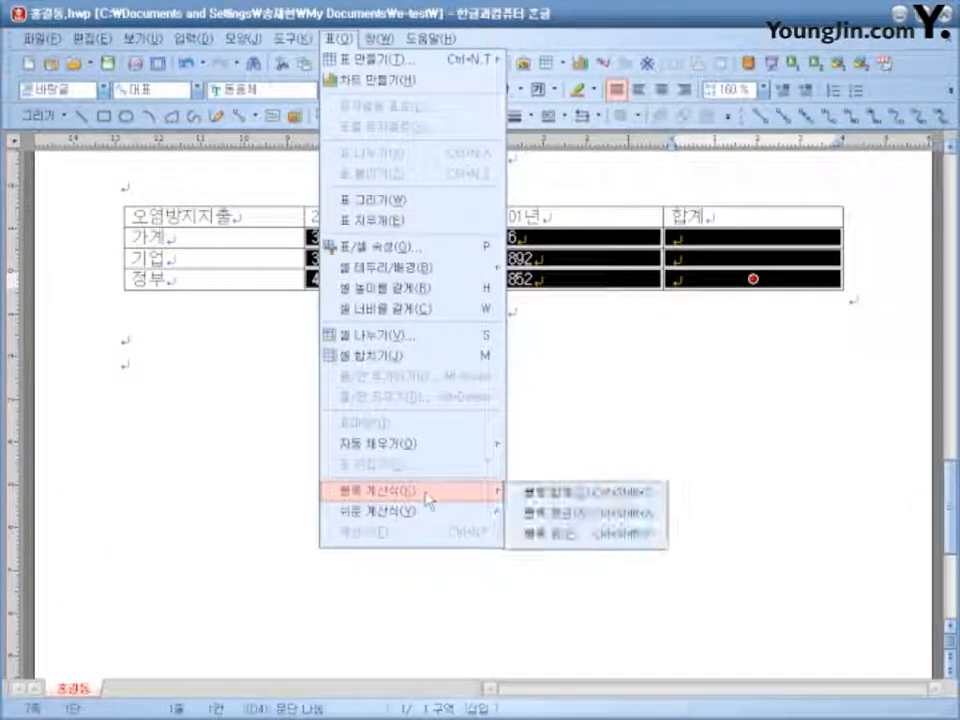
click(568, 494)
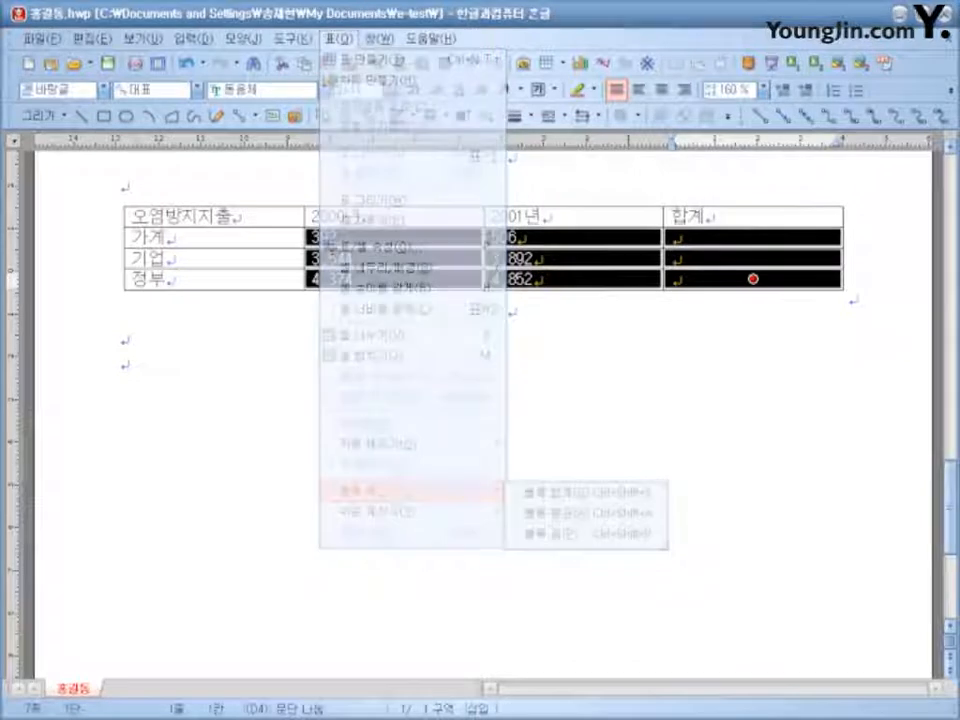
right_click(594, 232)
mouse_move(735, 582)
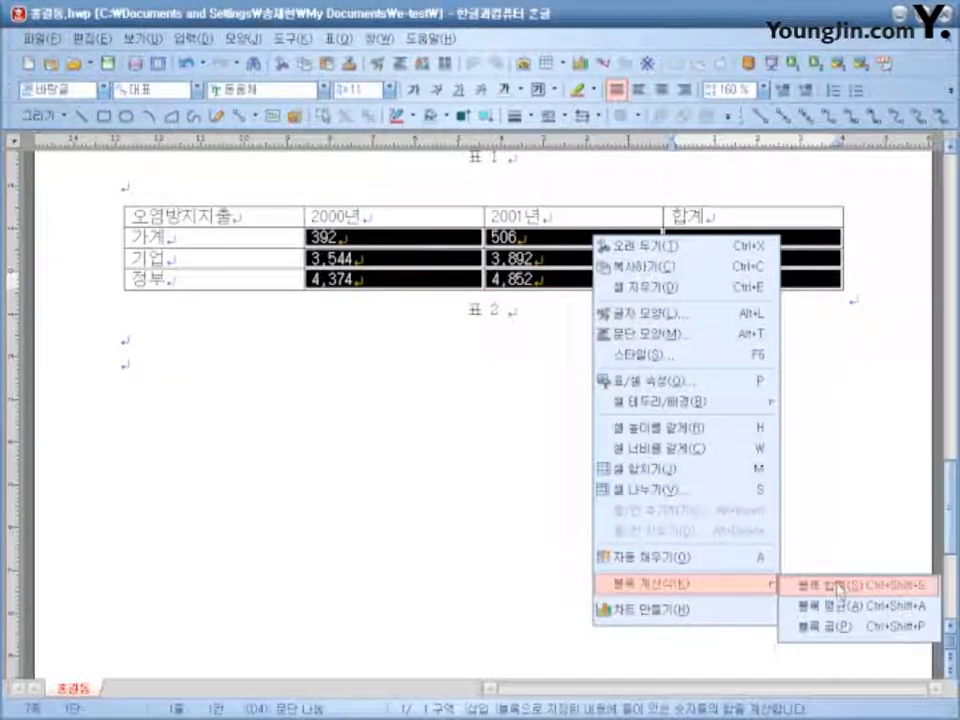
click(856, 586)
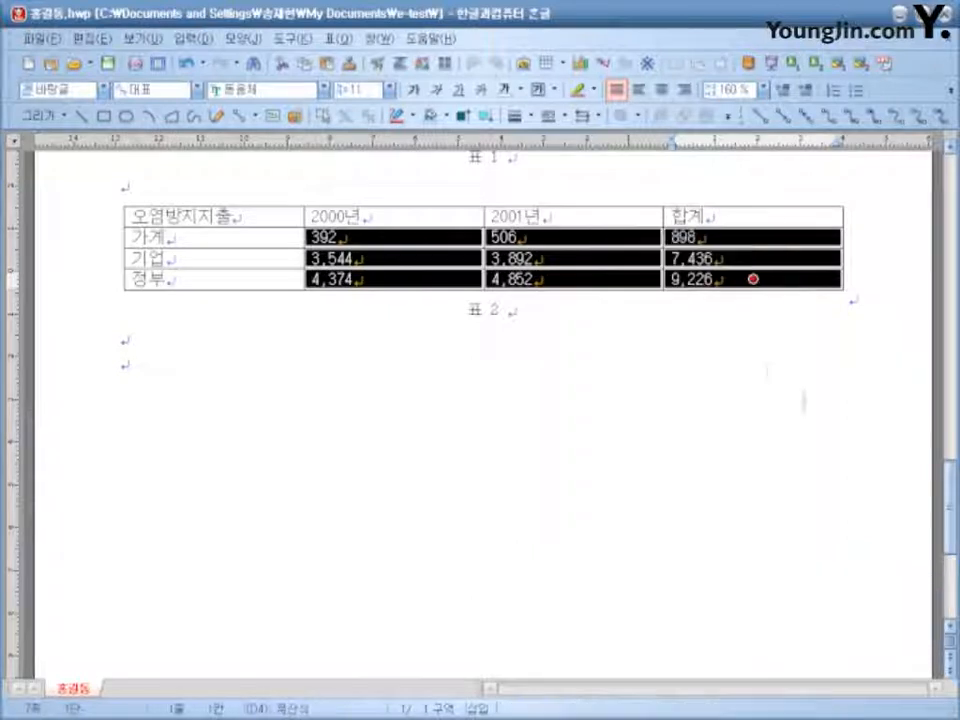
click(695, 307)
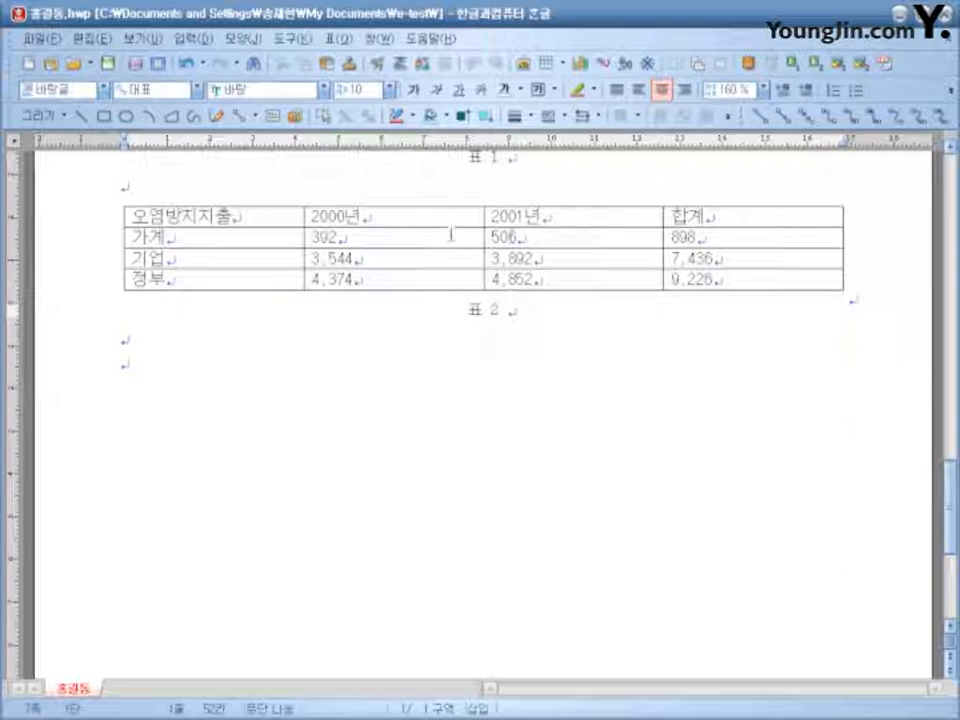
Create a chart from the 오염방지지출, 2000년 and 2001년 columns of the second table, leaving out the 합계 column.
click(340, 237)
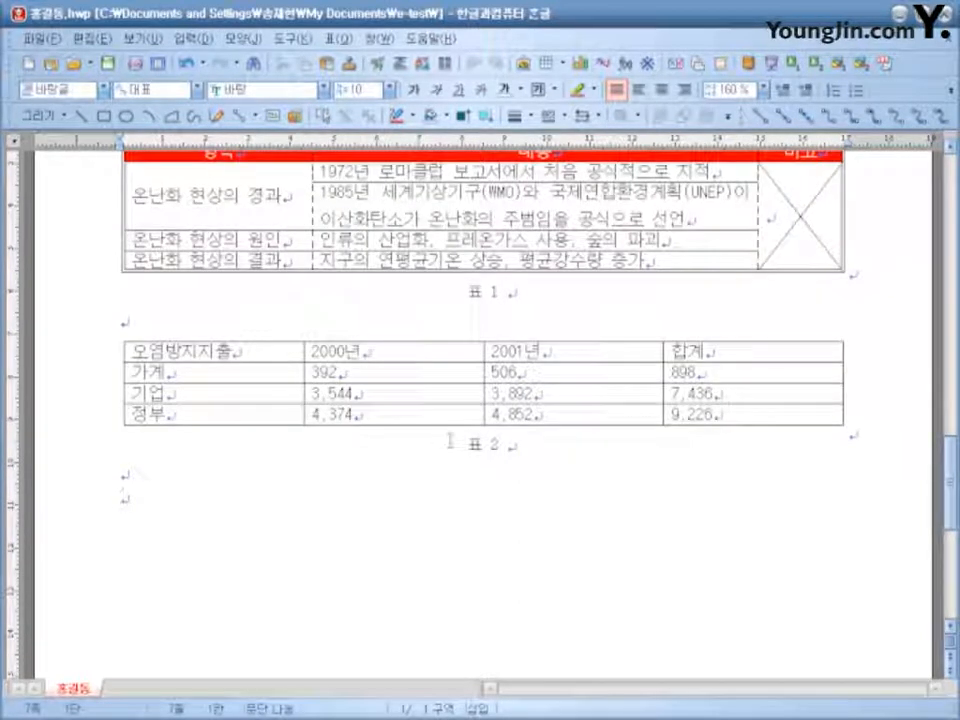
scroll(450, 440, down, 2)
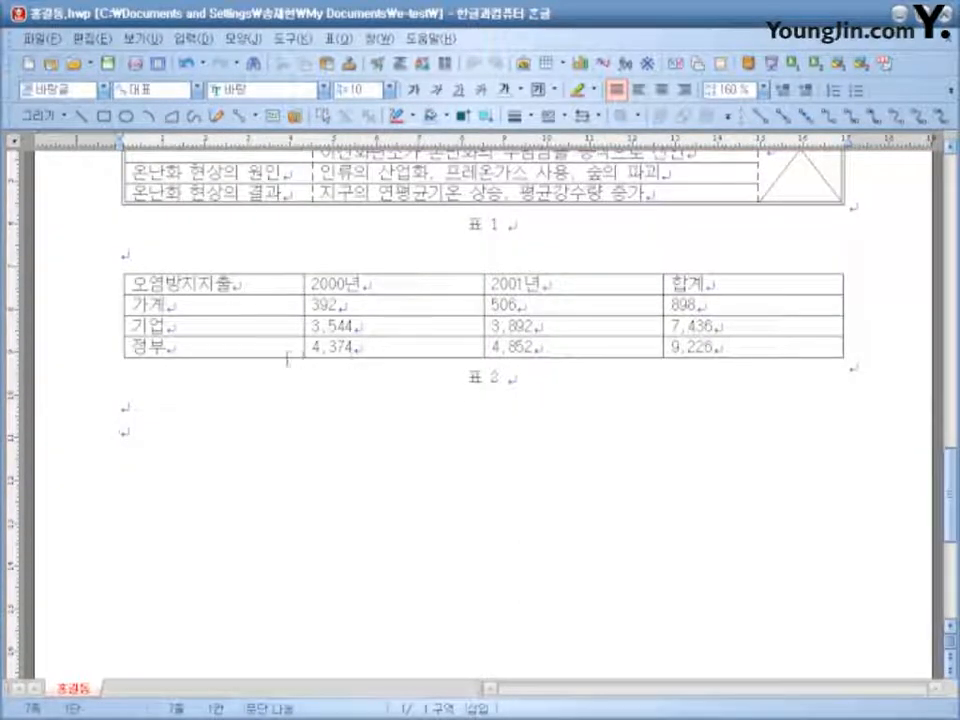
click(243, 408)
click(233, 285)
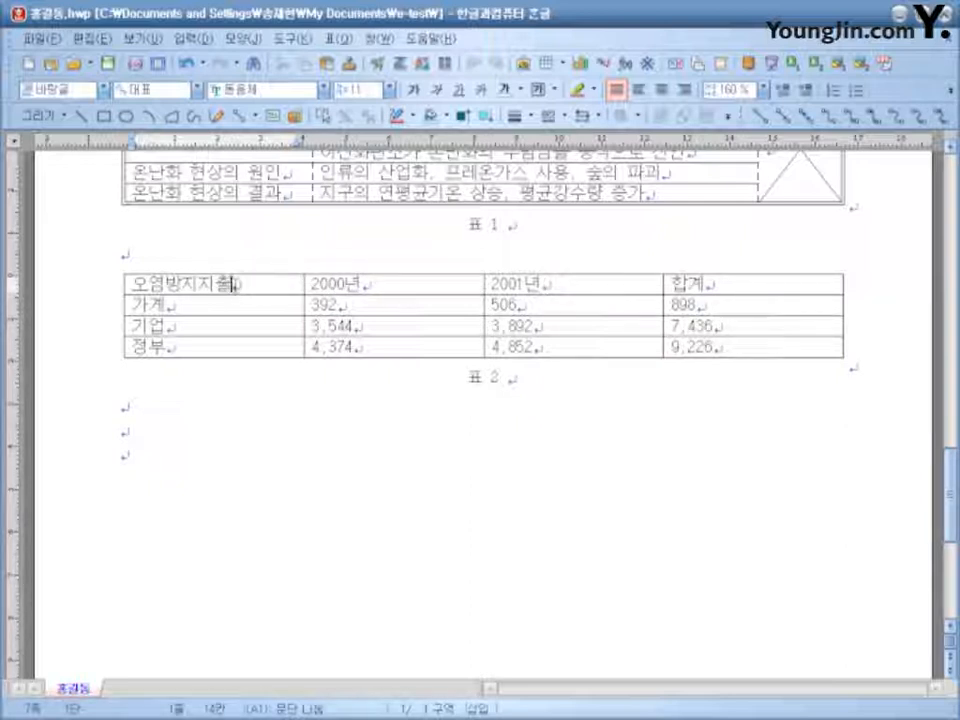
drag(237, 287, 537, 347)
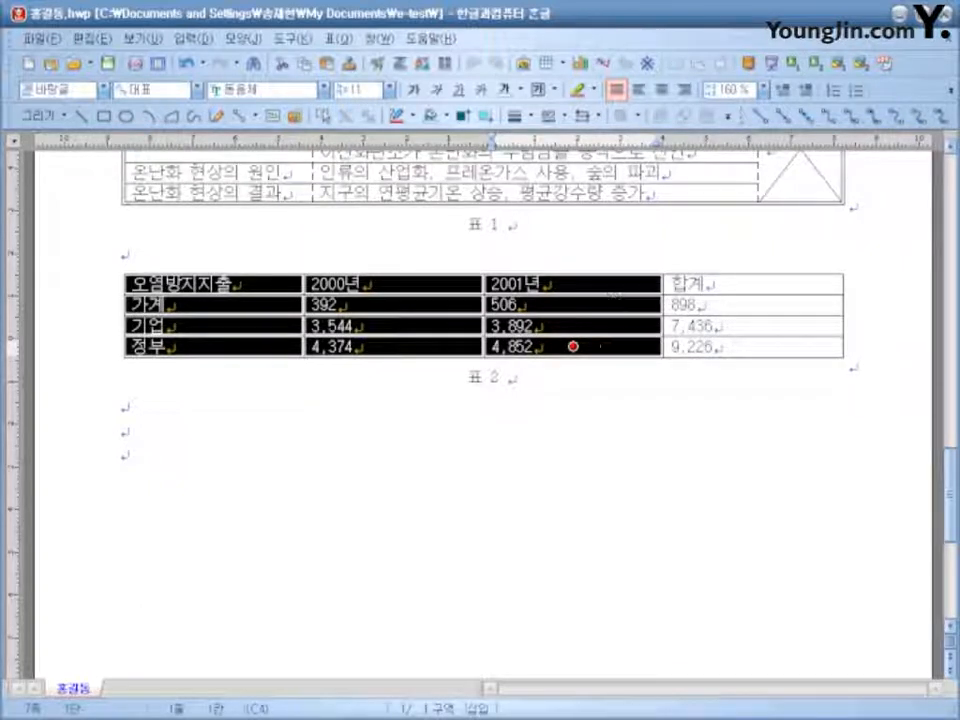
scroll(449, 245, down, 1)
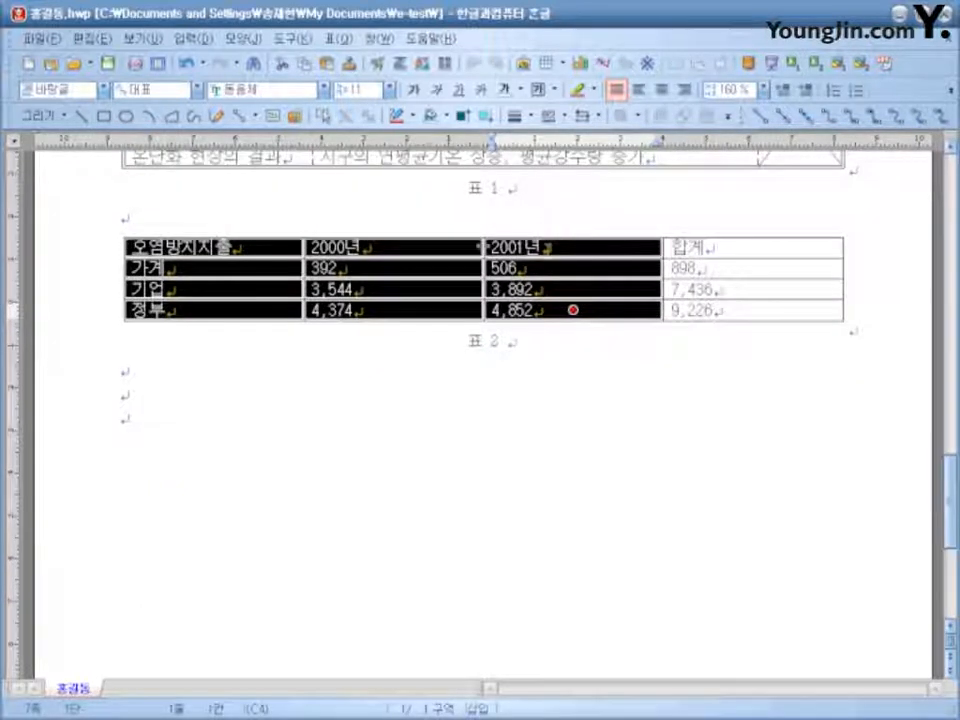
right_click(449, 245)
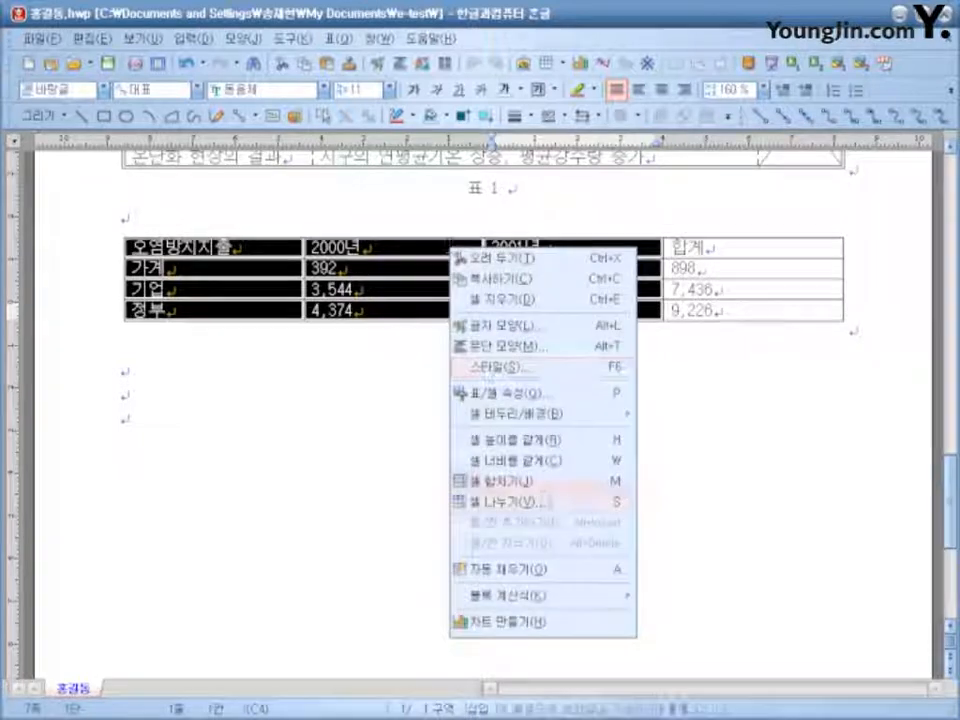
click(576, 628)
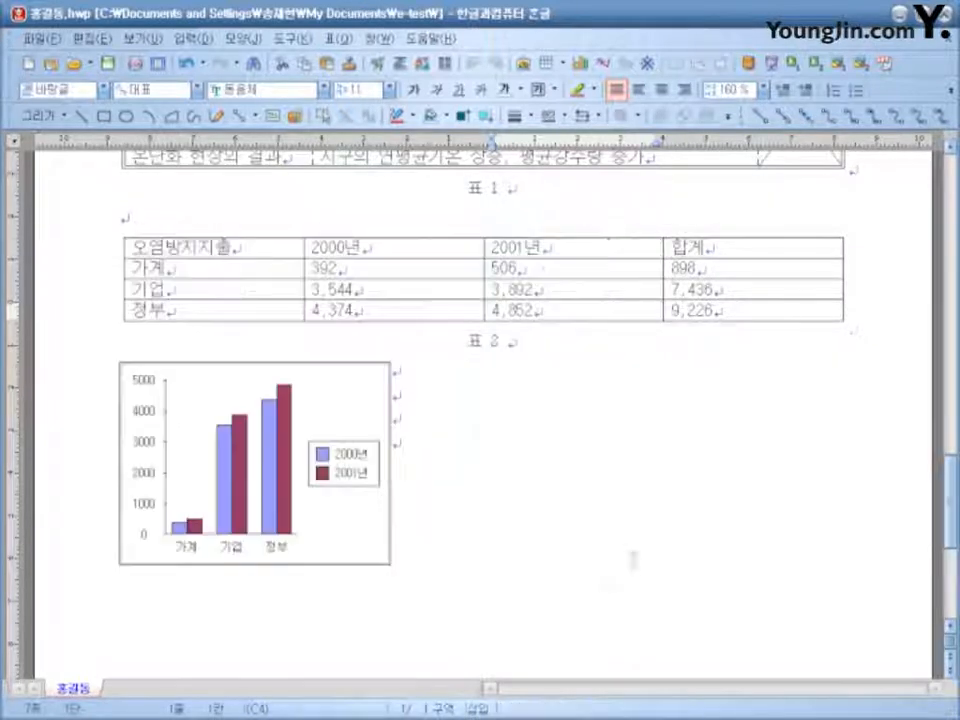
click(521, 433)
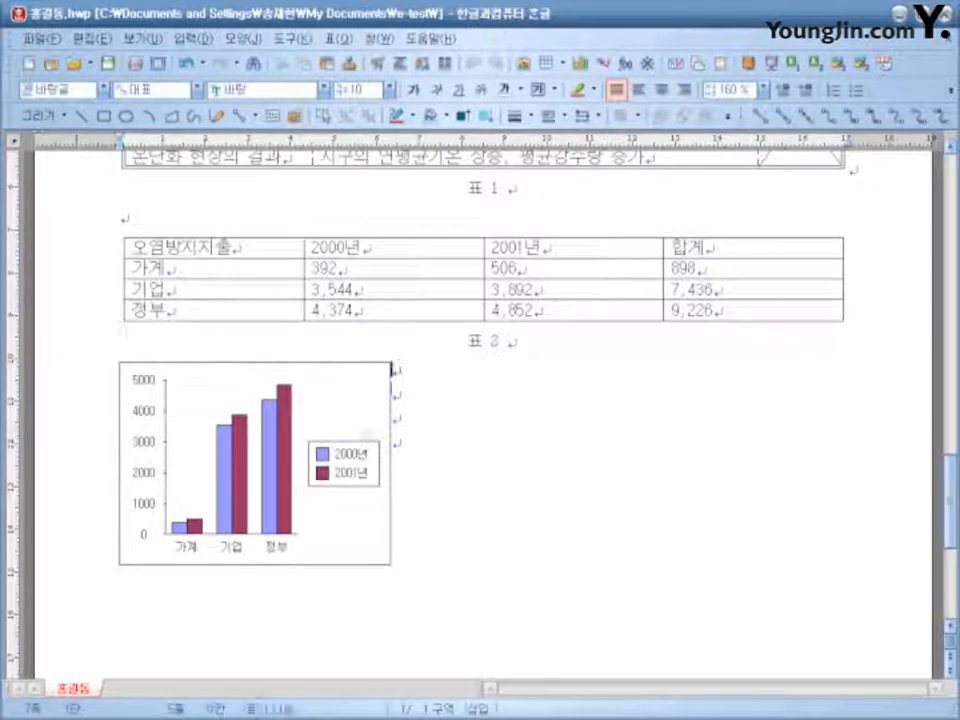
click(370, 397)
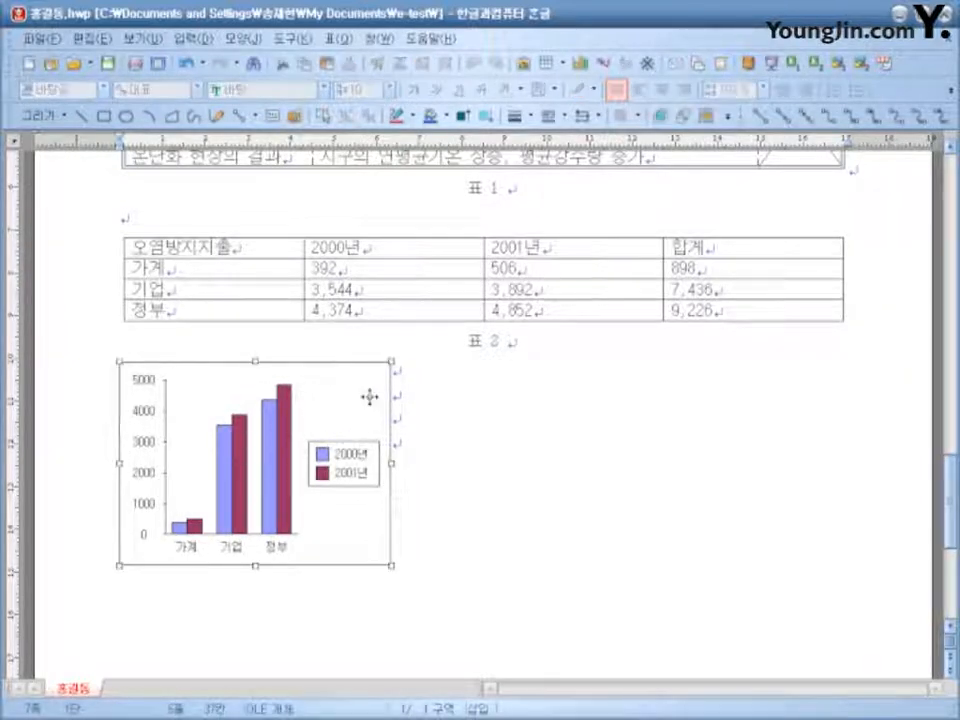
click(459, 401)
click(372, 386)
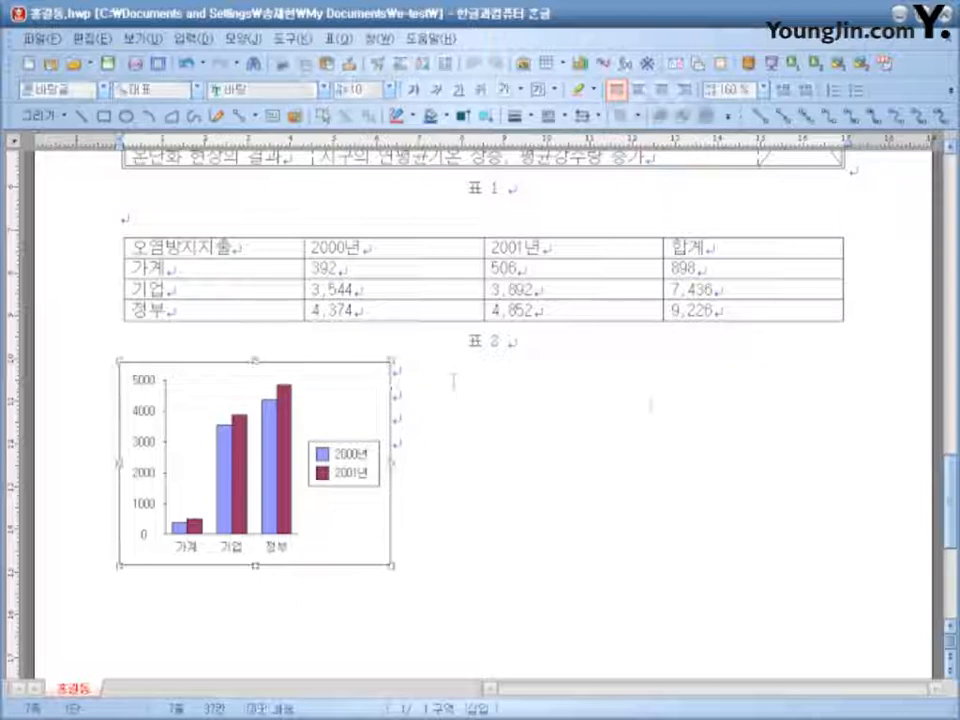
click(654, 403)
Set the chart in the chart wizard to the first 세로 막대형 shape (묶은 세로 막대형) with its data direction as 열.
click(347, 395)
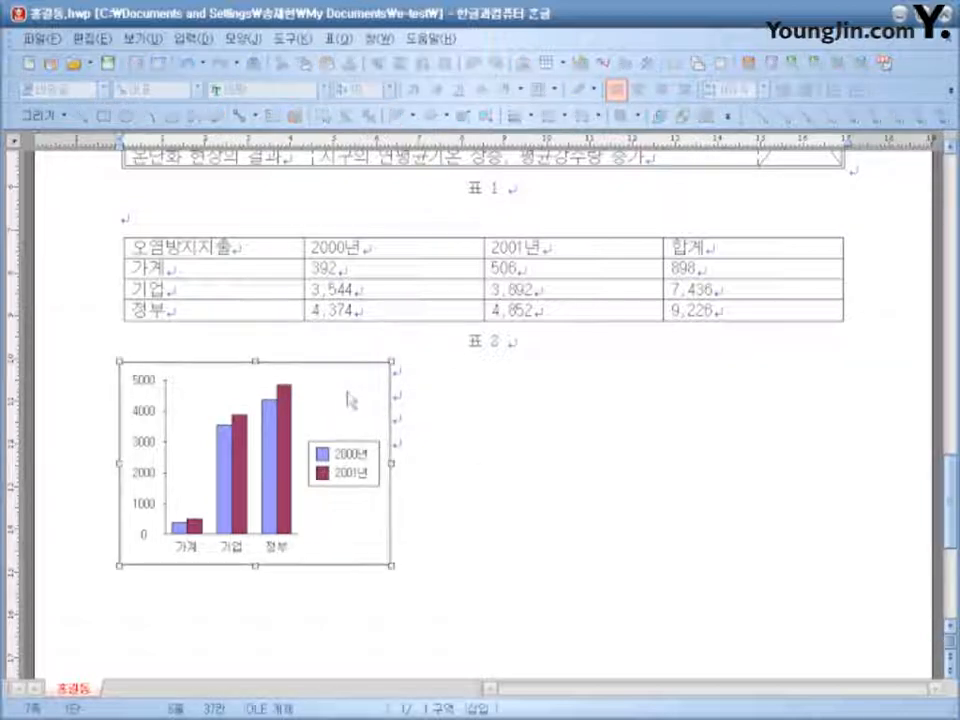
scroll(320, 405, down, 3)
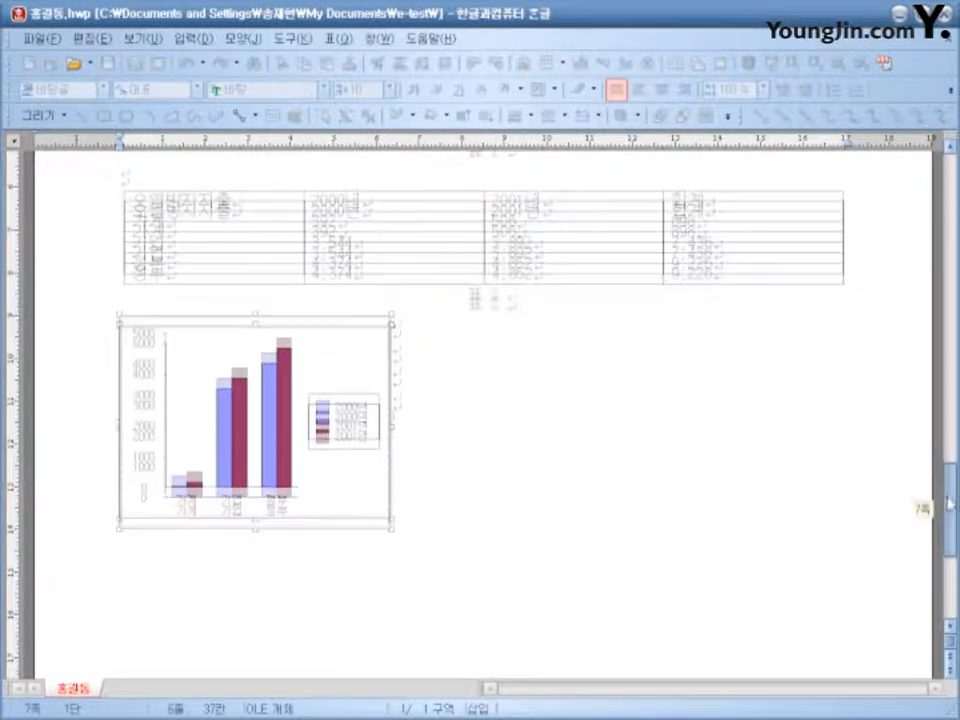
right_click(364, 305)
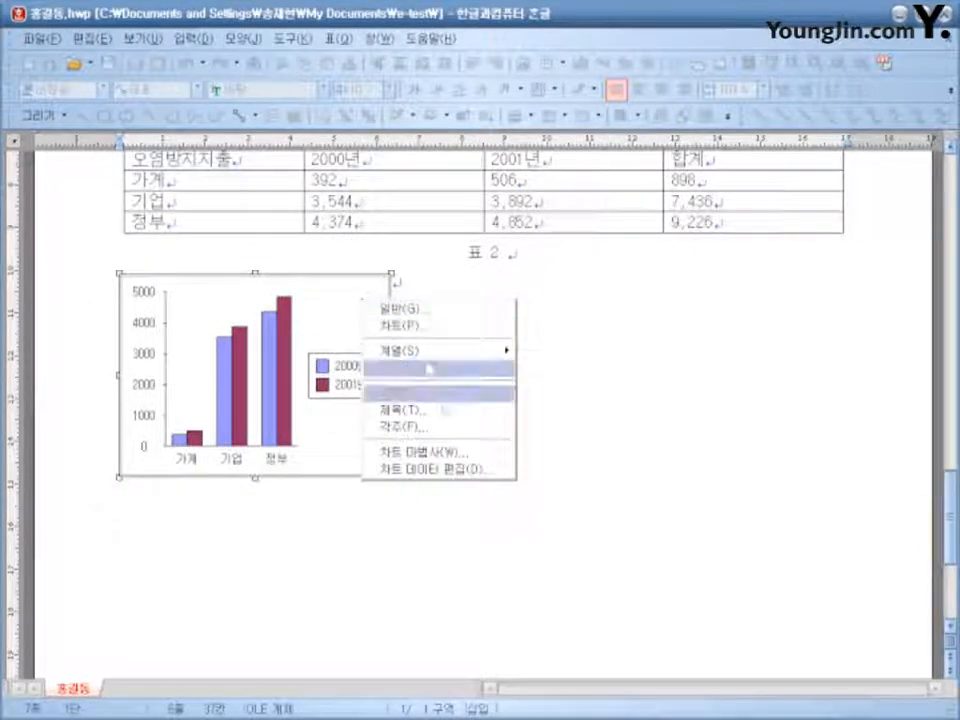
click(482, 455)
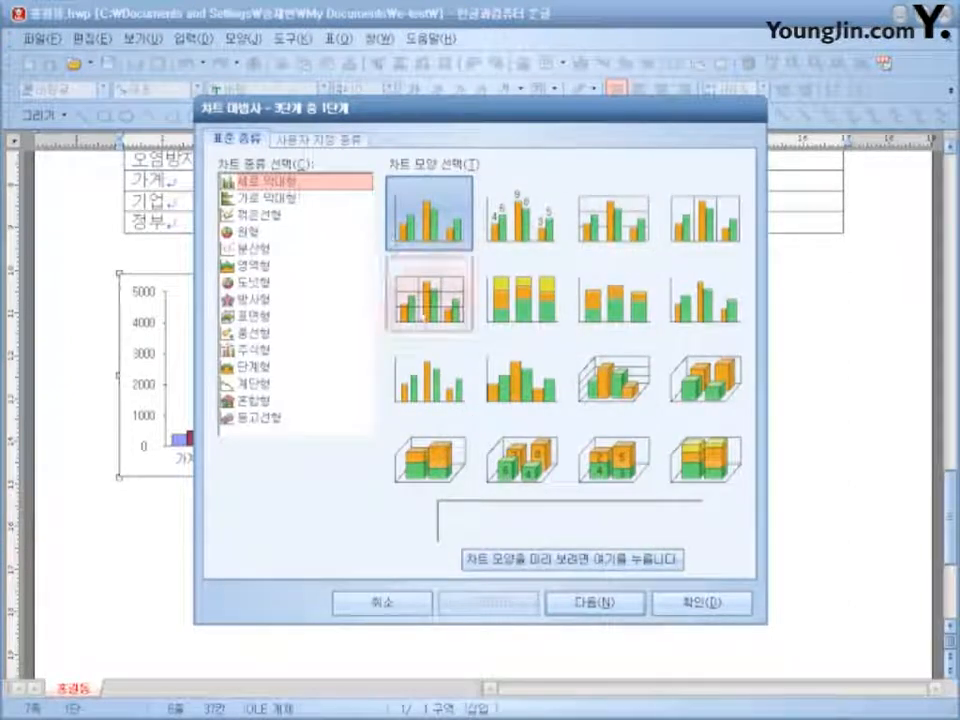
click(291, 188)
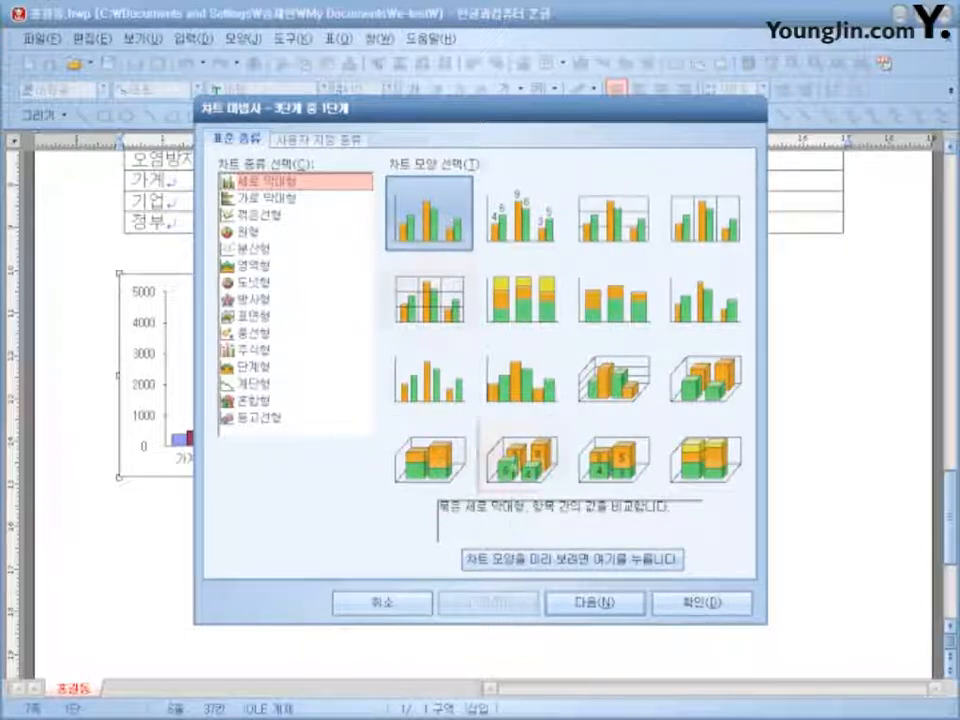
click(443, 213)
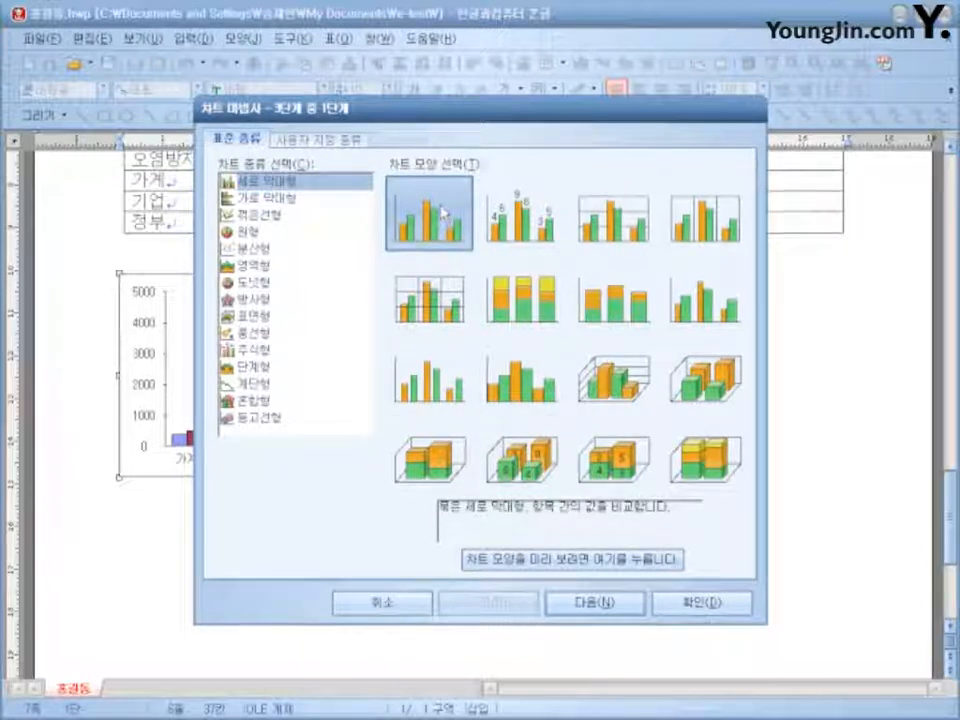
click(610, 603)
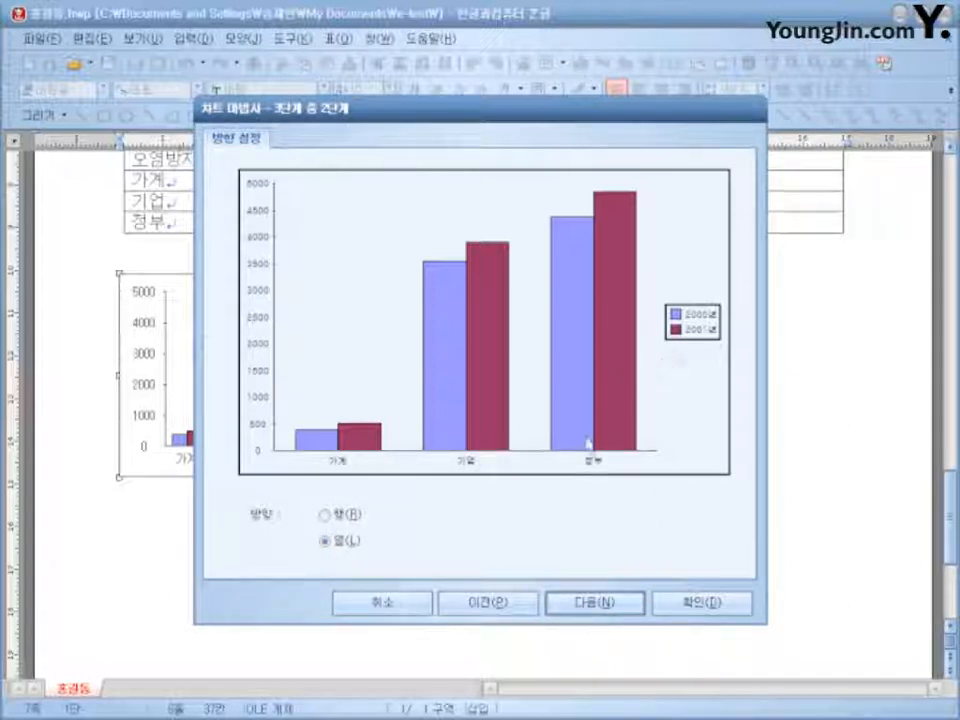
click(325, 515)
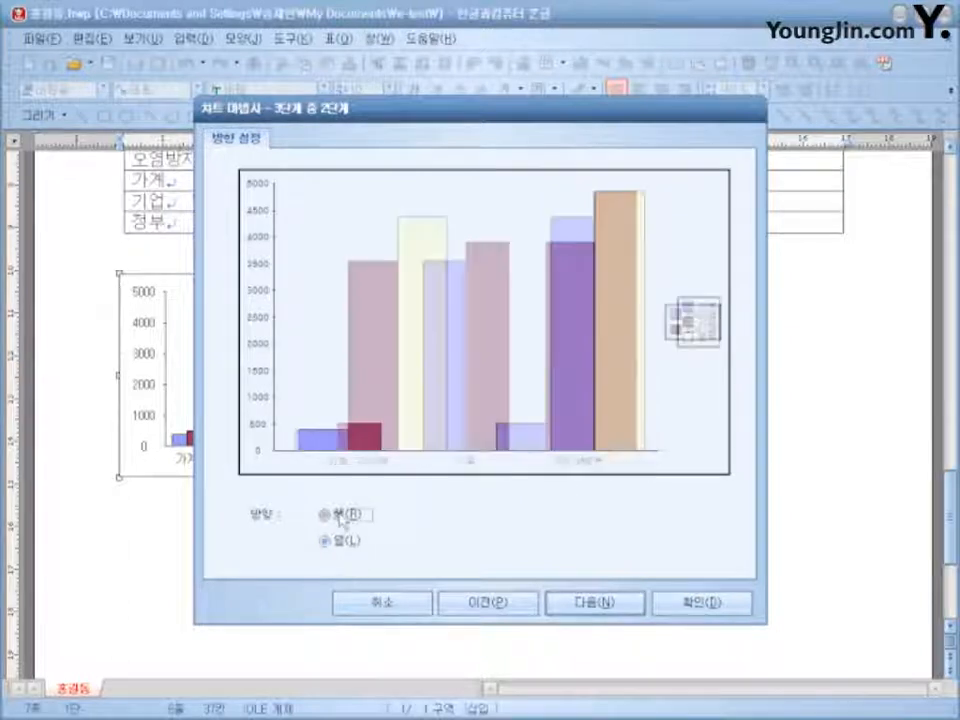
click(325, 541)
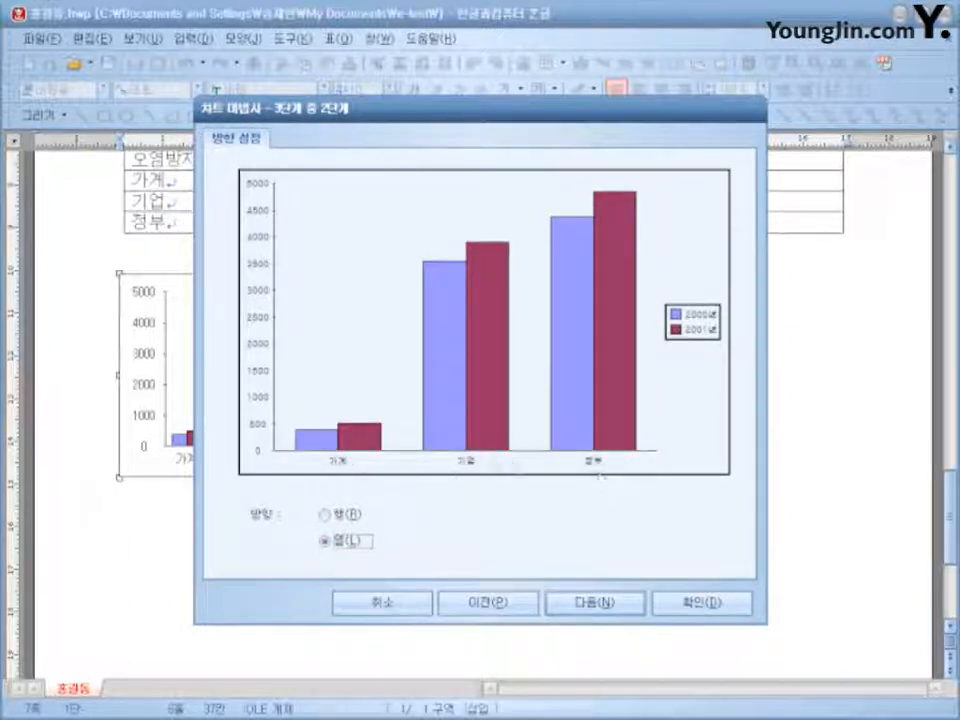
click(631, 603)
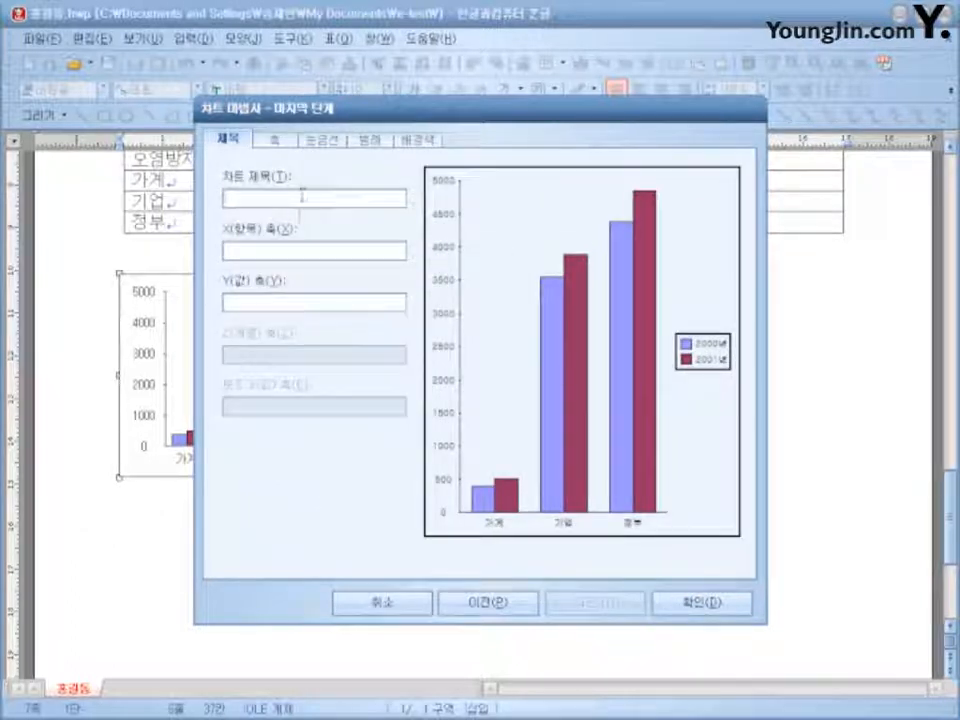
Turn off the chart's legend display and complete the chart wizard.
click(370, 139)
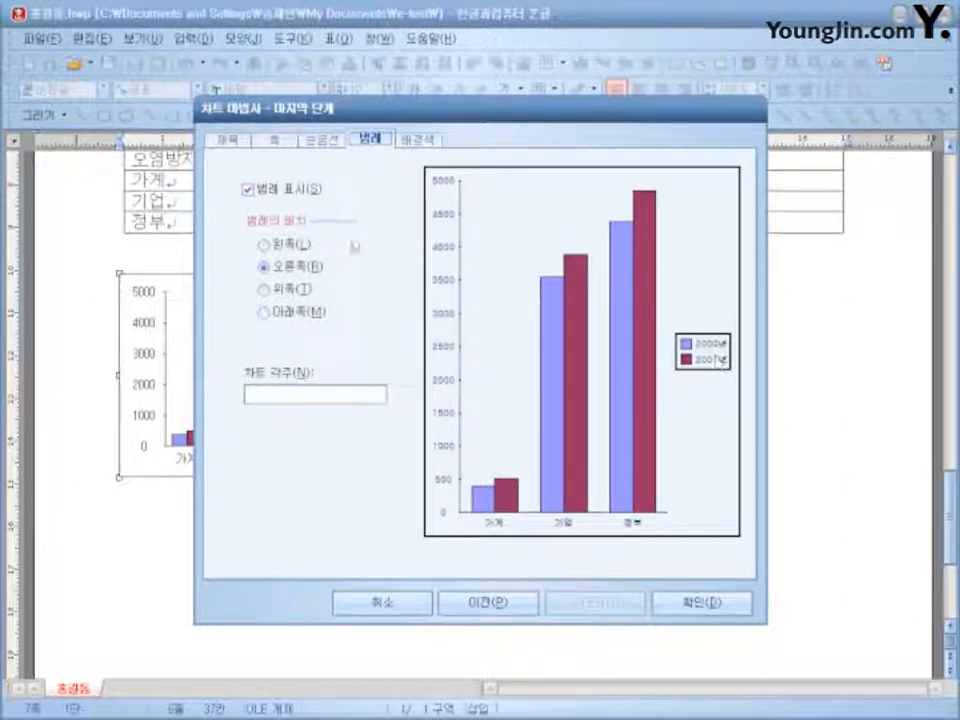
click(248, 190)
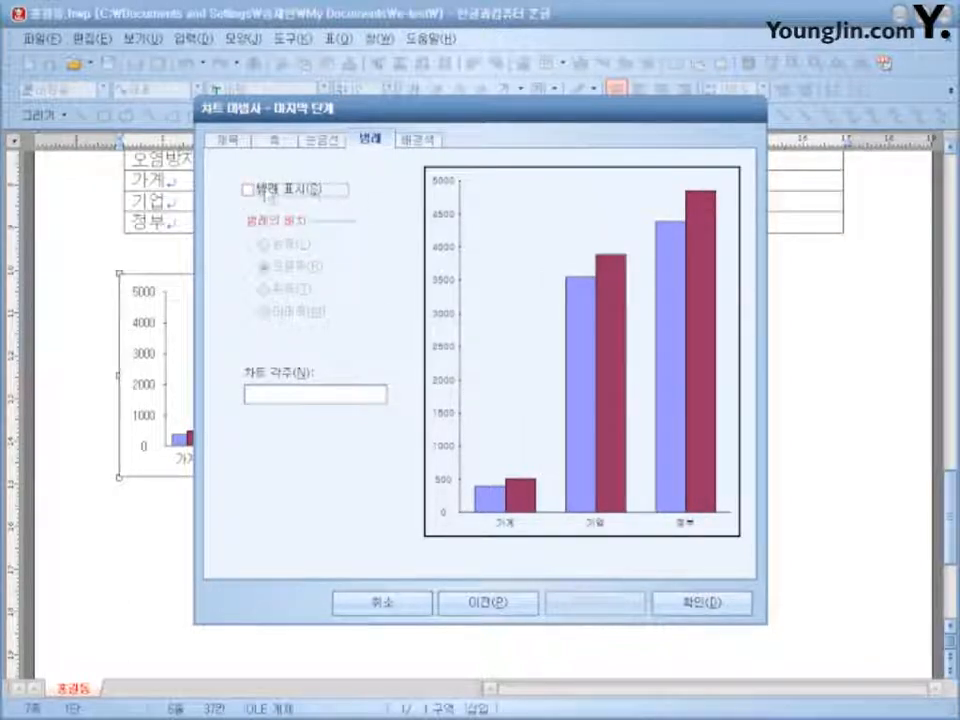
click(712, 603)
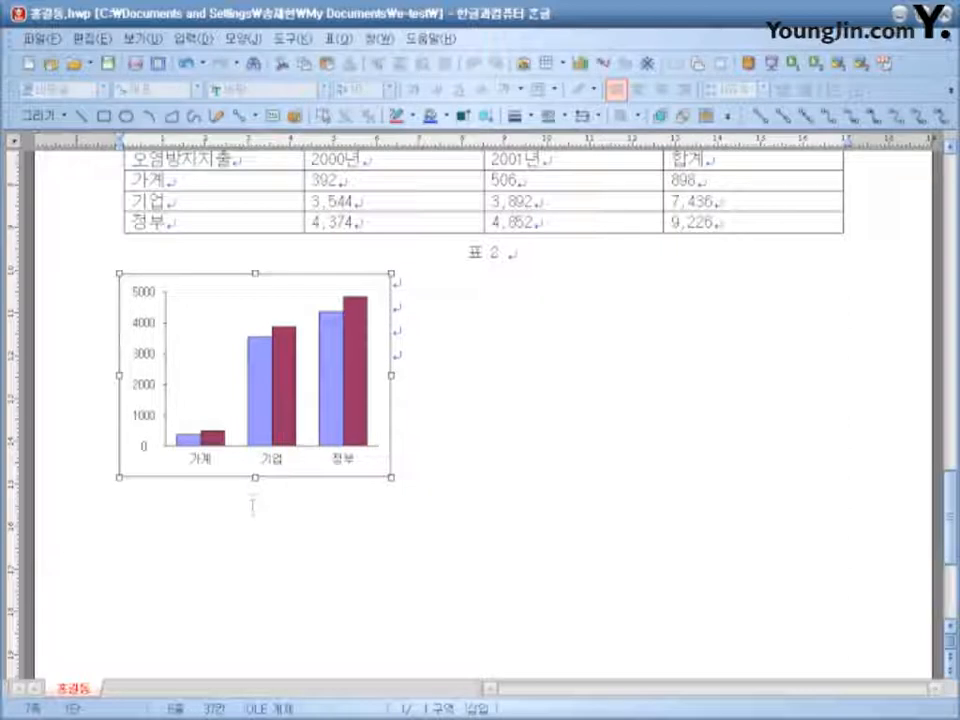
Shorten the chart slightly by moving its lower edge upward.
drag(255, 477, 255, 445)
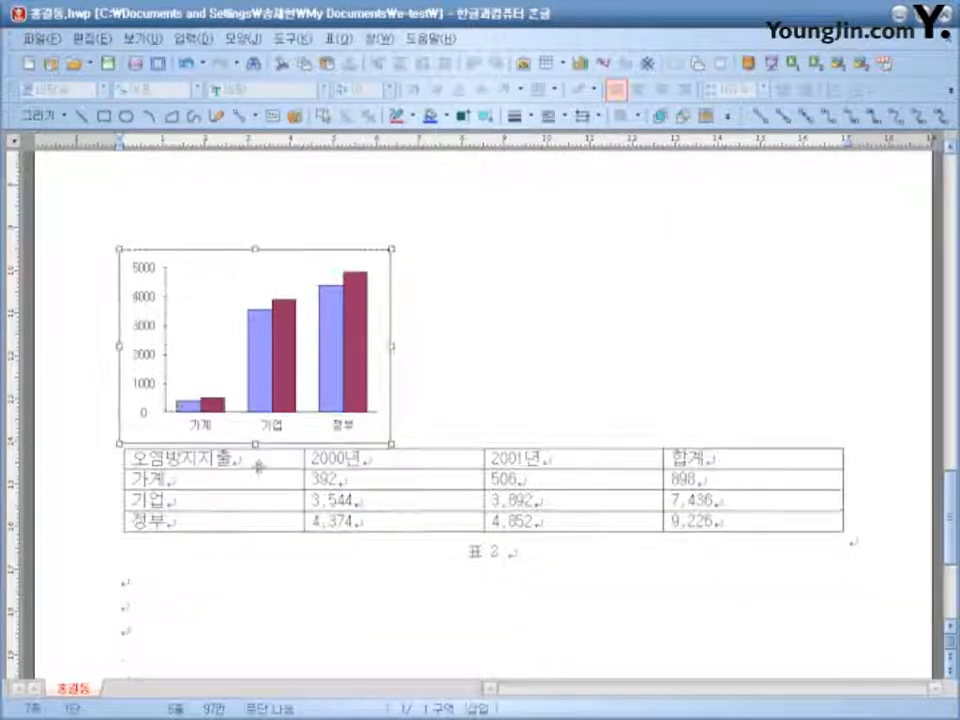
click(483, 405)
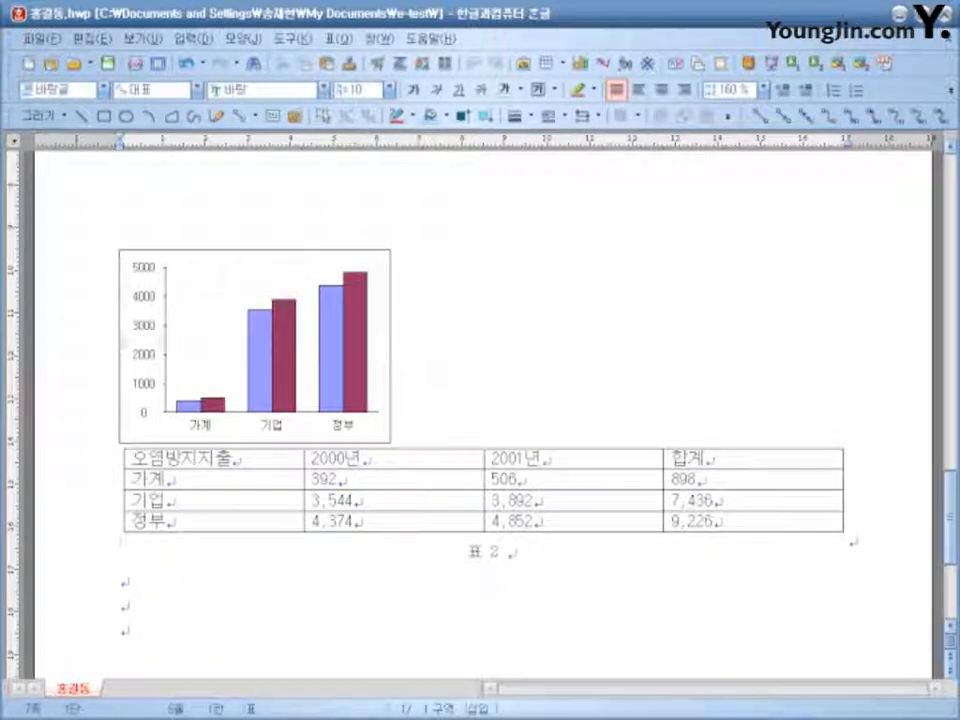
click(155, 330)
click(437, 360)
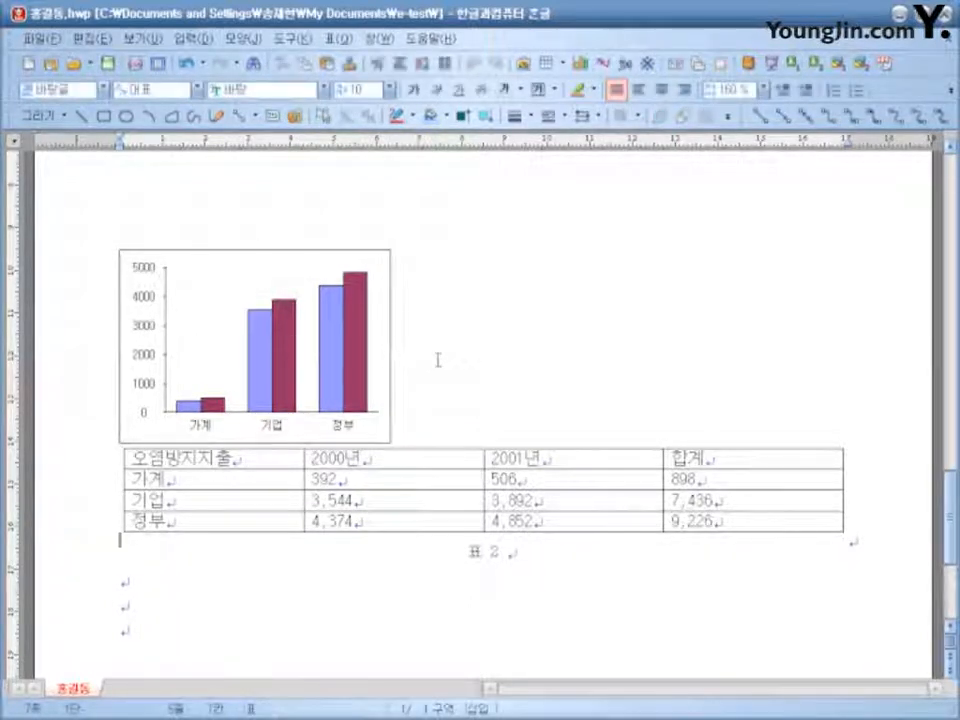
click(165, 330)
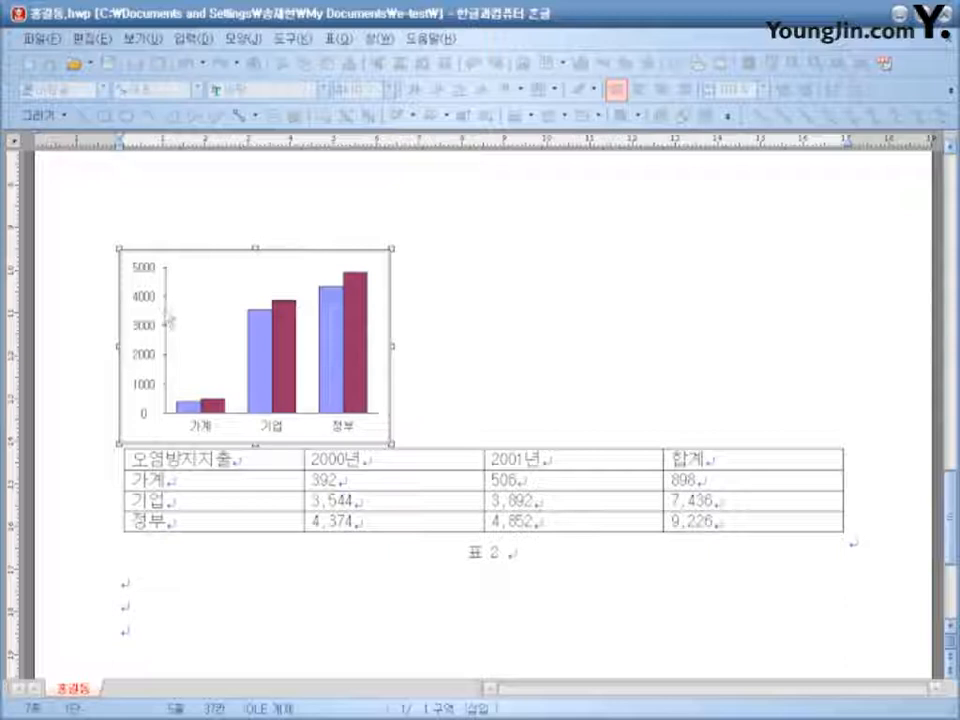
double_click(168, 318)
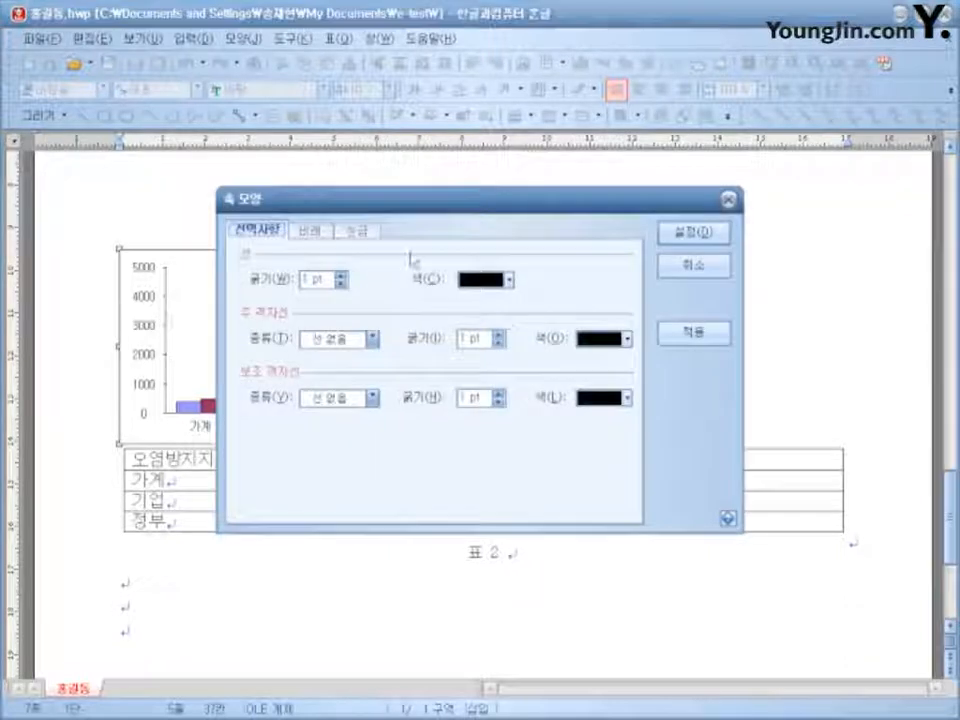
click(310, 231)
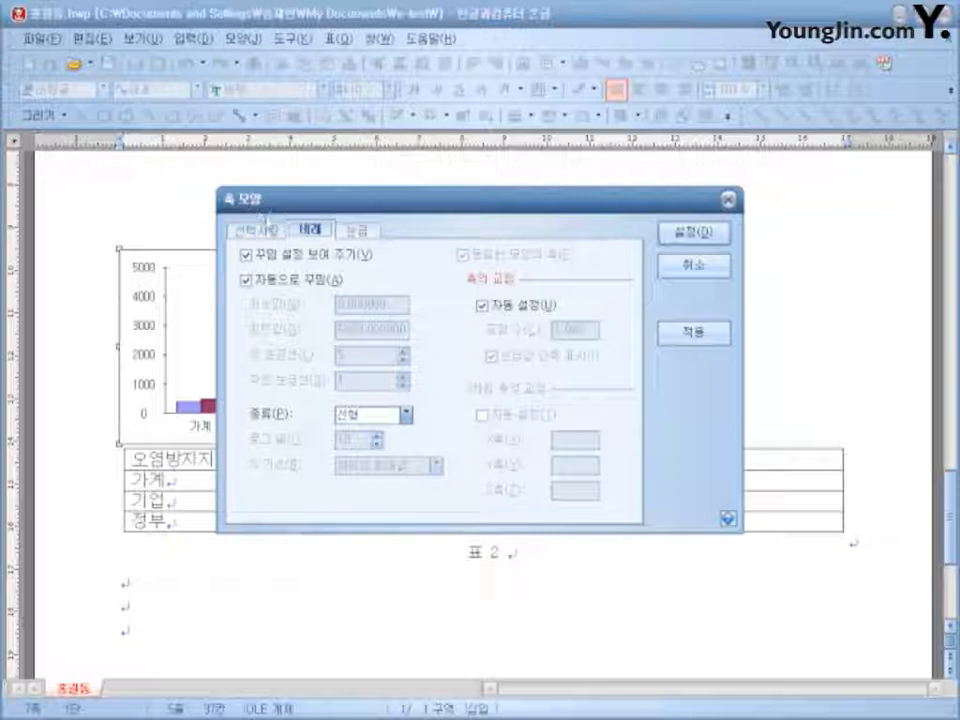
click(247, 281)
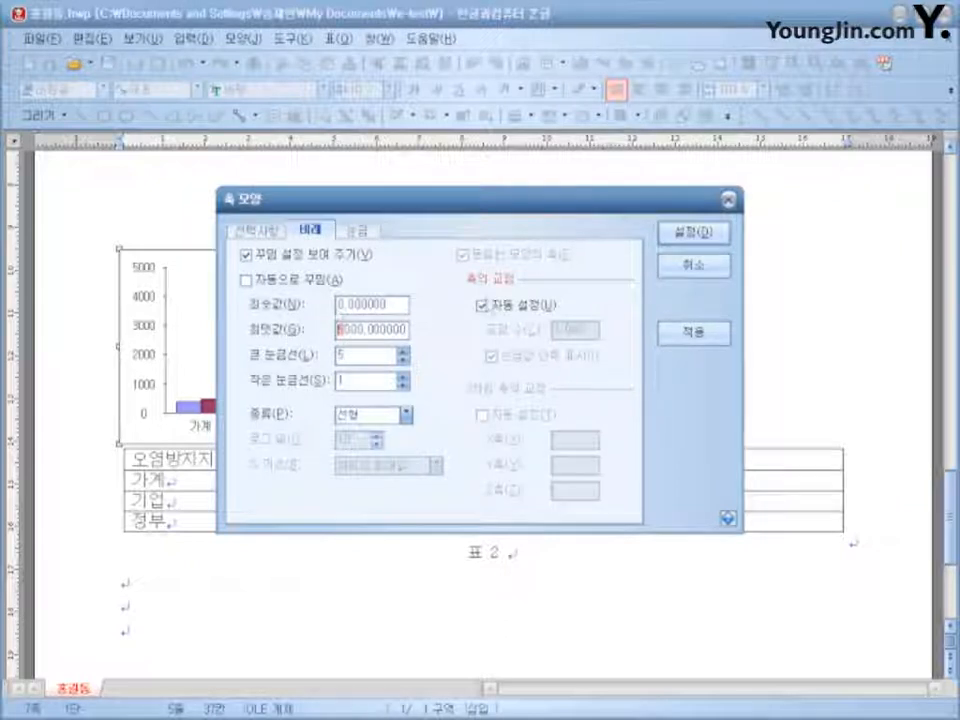
click(722, 272)
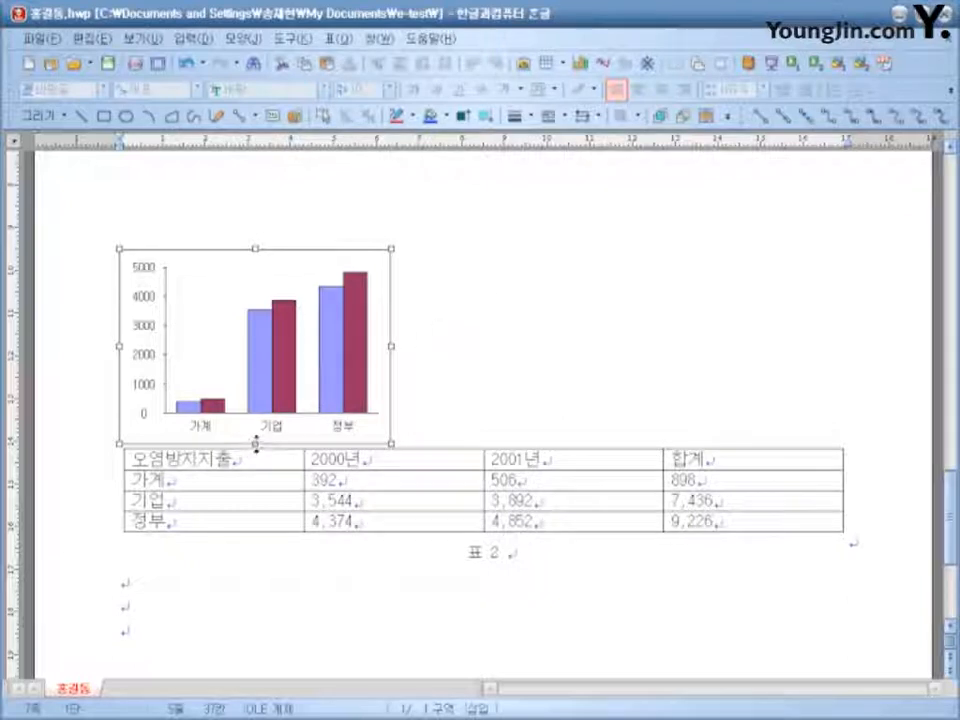
Reduce the chart's height further to about 42 mm from its lower edge.
drag(256, 443, 256, 405)
click(407, 450)
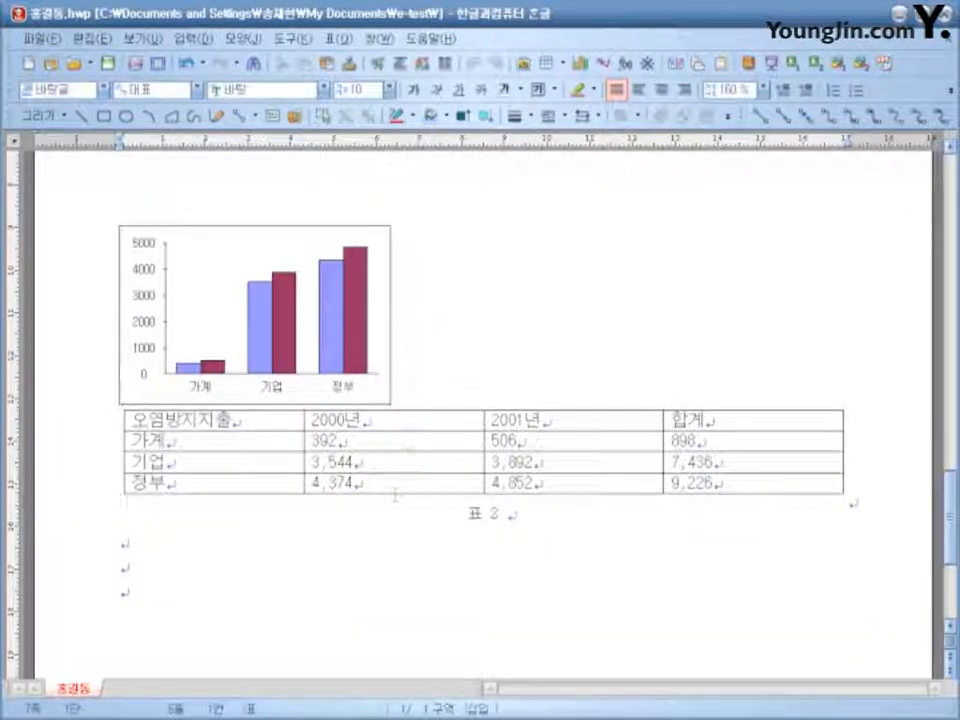
click(332, 326)
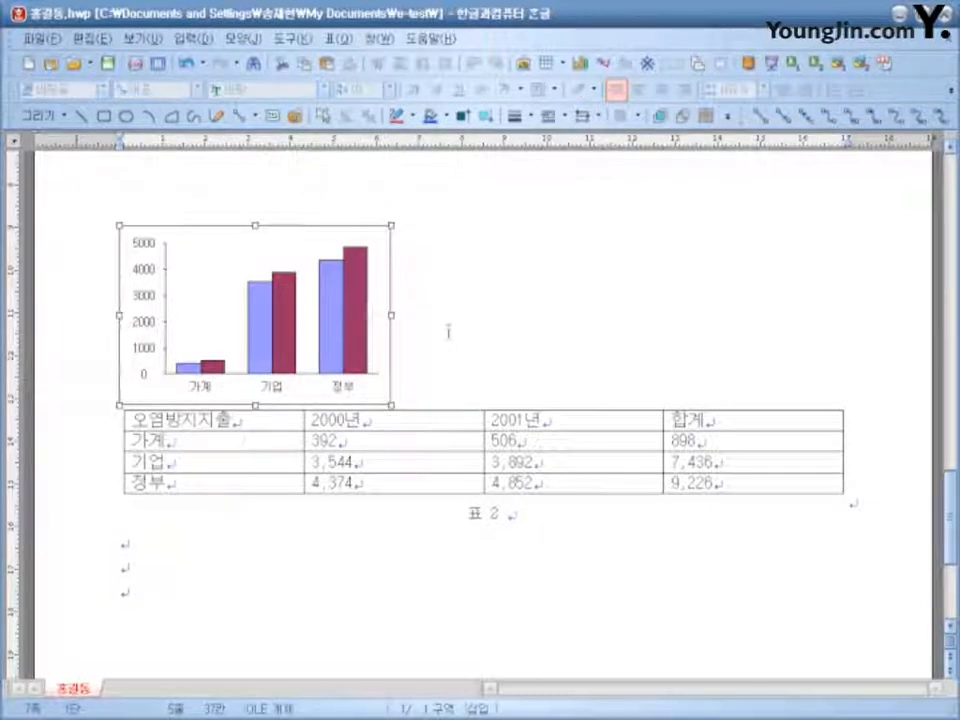
click(448, 332)
click(352, 252)
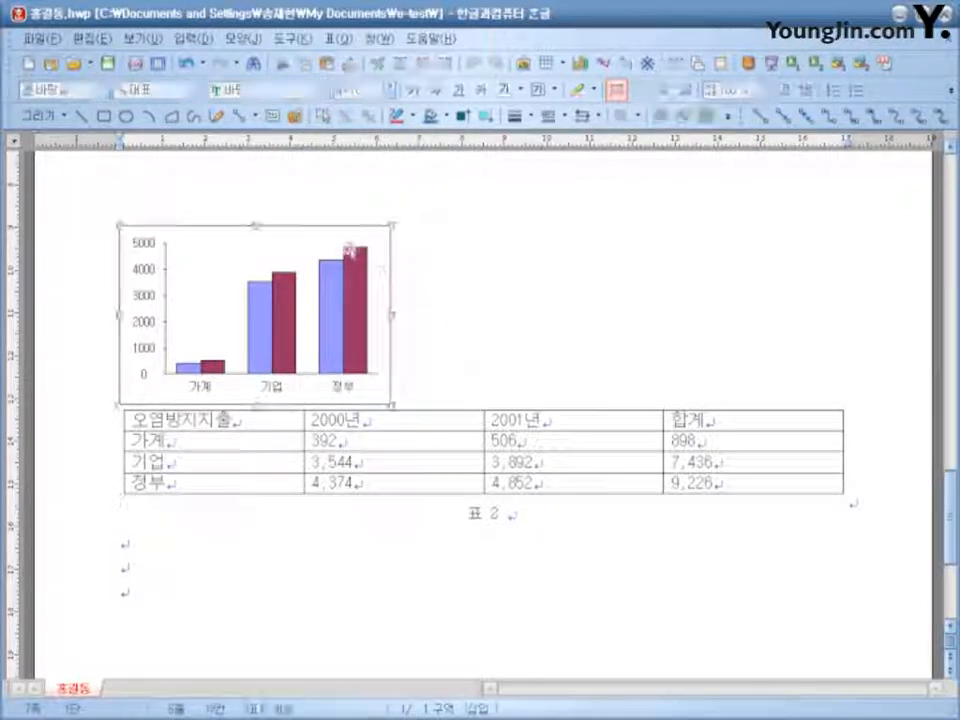
double_click(269, 235)
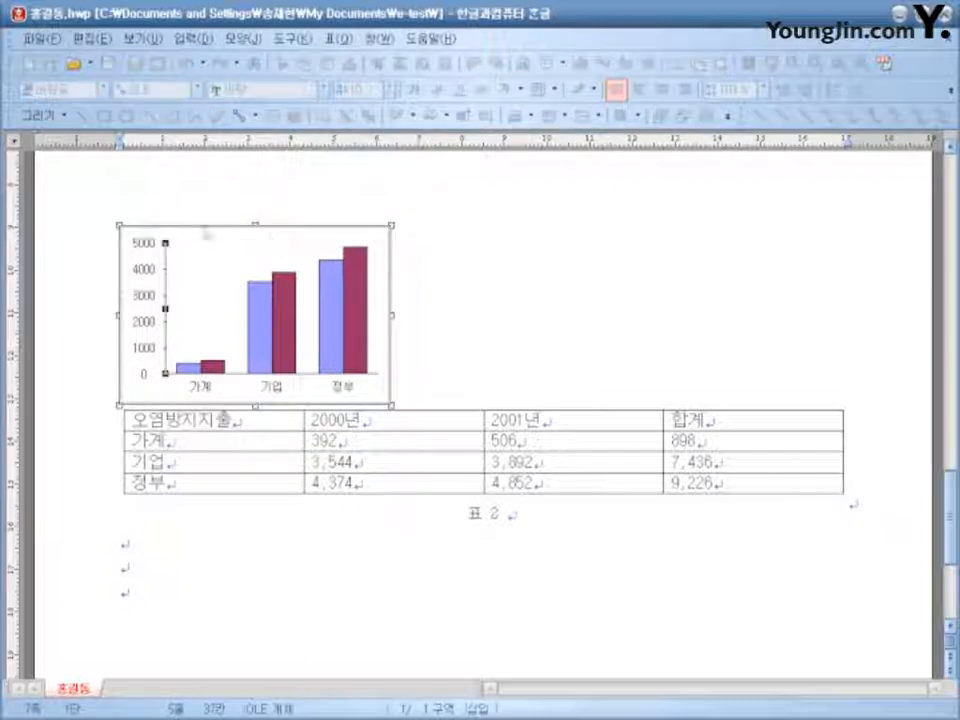
key(Escape)
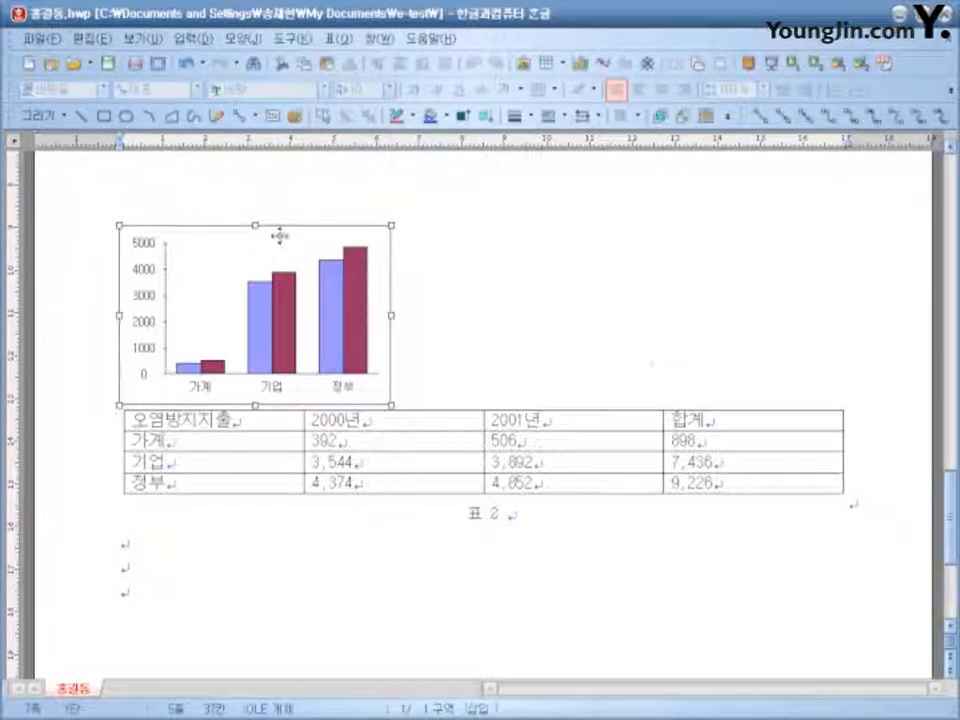
Set the chart's width to 100 mm and height to 70 mm in its object properties and treat it as a character (글자처럼 취급).
right_click(279, 236)
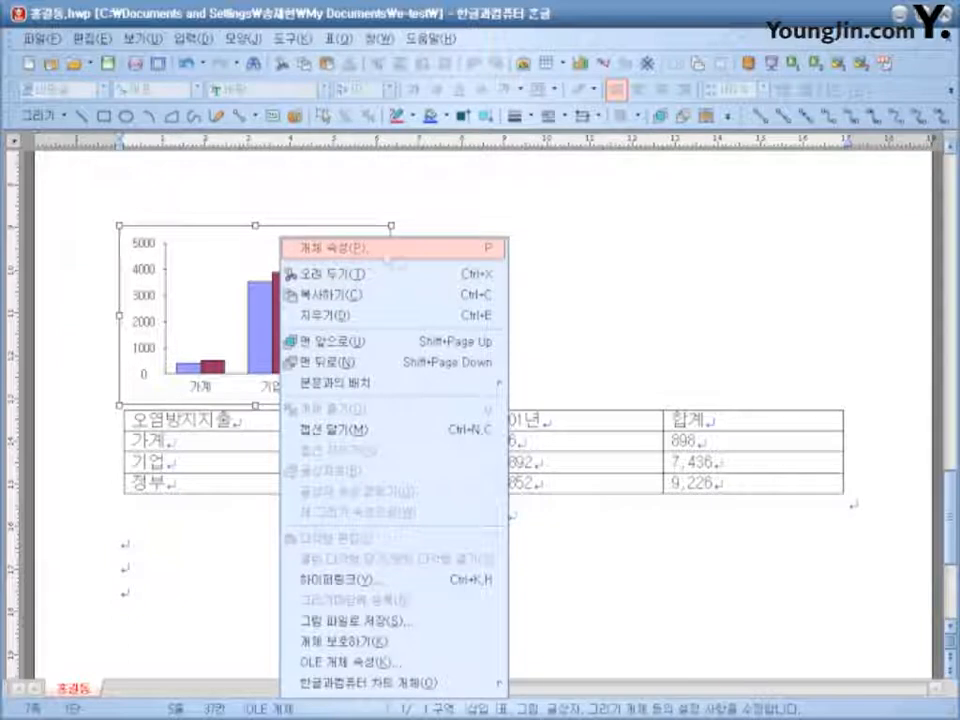
click(358, 250)
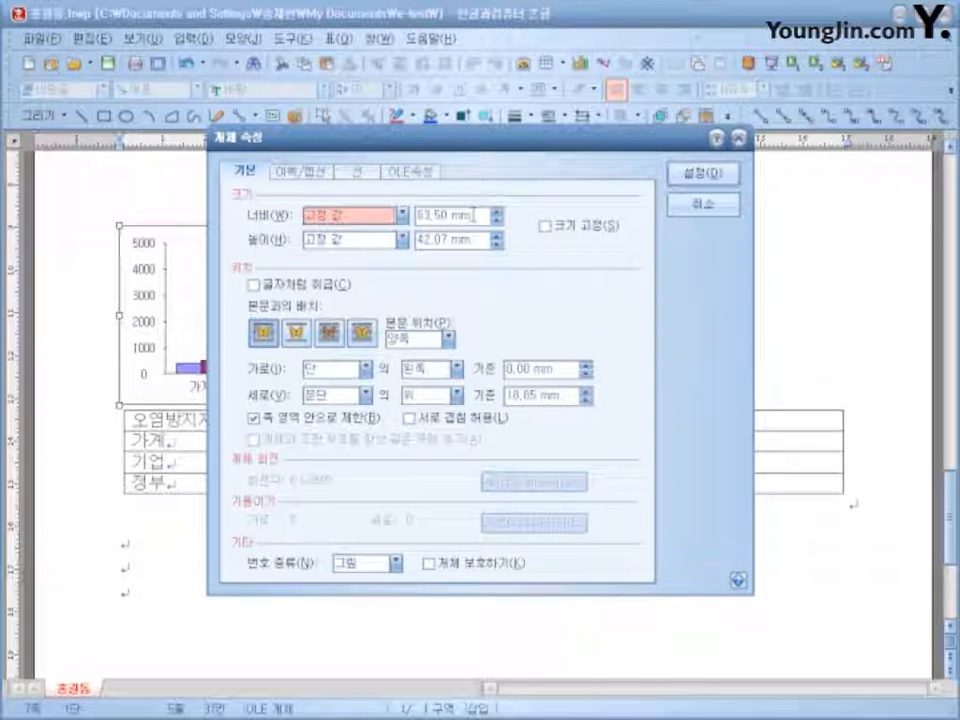
drag(474, 215, 288, 219)
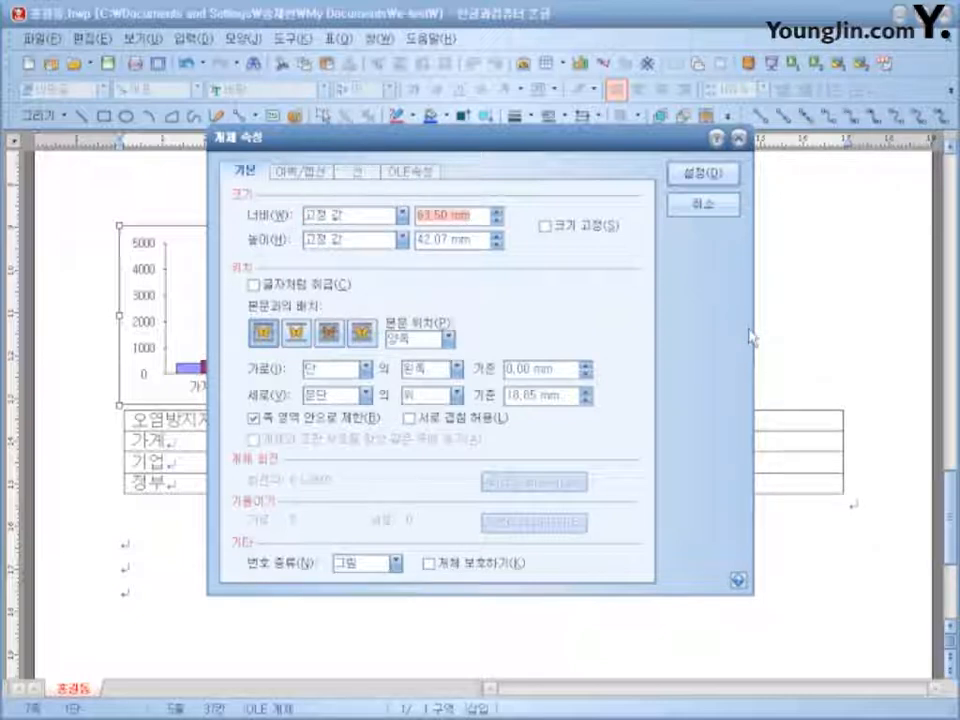
text(100)
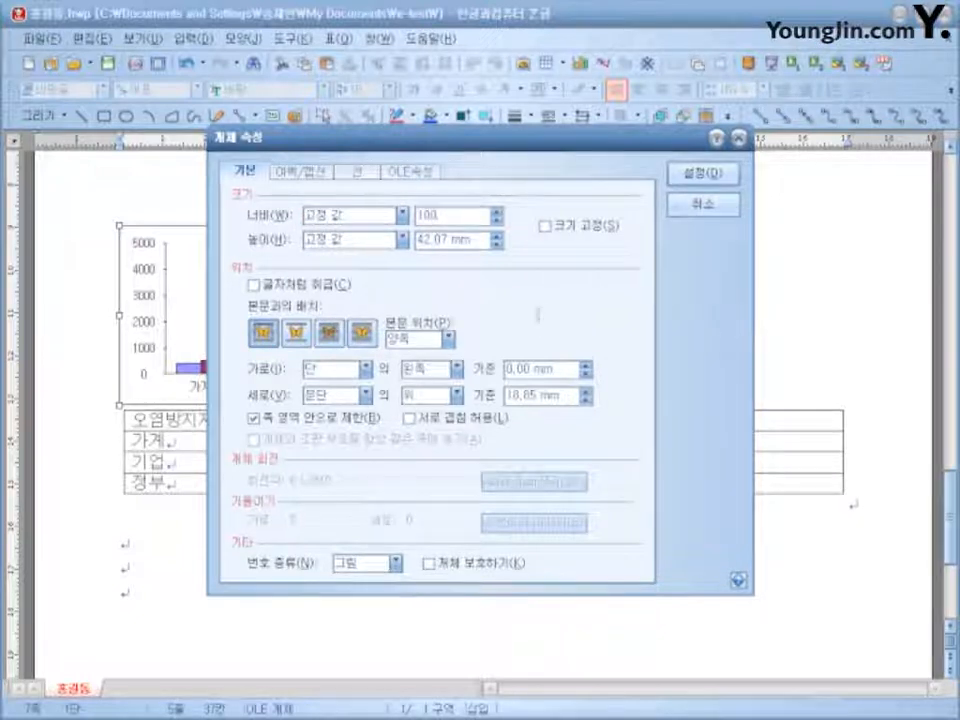
click(473, 237)
drag(473, 238, 415, 241)
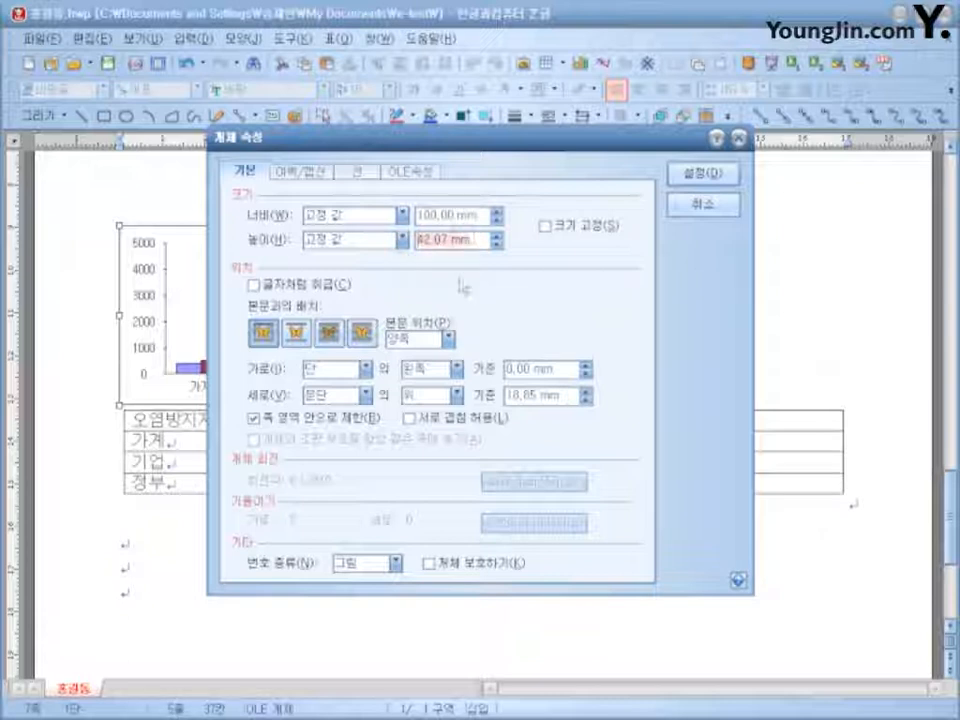
text(70.)
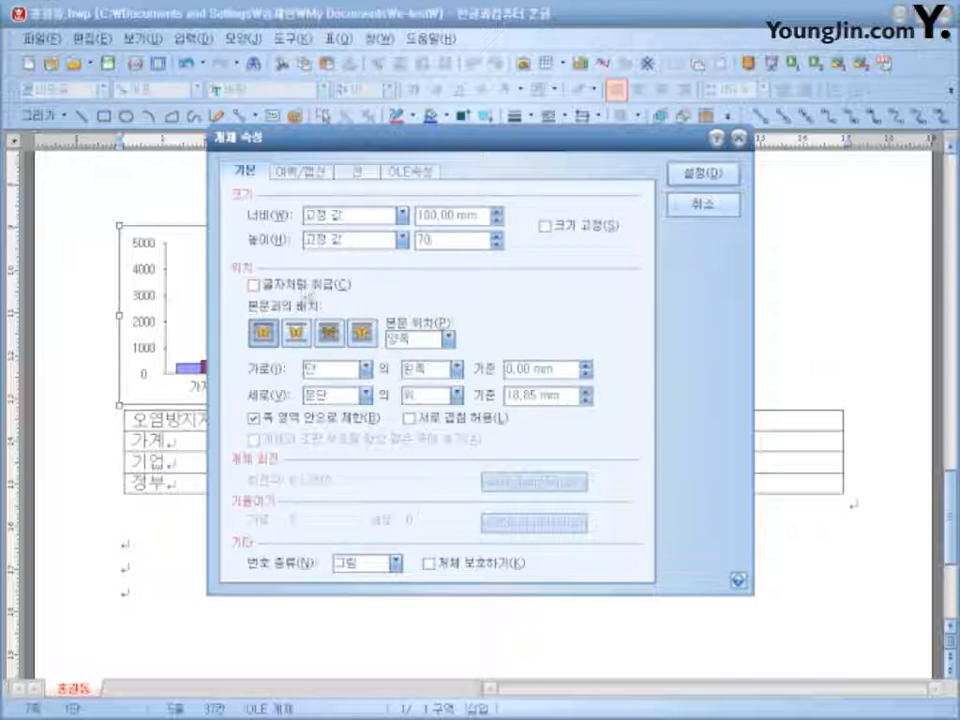
click(253, 284)
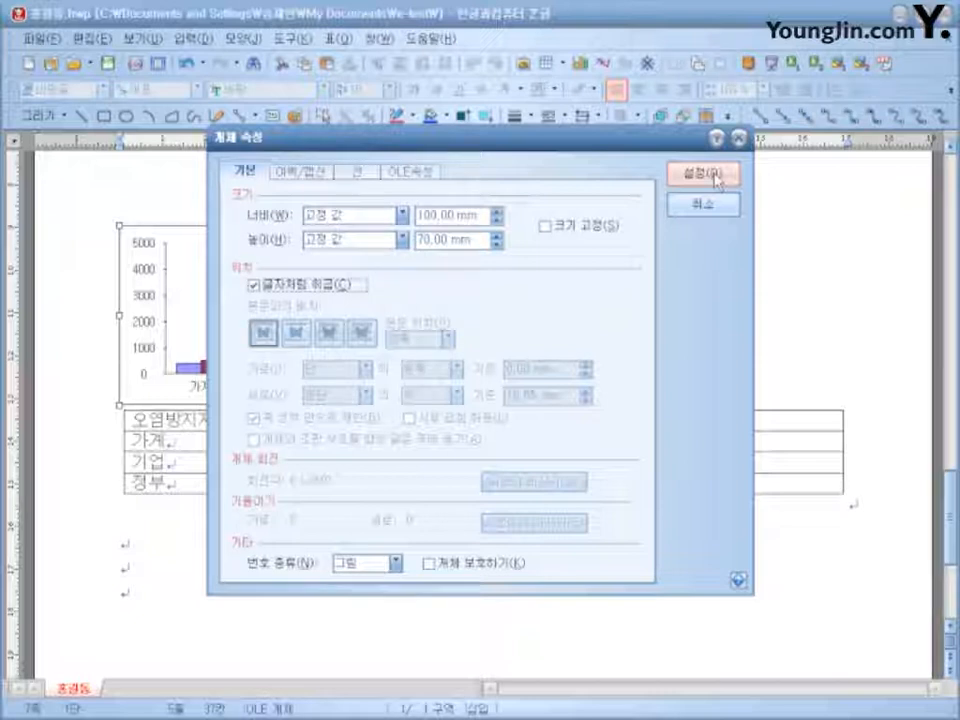
click(717, 178)
Shorten the chart by about one fifth from its lower edge and move it below the caption of table 표 2.
scroll(560, 430, up, 1)
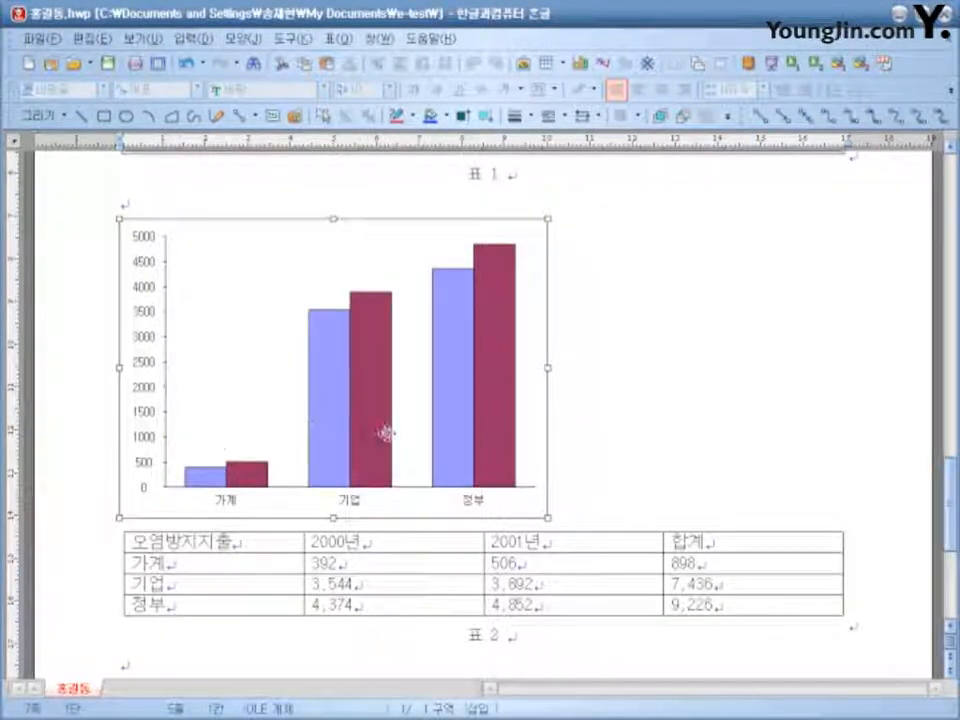
drag(333, 518, 333, 453)
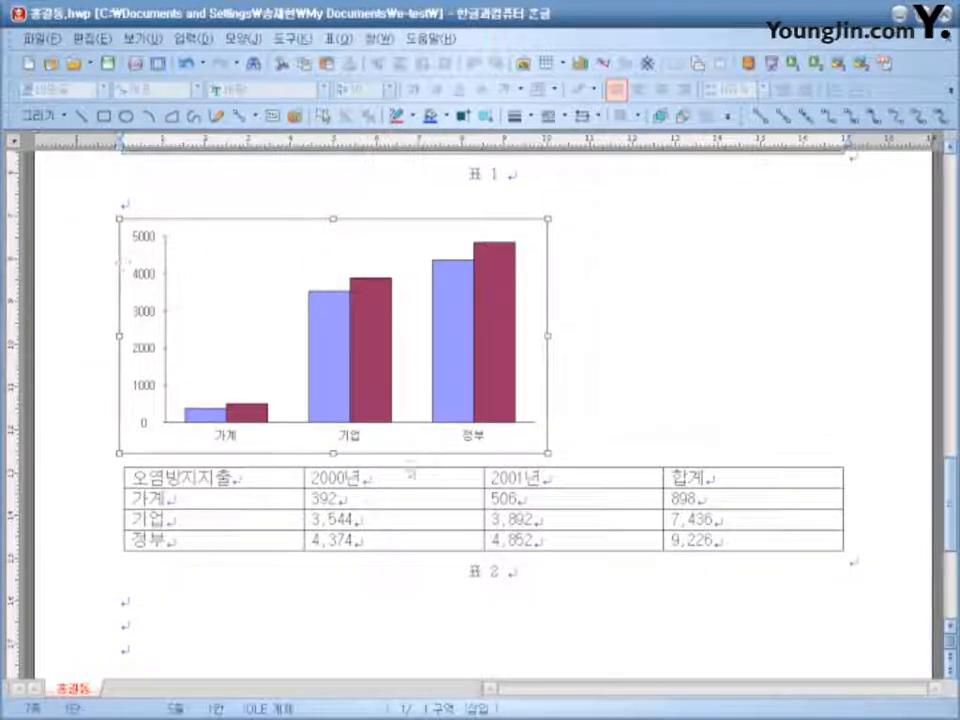
scroll(410, 473, down, 3)
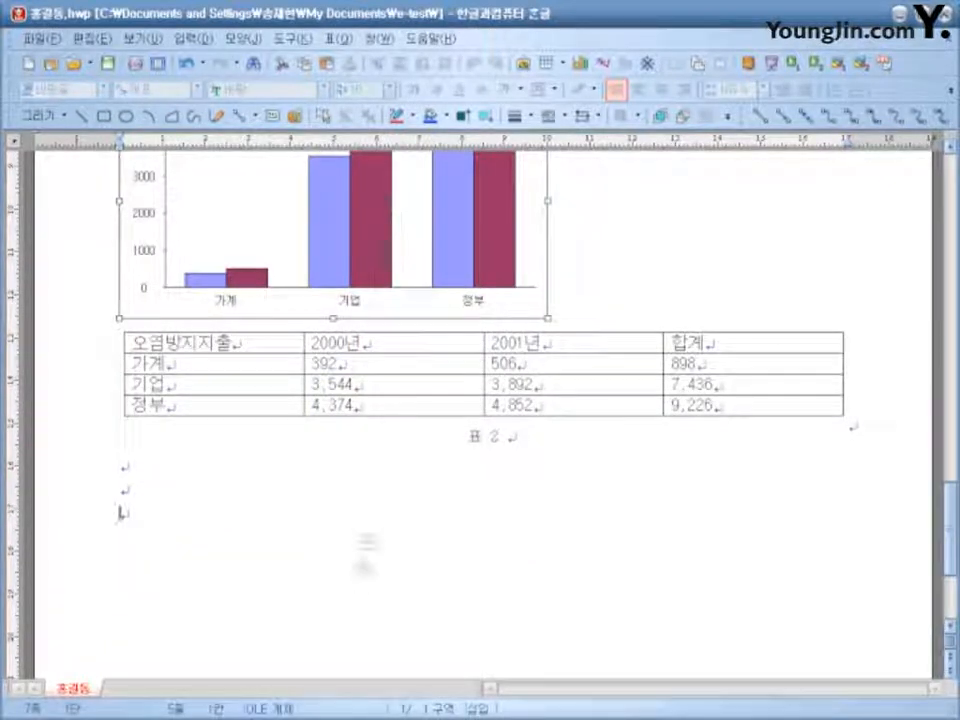
drag(366, 553, 374, 495)
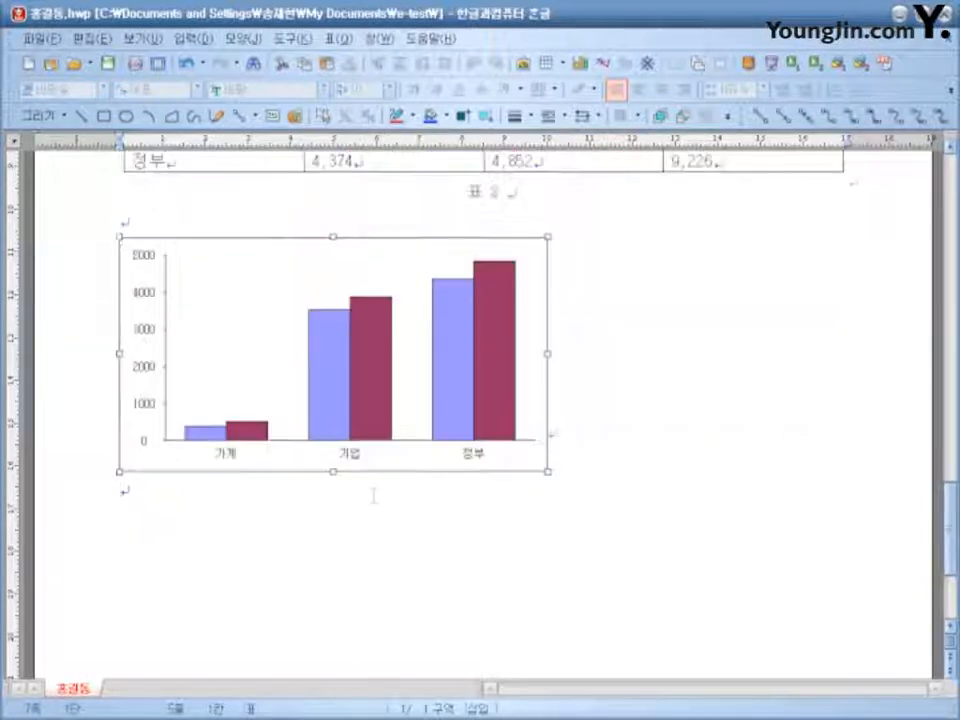
scroll(395, 480, up, 4)
scroll(410, 590, down, 1)
scroll(411, 574, down, 3)
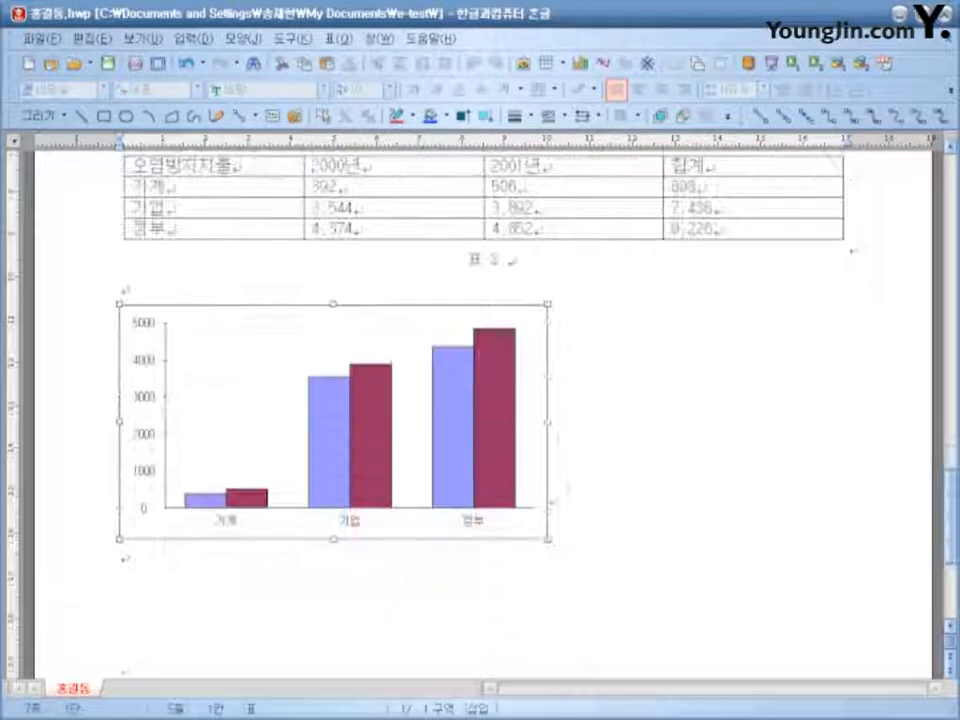
click(549, 432)
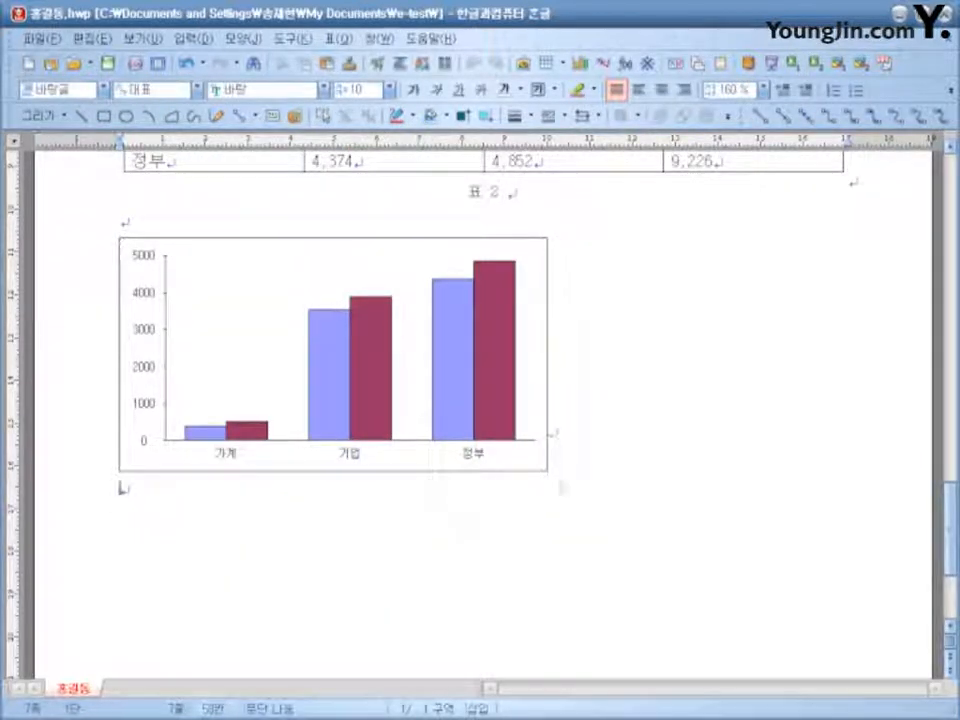
Continue the document onto a new page after the chart and save the document.
scroll(563, 553, down, 1)
scroll(618, 624, down, 3)
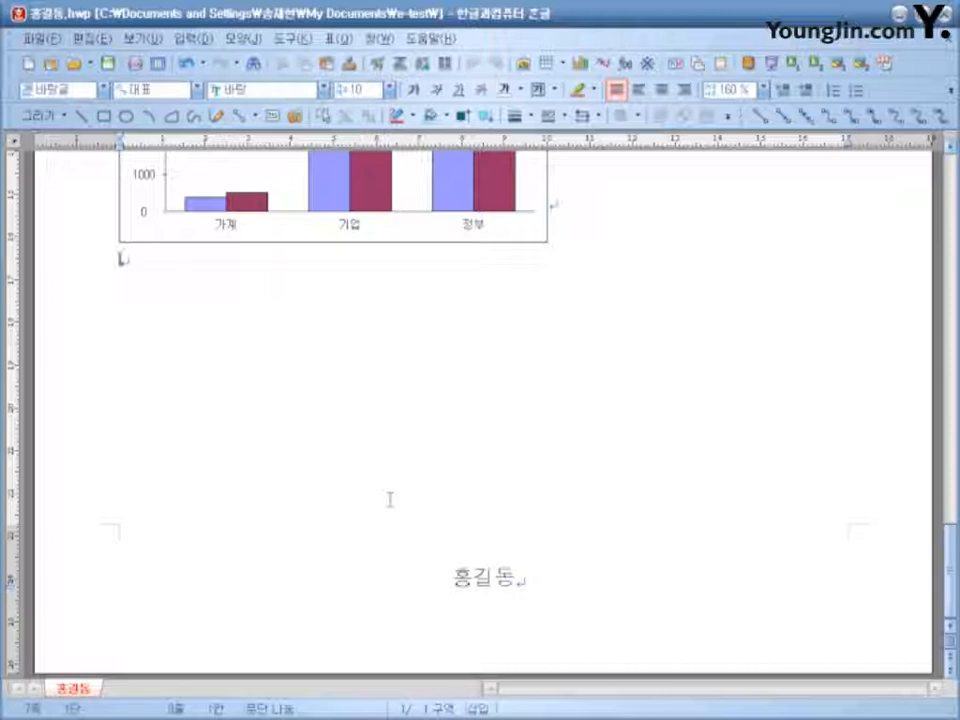
scroll(390, 499, down, 4)
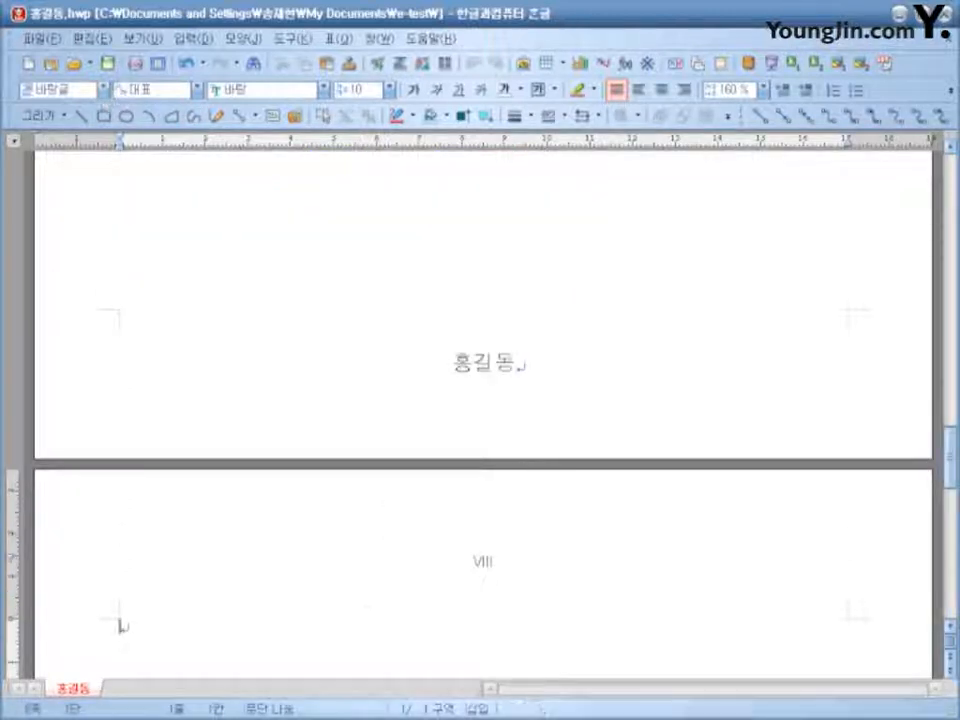
scroll(377, 579, down, 5)
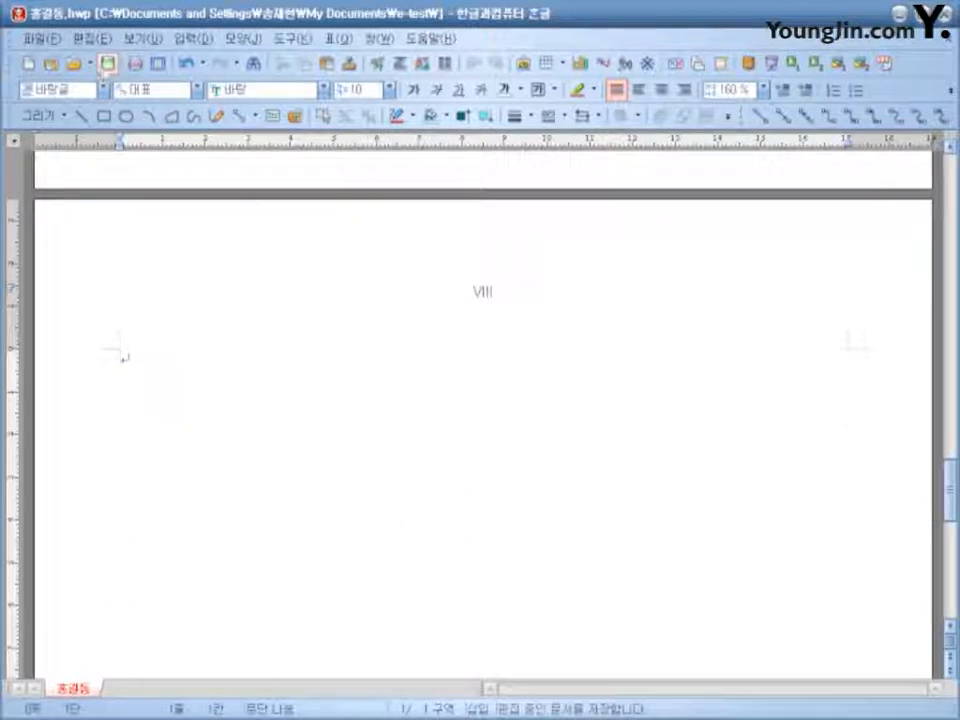
mouse_move(948, 487)
mouse_down()
mouse_move(943, 579)
mouse_move(955, 465)
mouse_move(955, 492)
mouse_up()
click(107, 63)
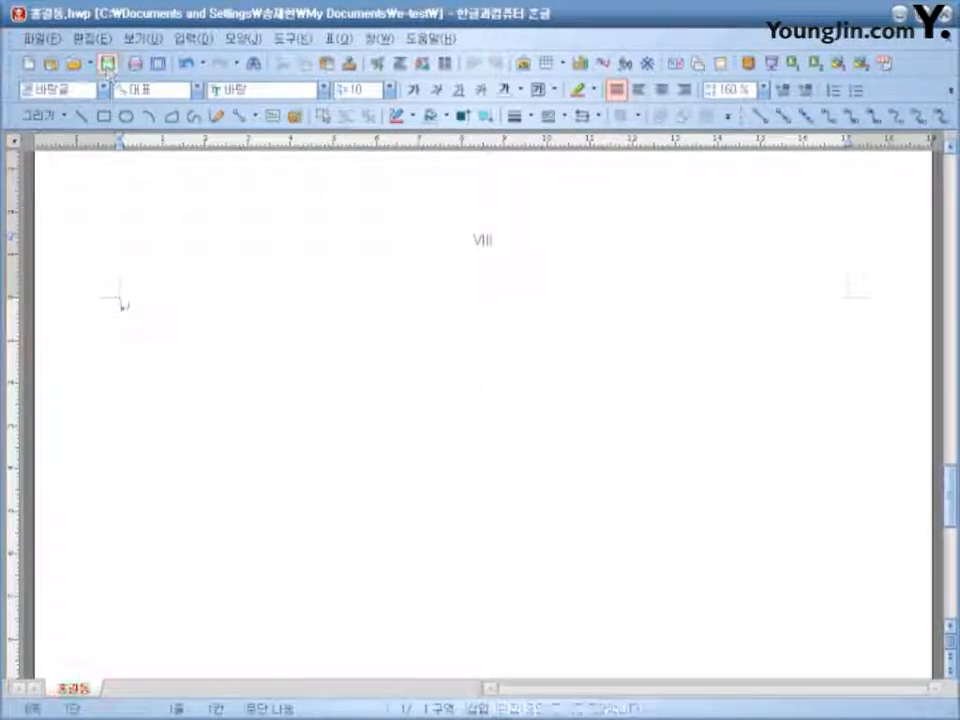
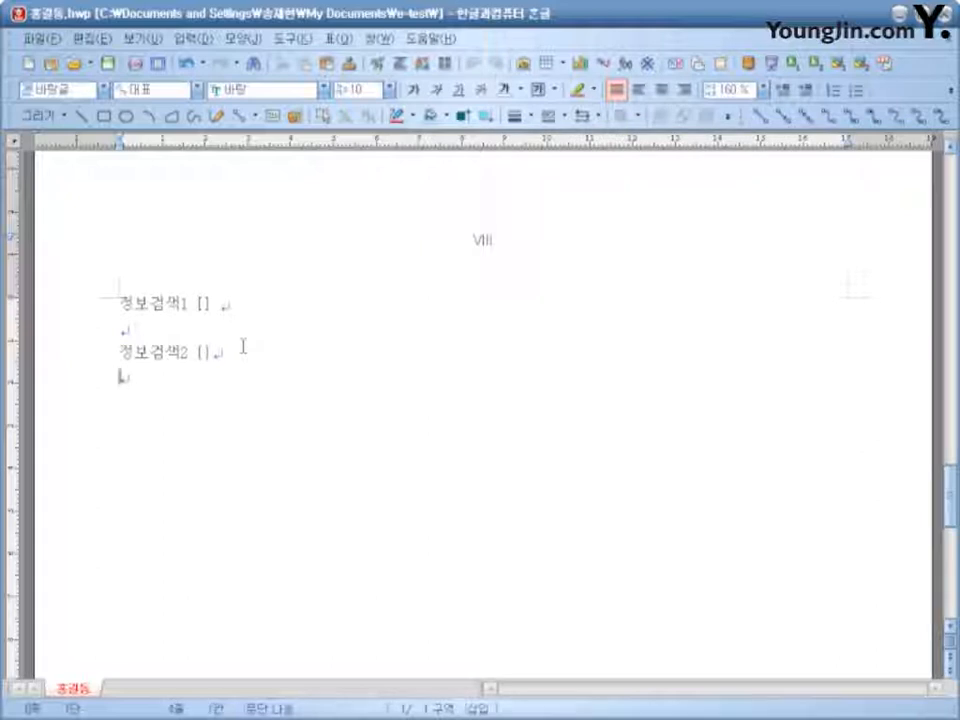
Add a blank line between the 정보검색1 and 정보검색2 lines and place the cursor inside the 정보검색1 brackets.
key(Up)
key(Up)
key(Return)
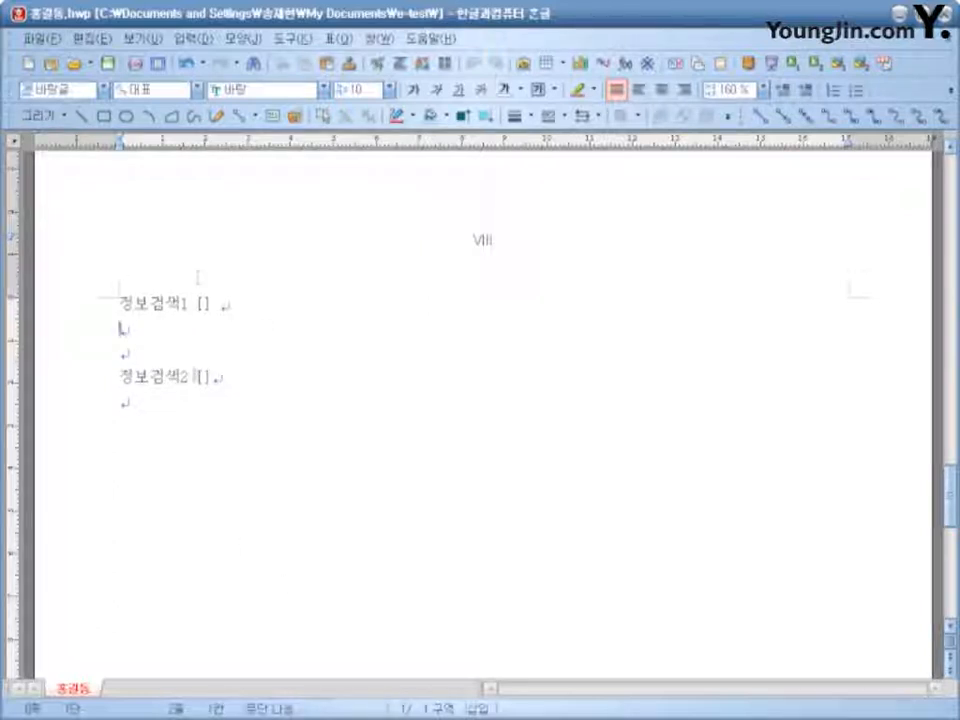
key(Up)
key(End)
key(Left)
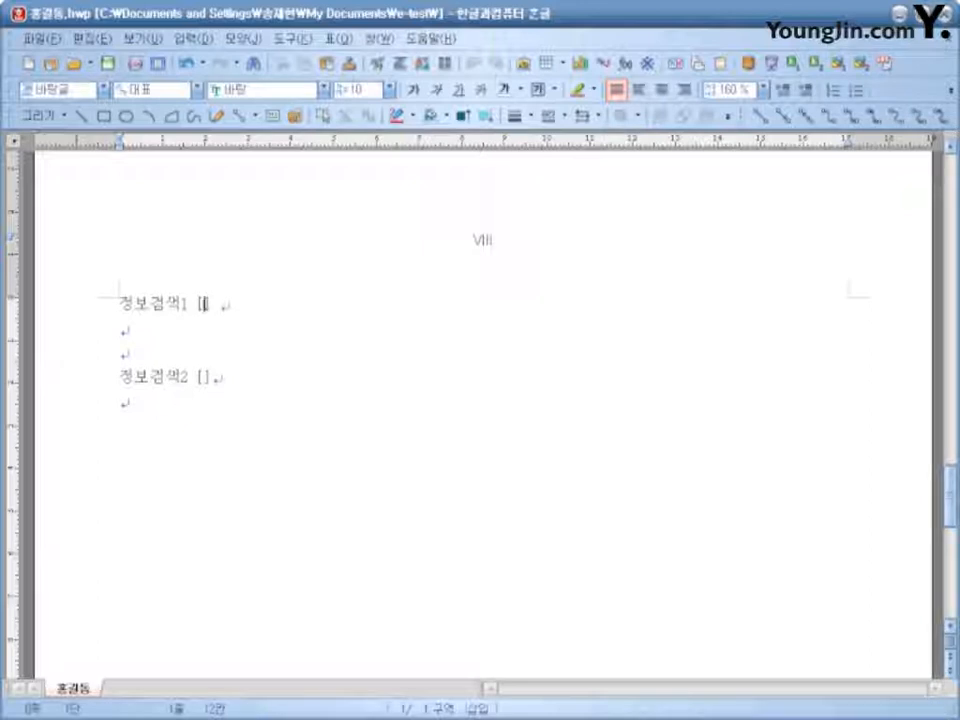
key(alt+Tab)
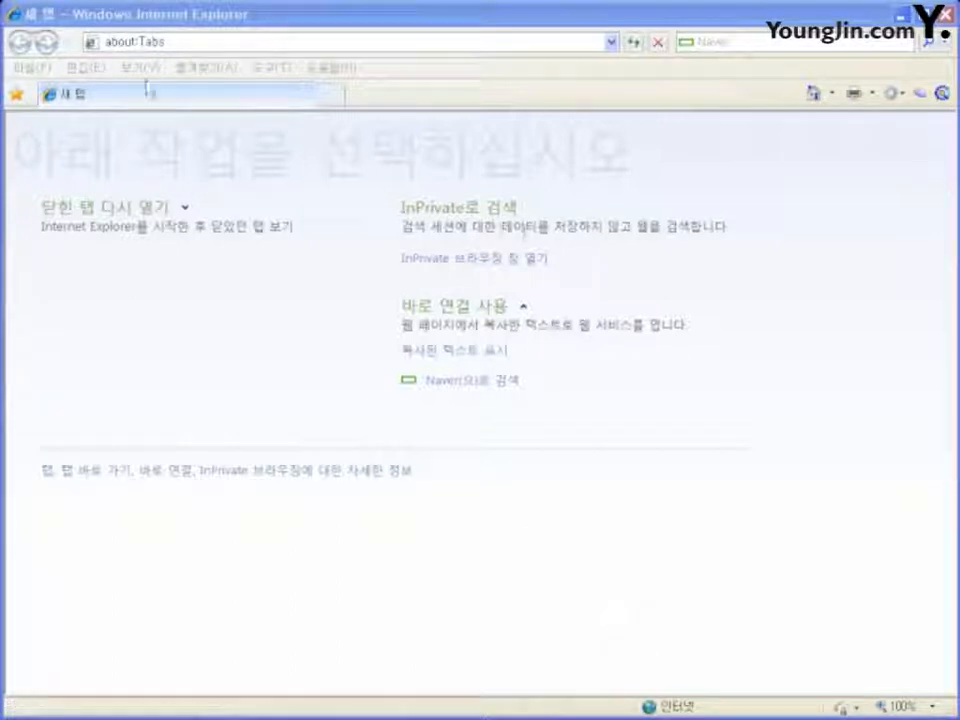
click(215, 40)
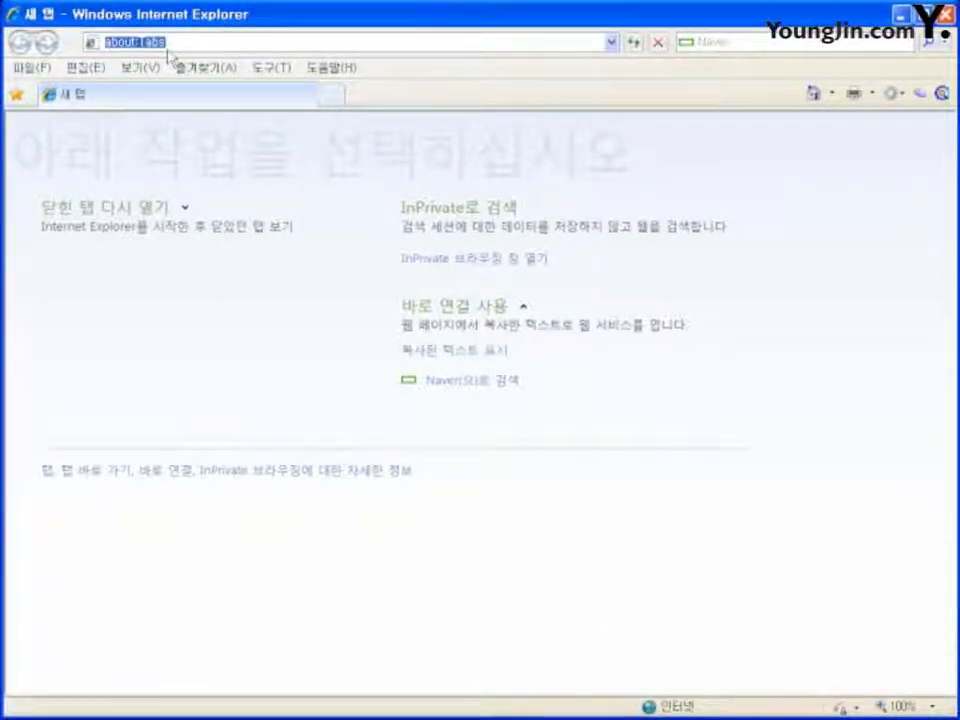
text(www.naver.c)
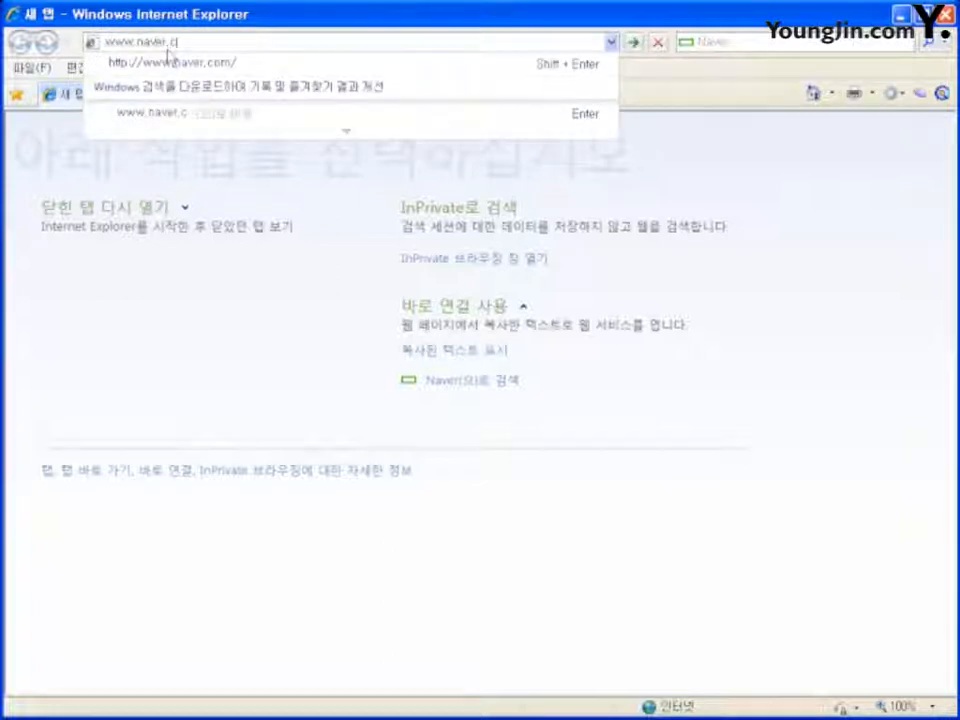
text(om)
key(Return)
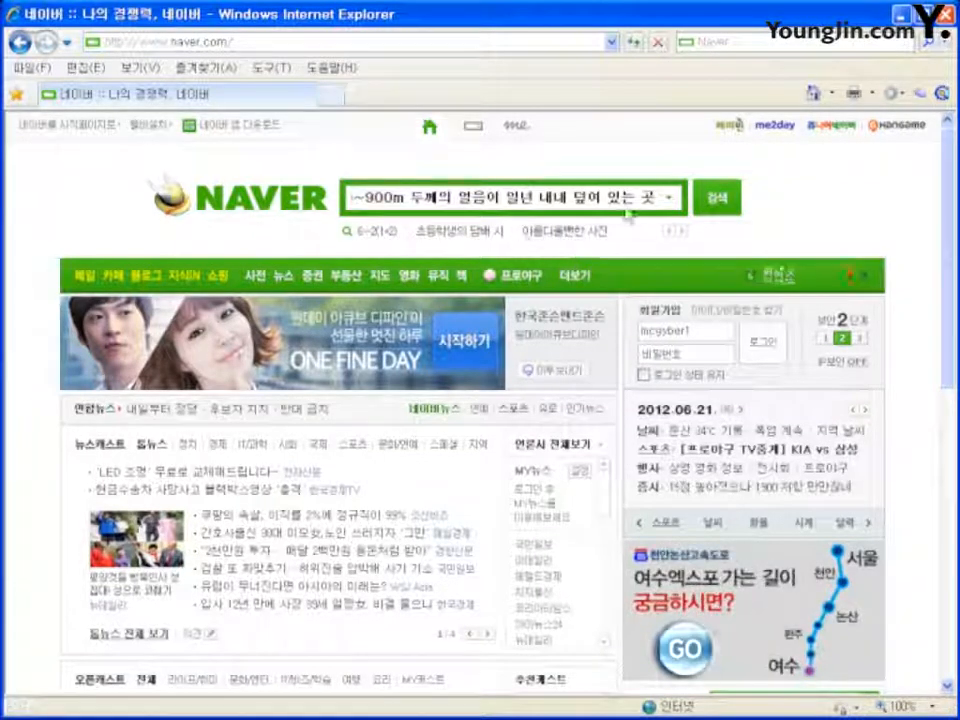
Search Naver for "300~900m 두께의 얼음이 일년 내내 덮여 있는 곳" and look through the results.
click(716, 200)
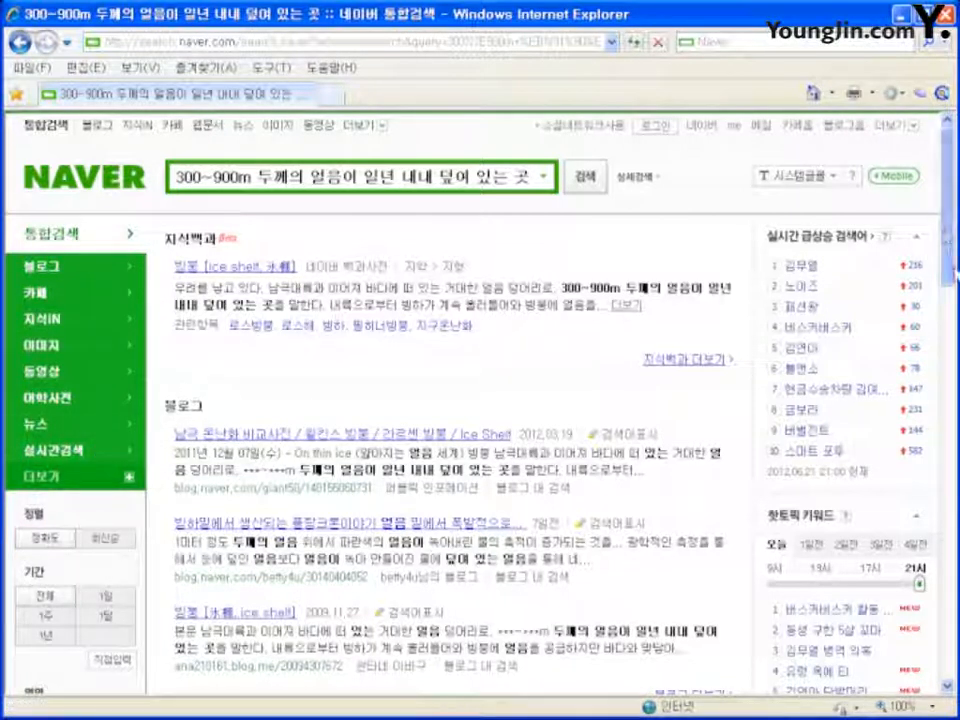
scroll(935, 440, down, 6)
scroll(935, 440, down, 1)
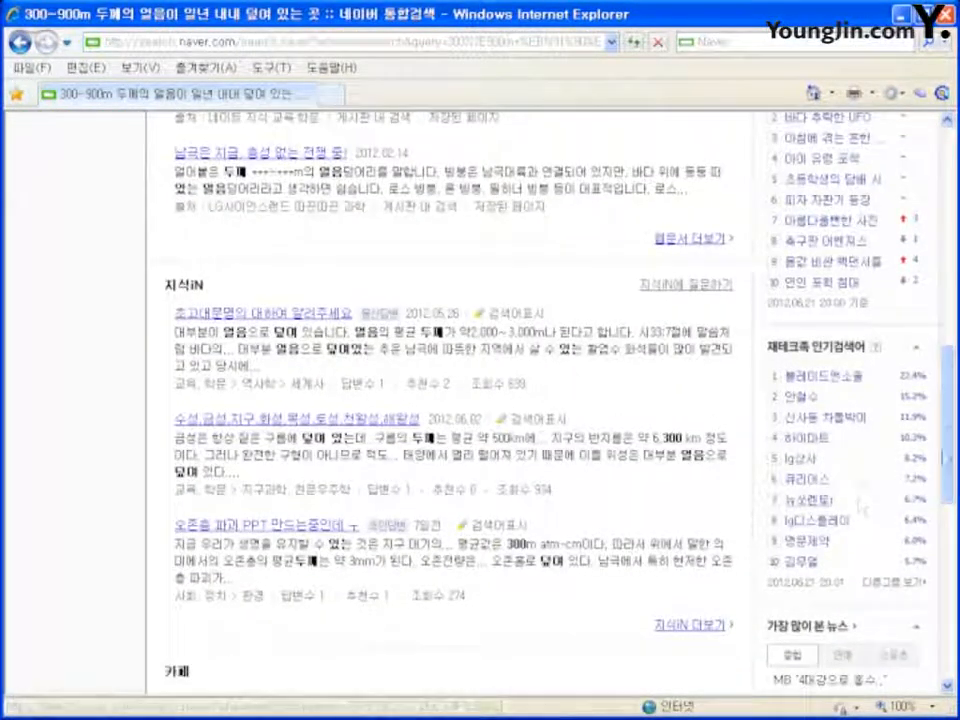
scroll(947, 570, down, 9)
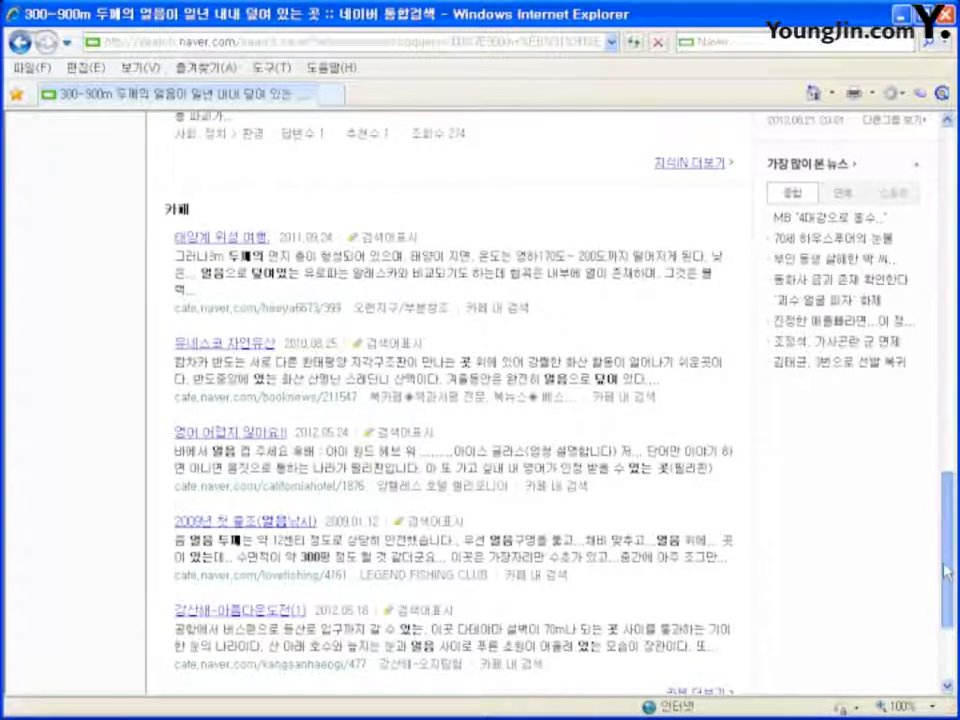
drag(947, 572, 913, 232)
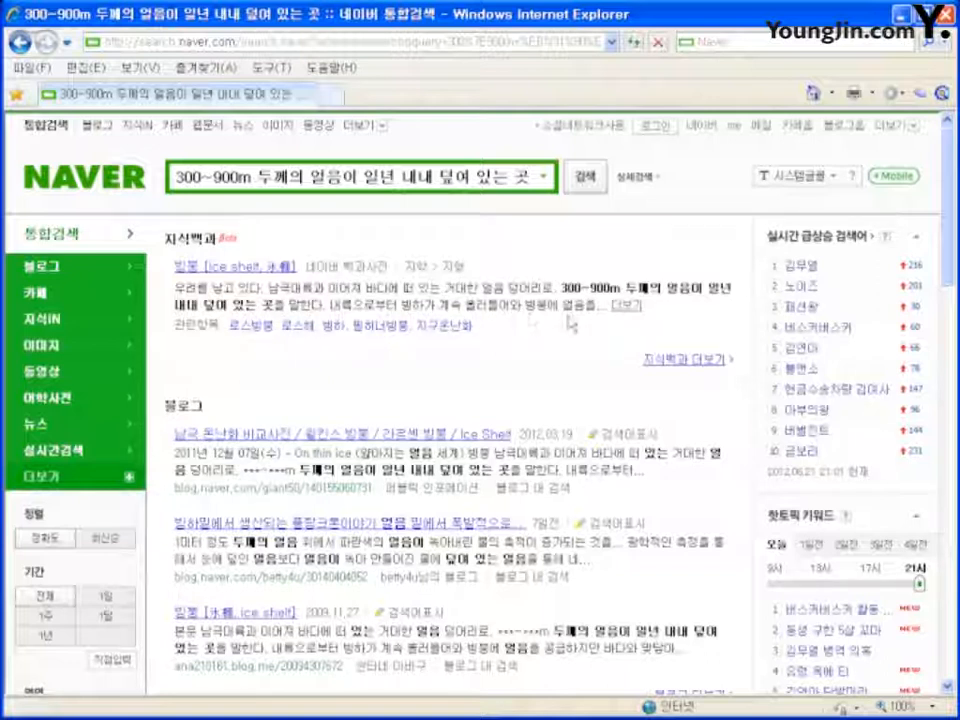
Open the Naver encyclopedia entry for 빙붕 (ice shelf), read its summary and main text, and show the page's full address.
click(272, 268)
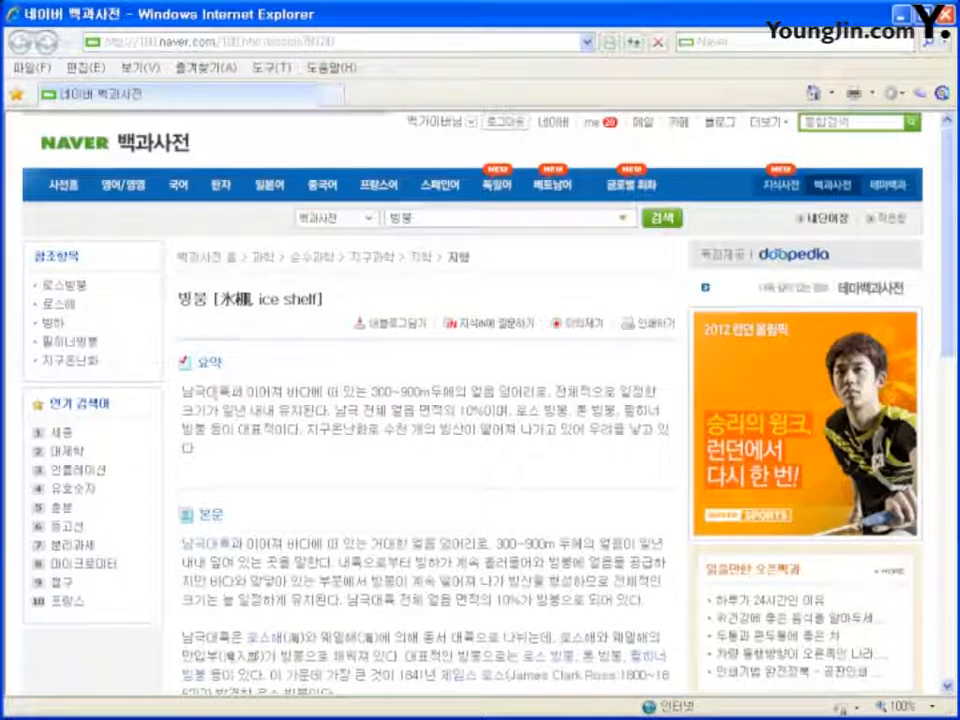
scroll(955, 293, down, 1)
scroll(955, 293, down, 1)
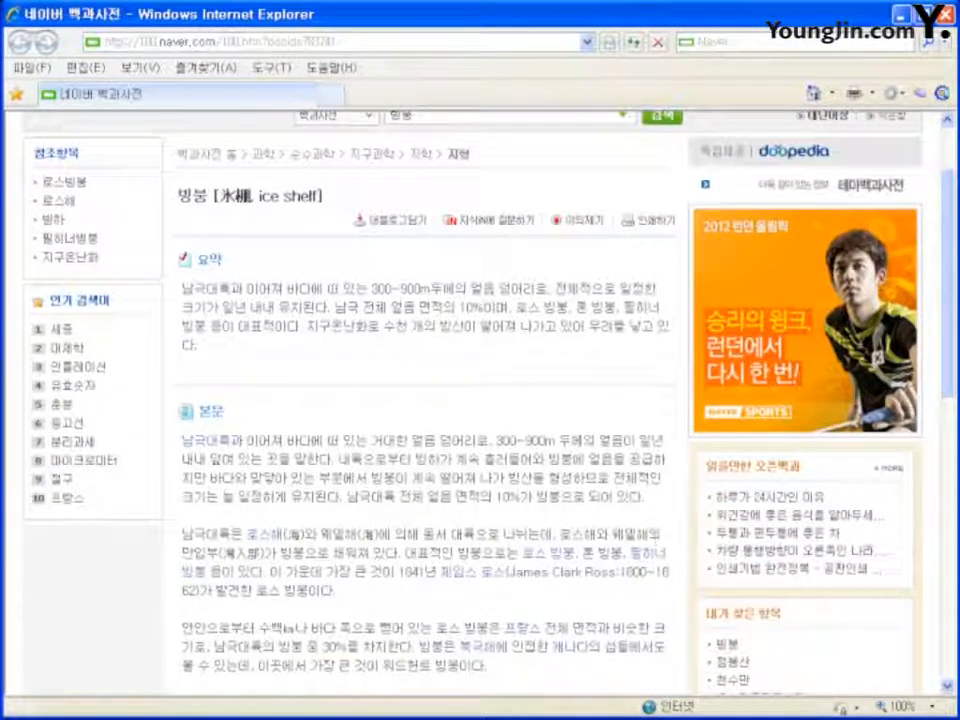
scroll(440, 575, down, 1)
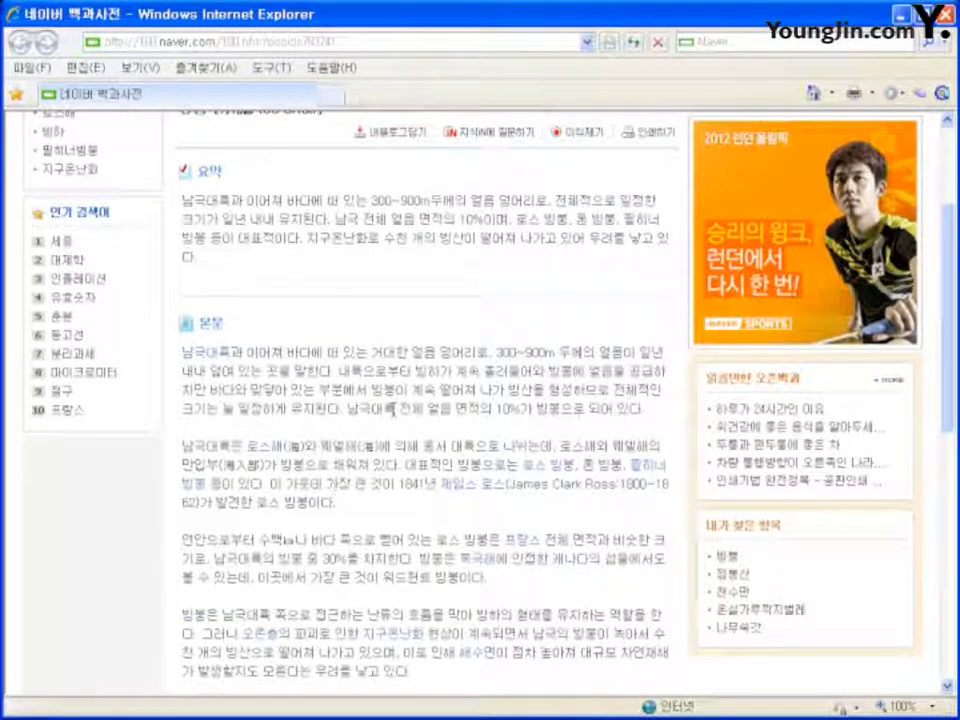
scroll(270, 400, down, 1)
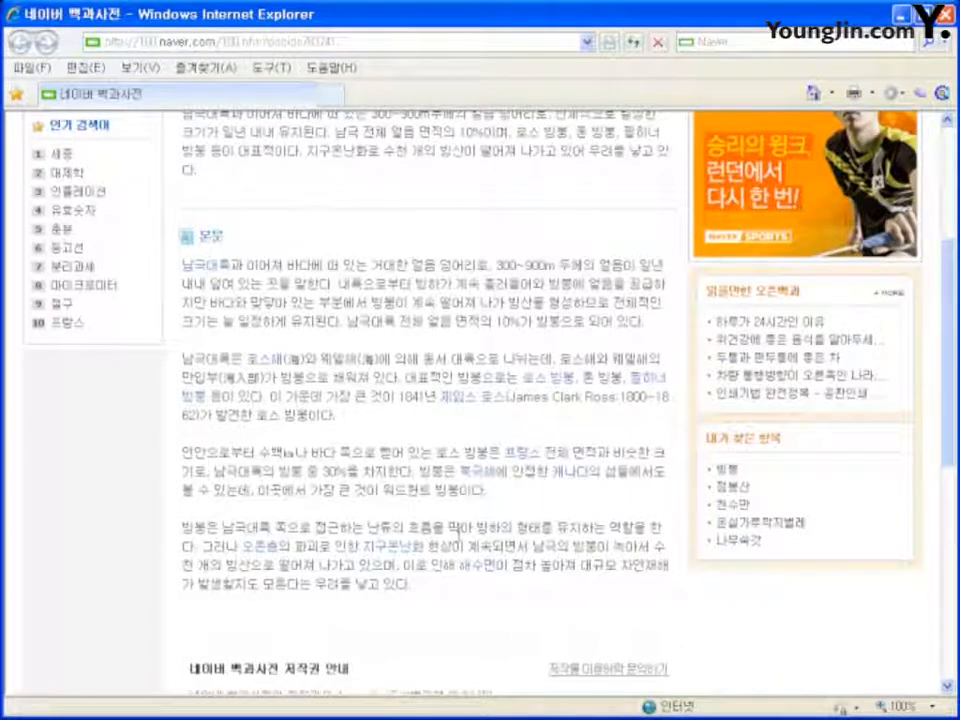
scroll(330, 456, up, 3)
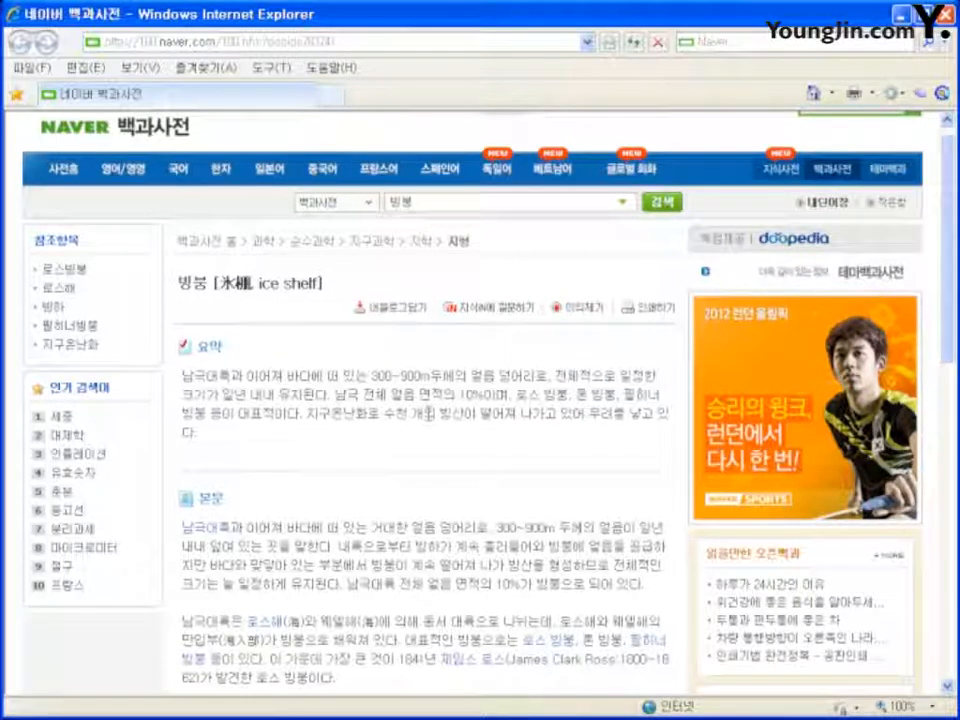
click(305, 43)
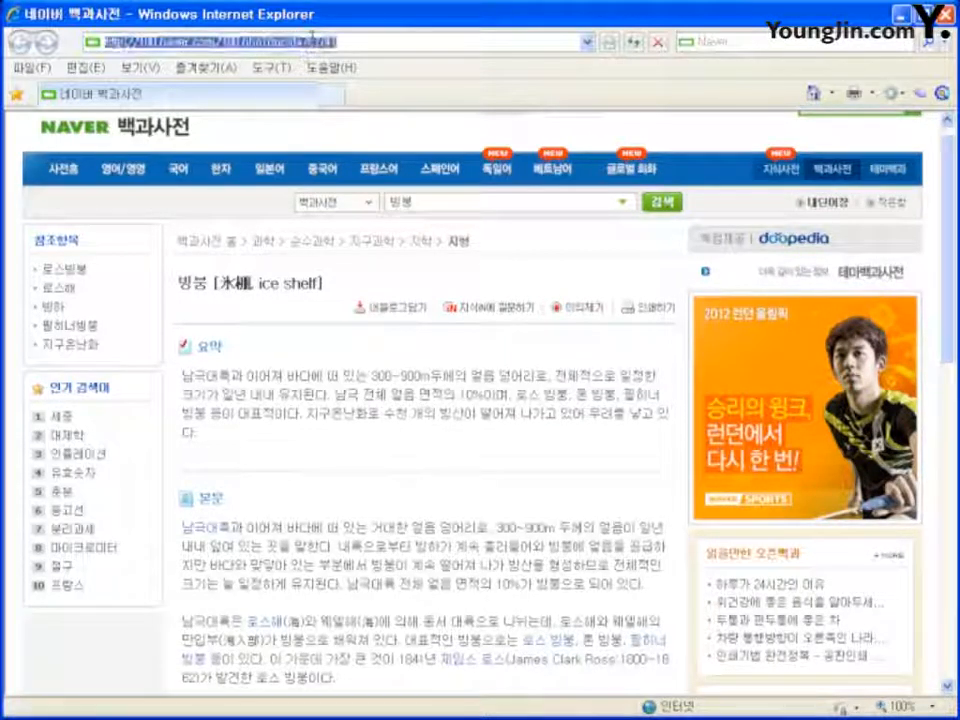
click(341, 43)
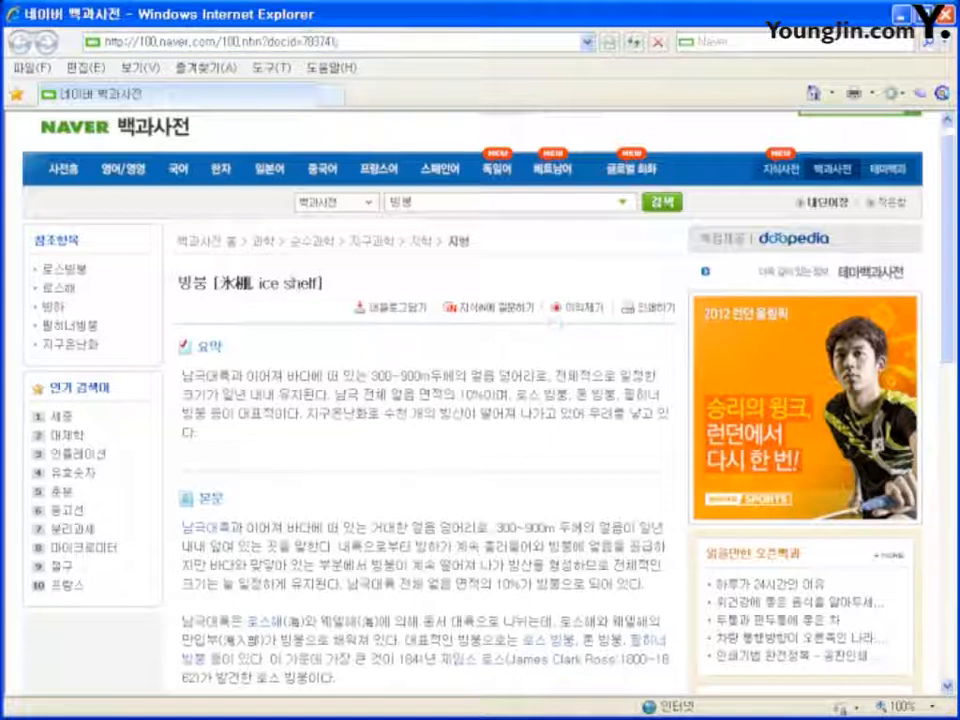
right_click(446, 370)
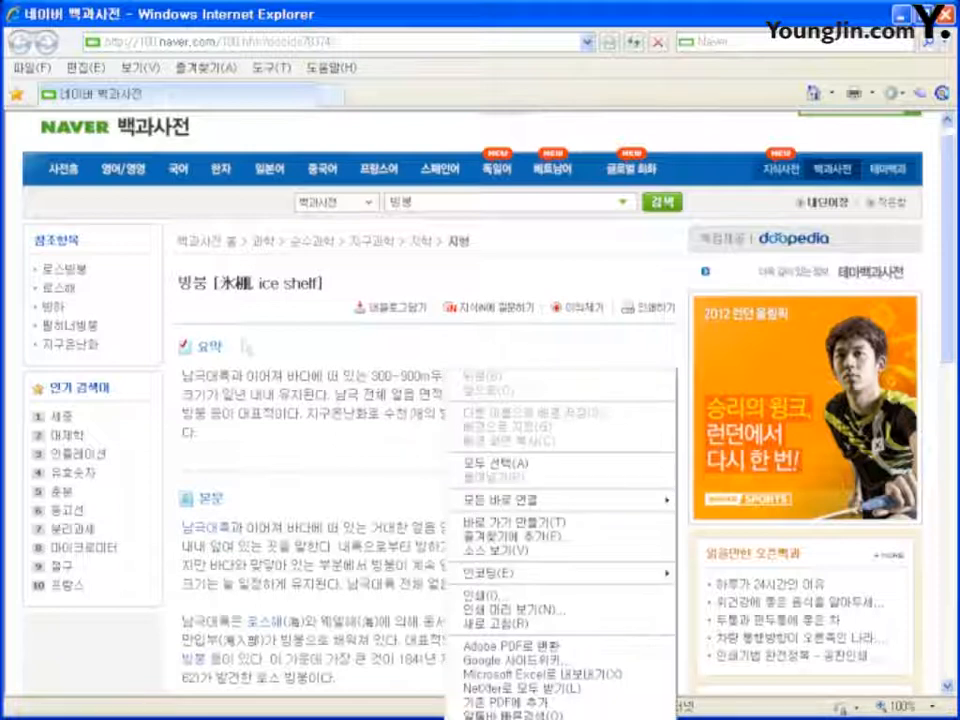
click(362, 432)
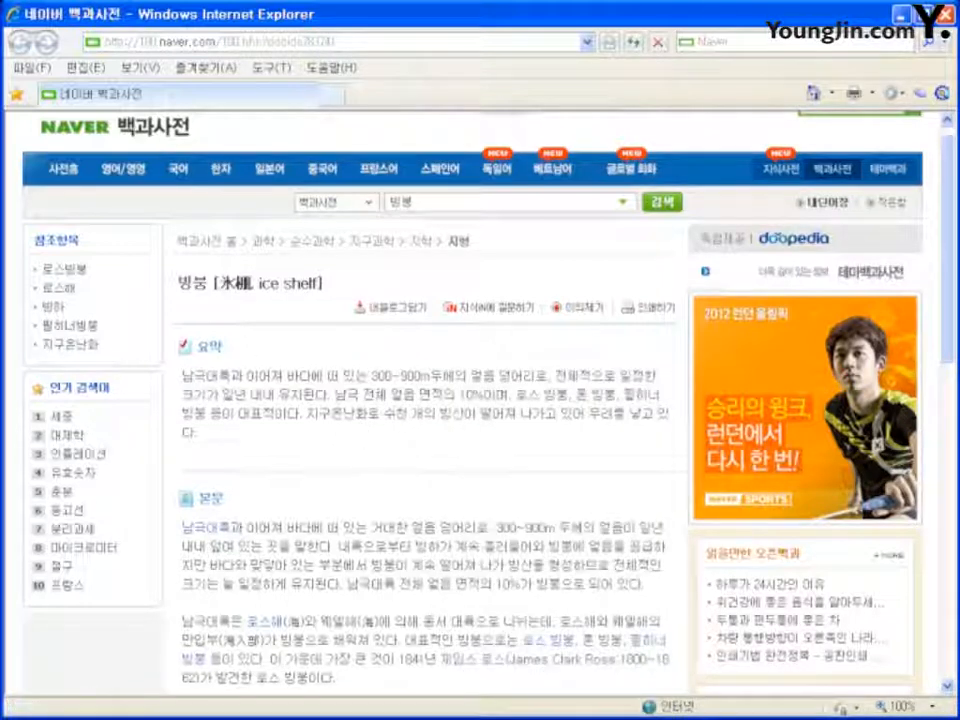
right_click(369, 425)
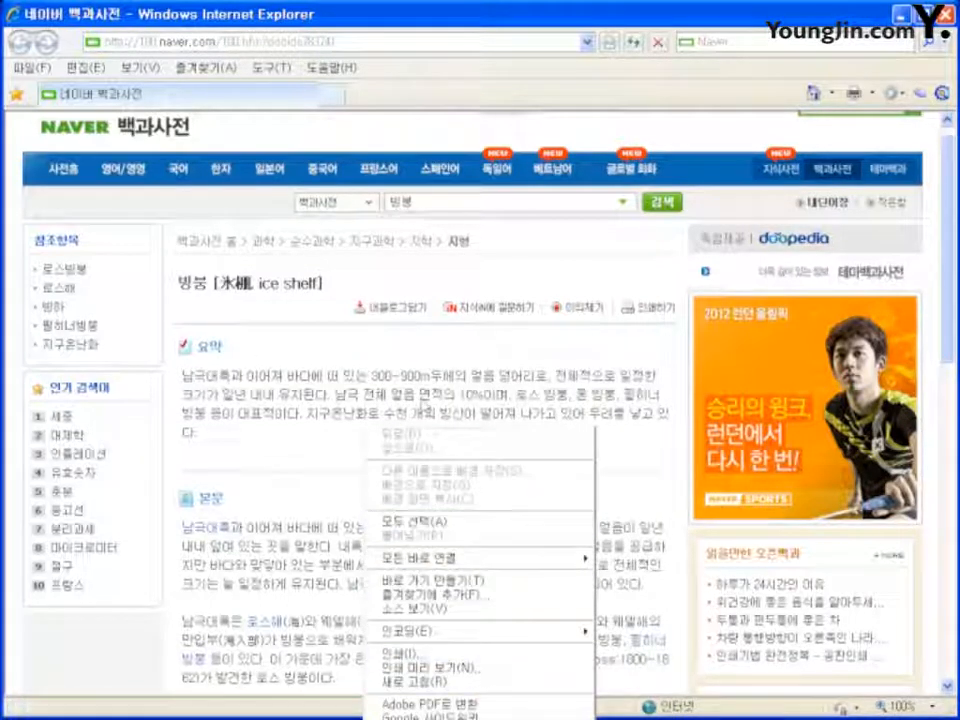
scroll(637, 255, down, 5)
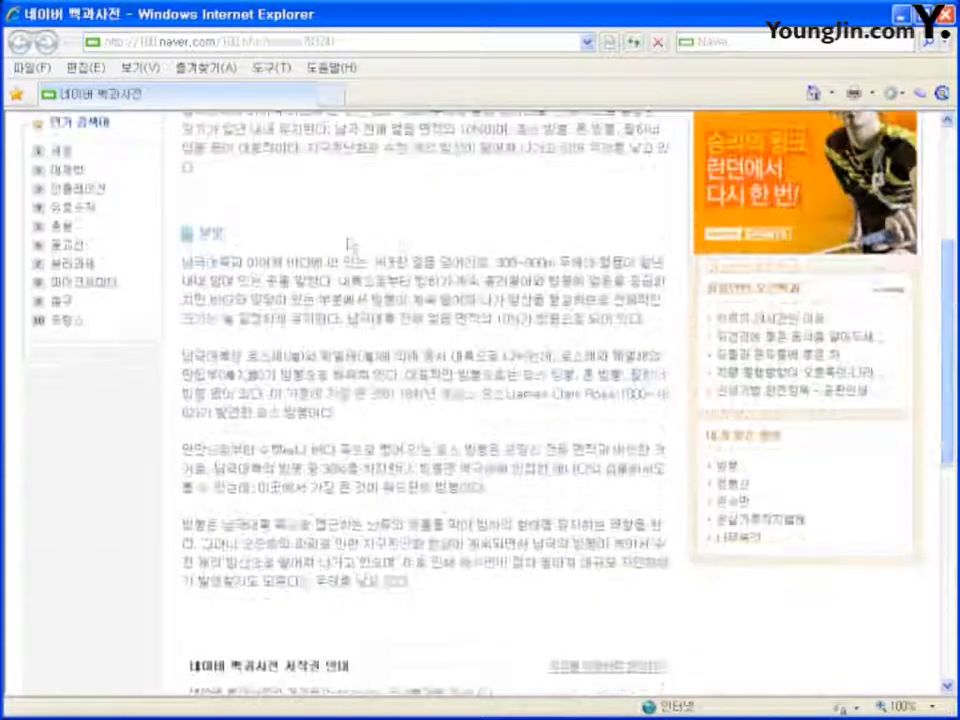
Open the 빙붕 encyclopedia page's properties, copy its URL from there, and close the properties.
right_click(428, 254)
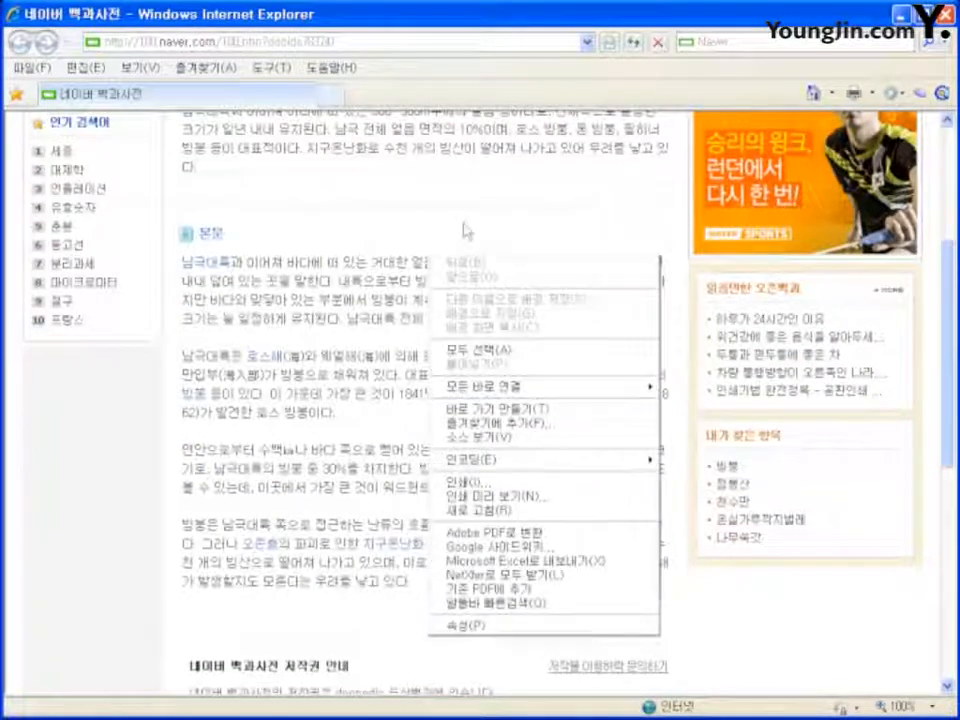
click(470, 625)
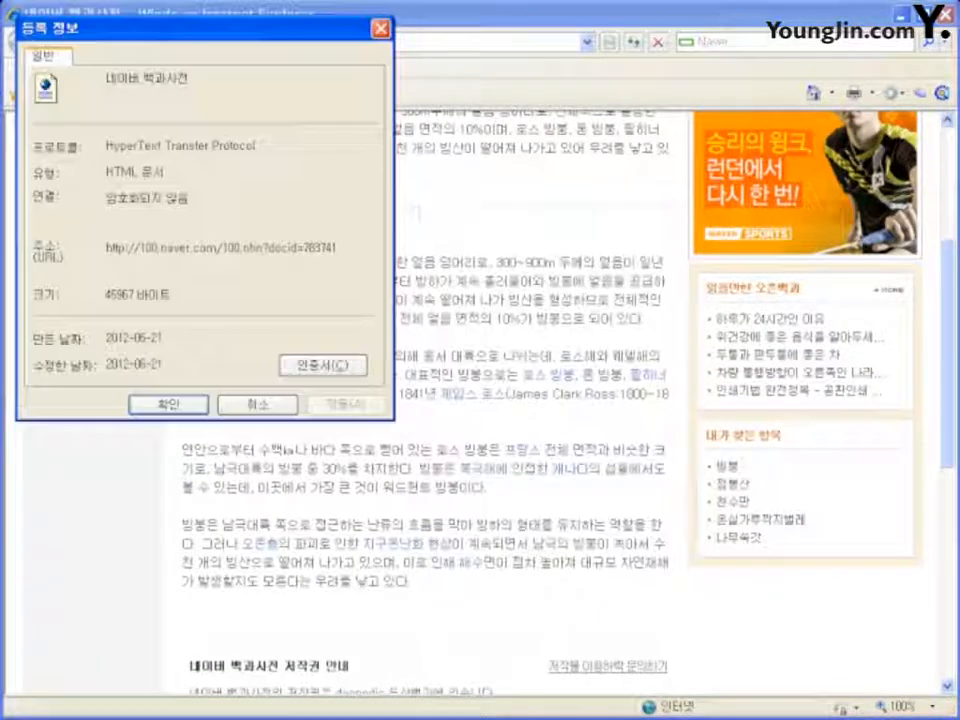
drag(253, 39, 515, 75)
drag(366, 283, 600, 284)
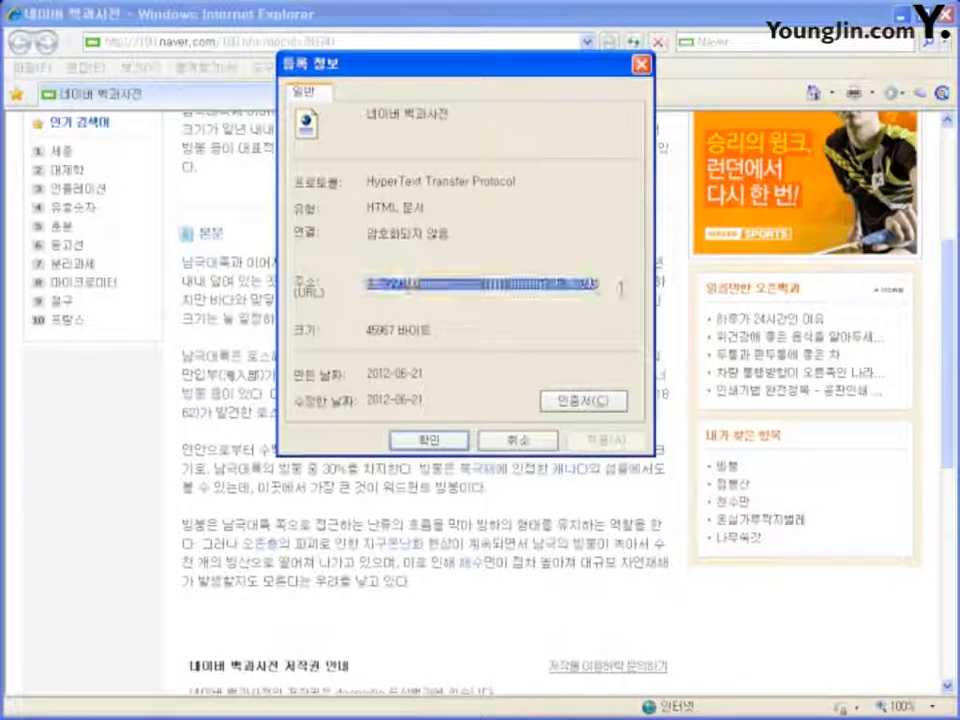
right_click(476, 289)
click(522, 334)
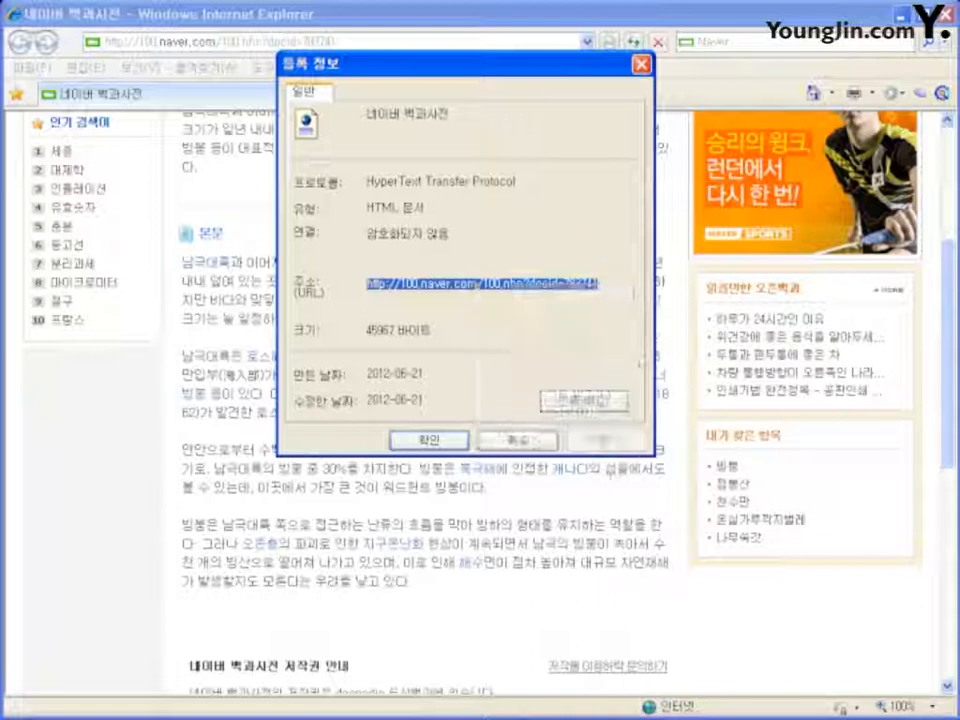
click(541, 441)
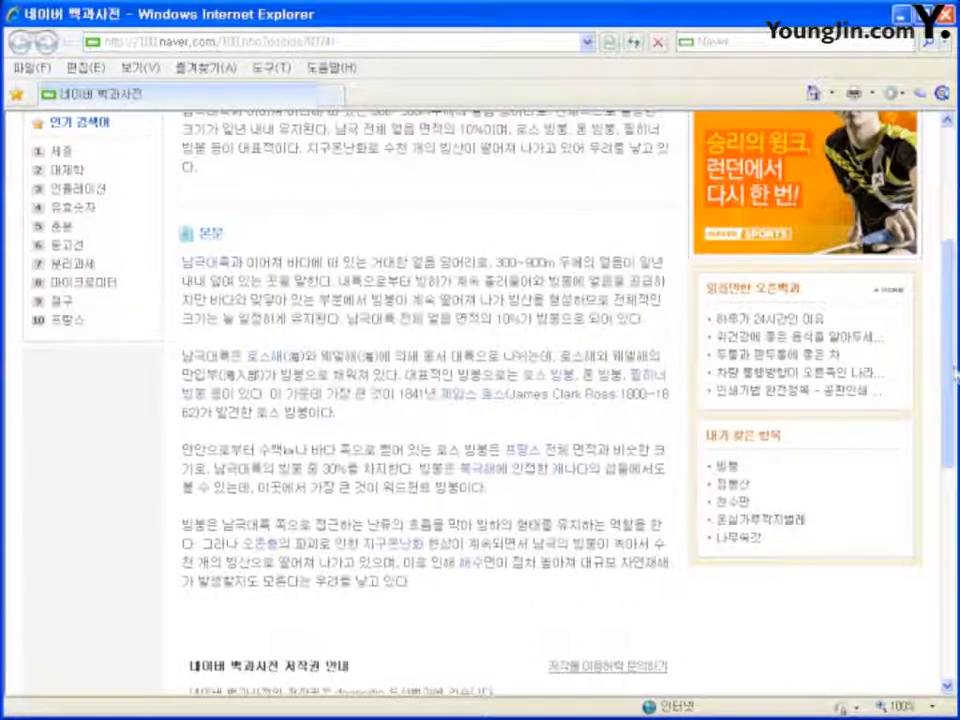
Copy the 빙붕 page's full address from the address bar and bring the entry's title and summary into view.
scroll(935, 400, up, 1)
click(286, 36)
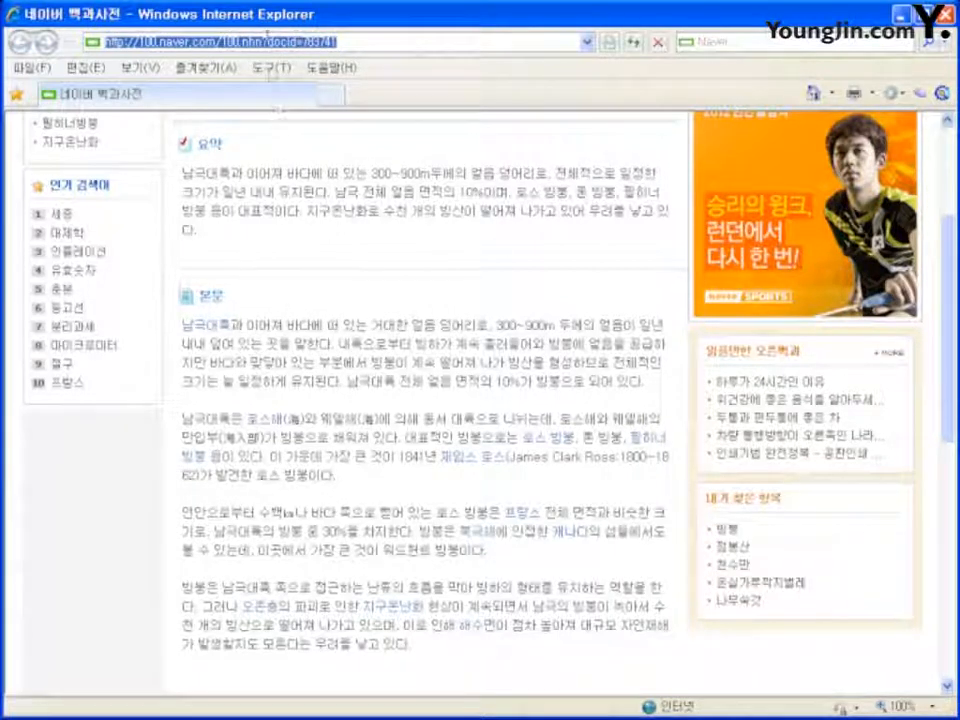
right_click(268, 41)
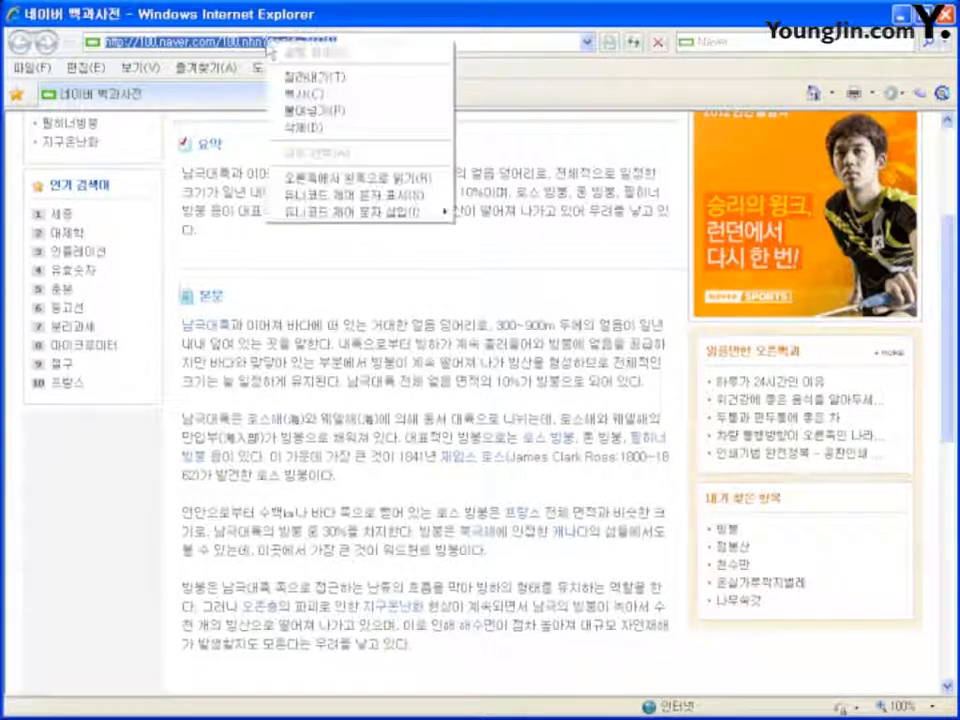
click(311, 92)
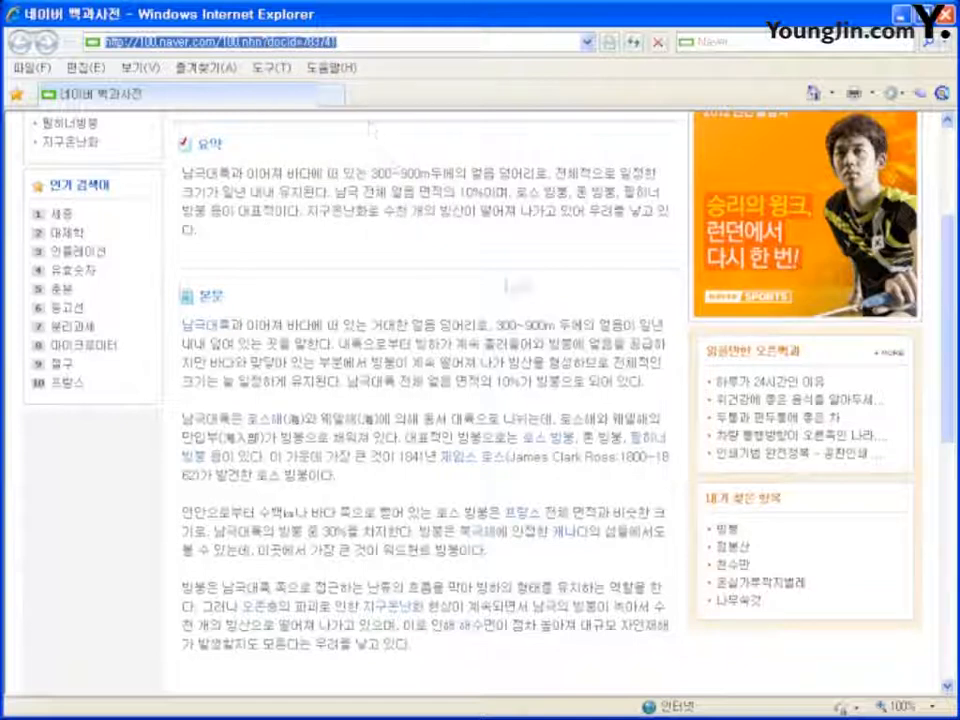
scroll(957, 352, up, 2)
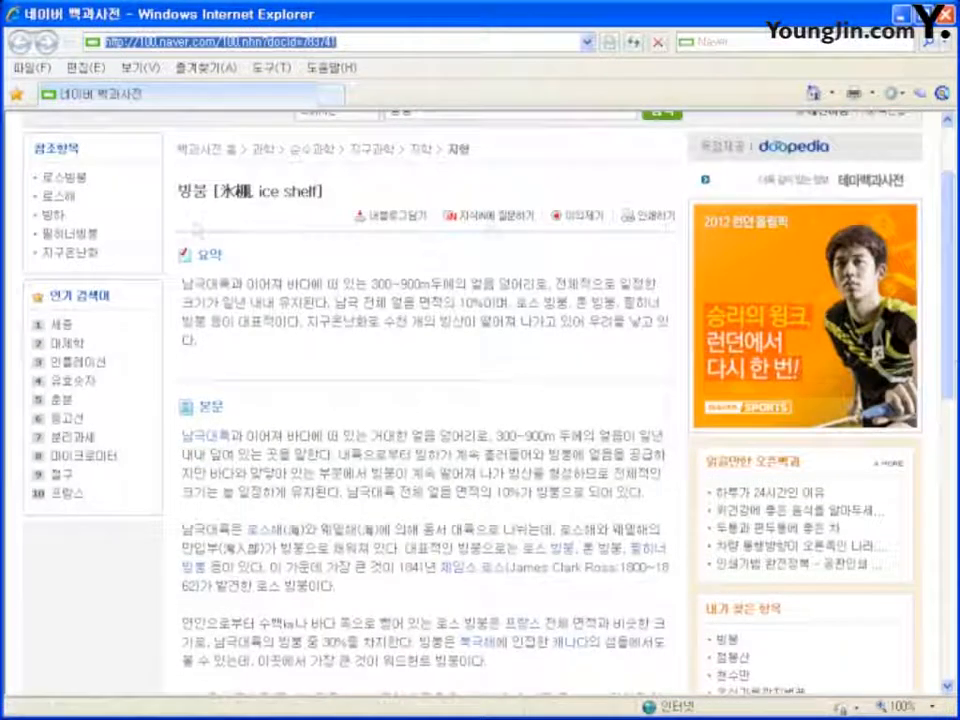
drag(950, 306, 951, 312)
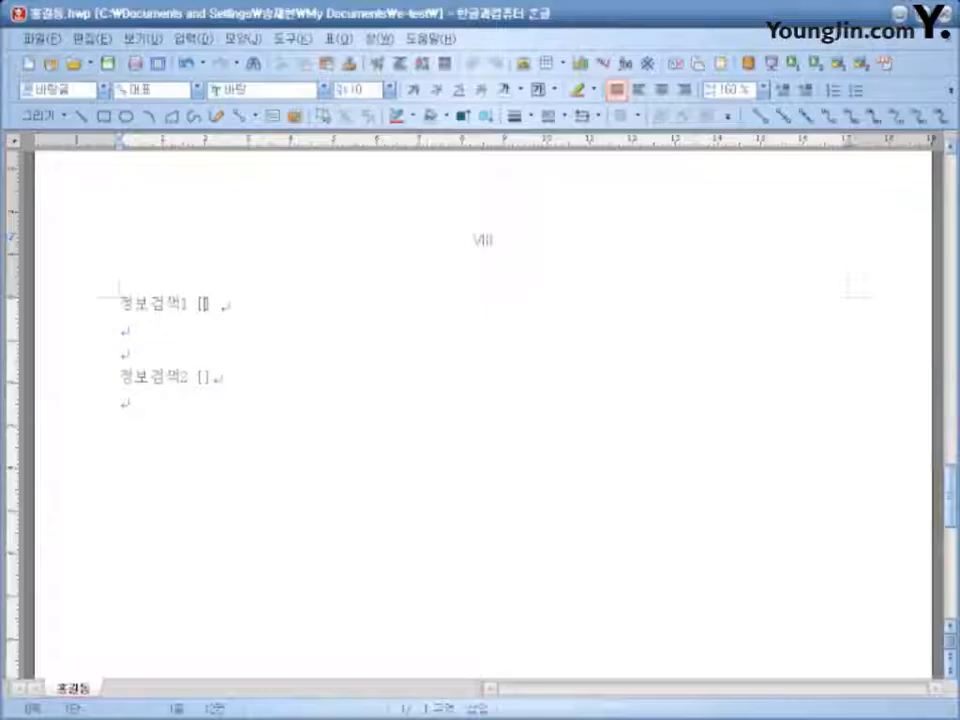
text(벙붕)
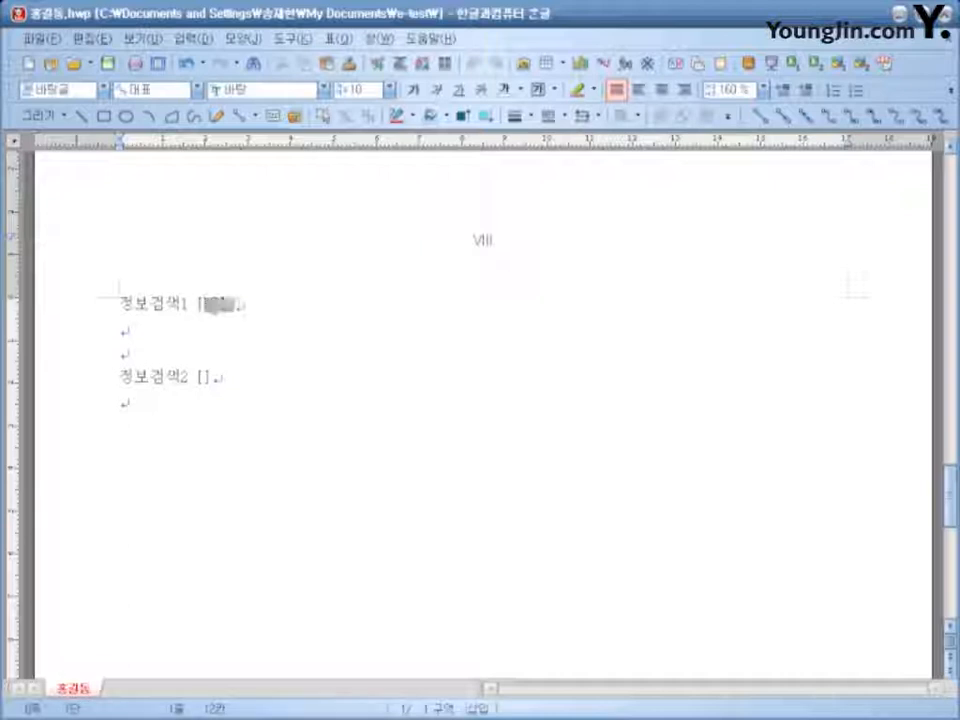
key(End)
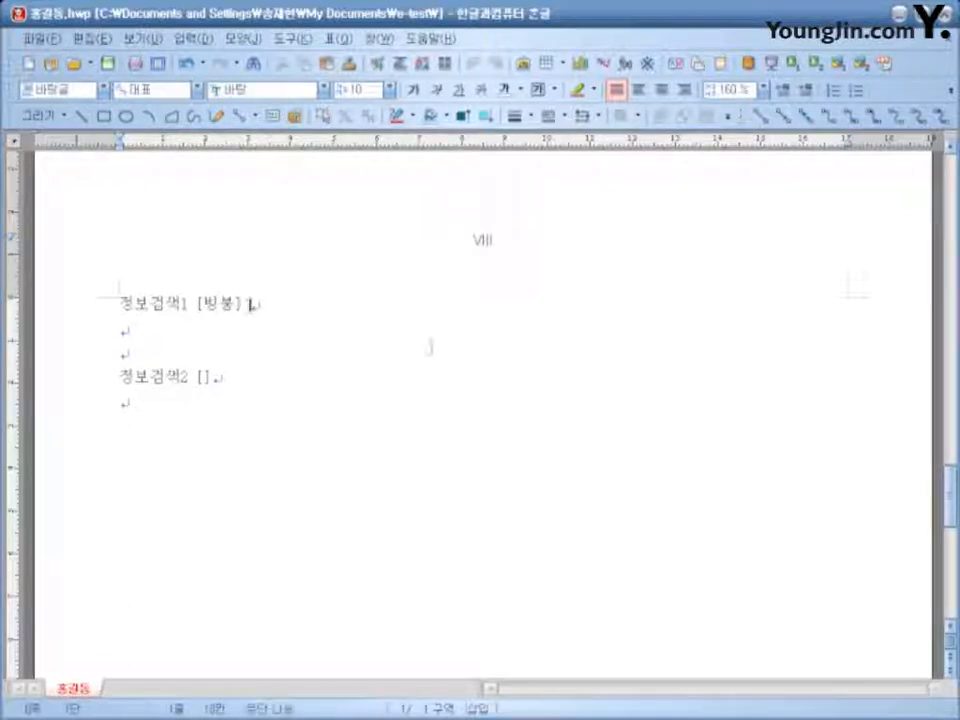
key(ctrl+v)
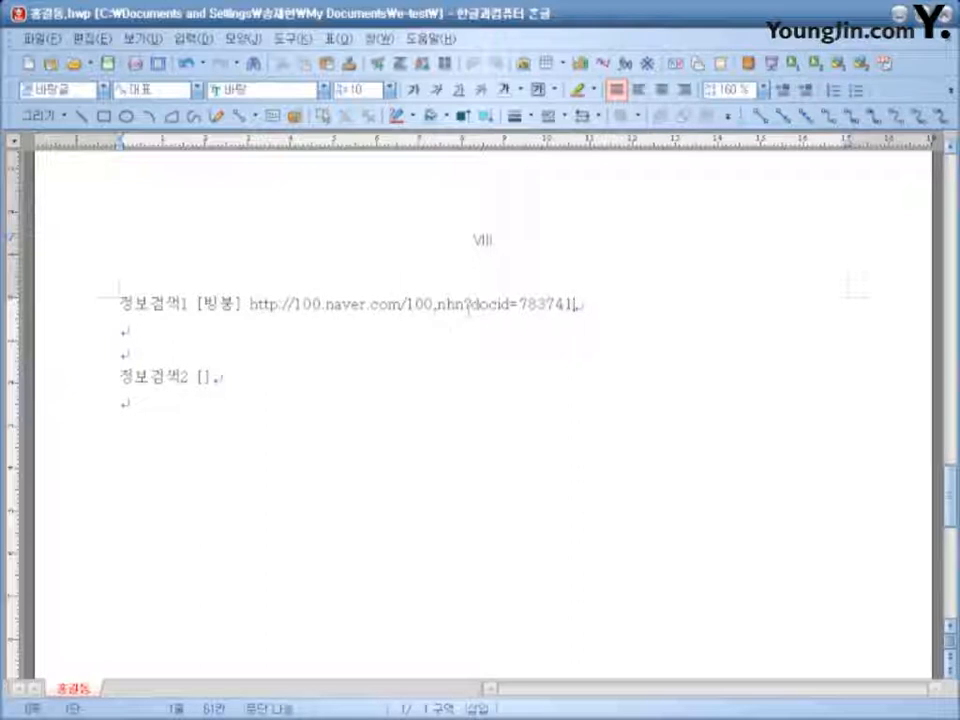
Save the document and paste a capture of the Internet Explorer window with the 빙붕 entry on the blank line below 정보검색1.
click(220, 330)
key(alt+Tab)
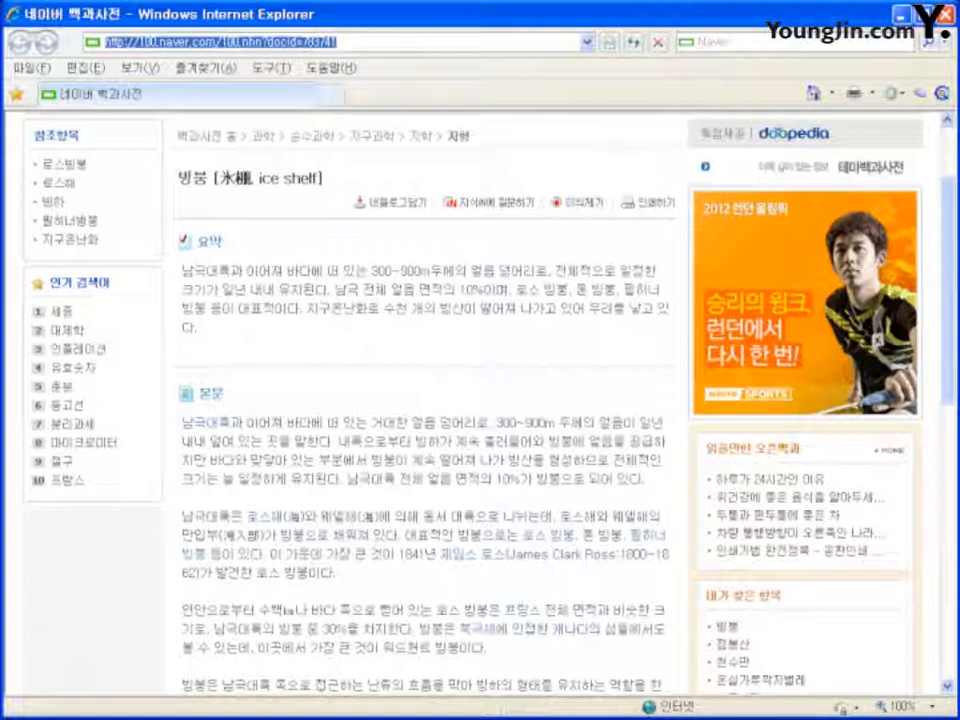
key(alt+Tab)
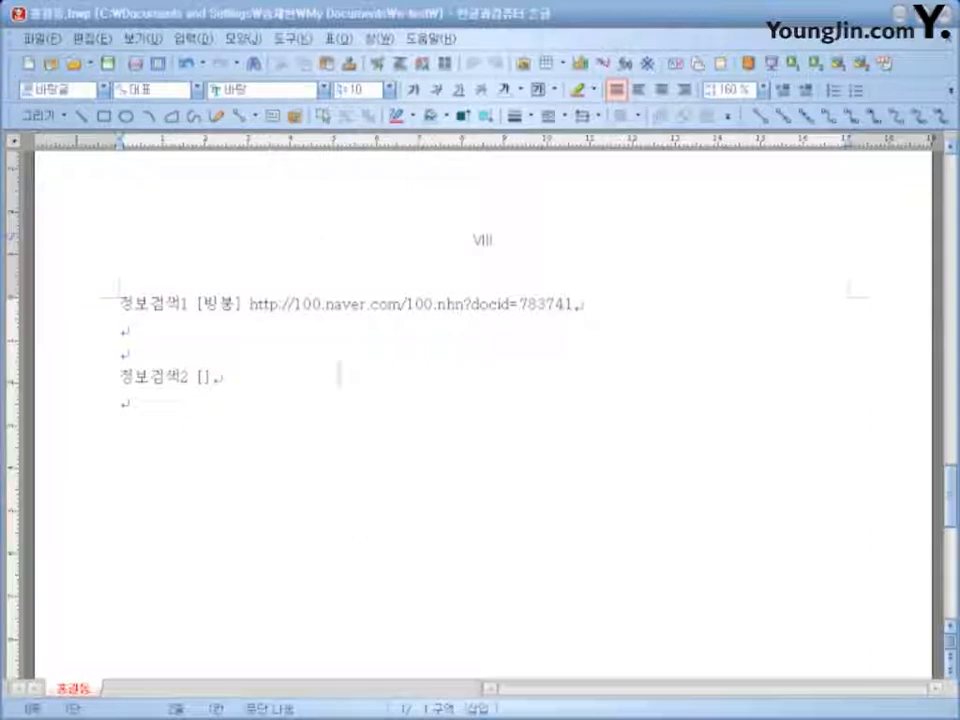
click(124, 300)
click(138, 325)
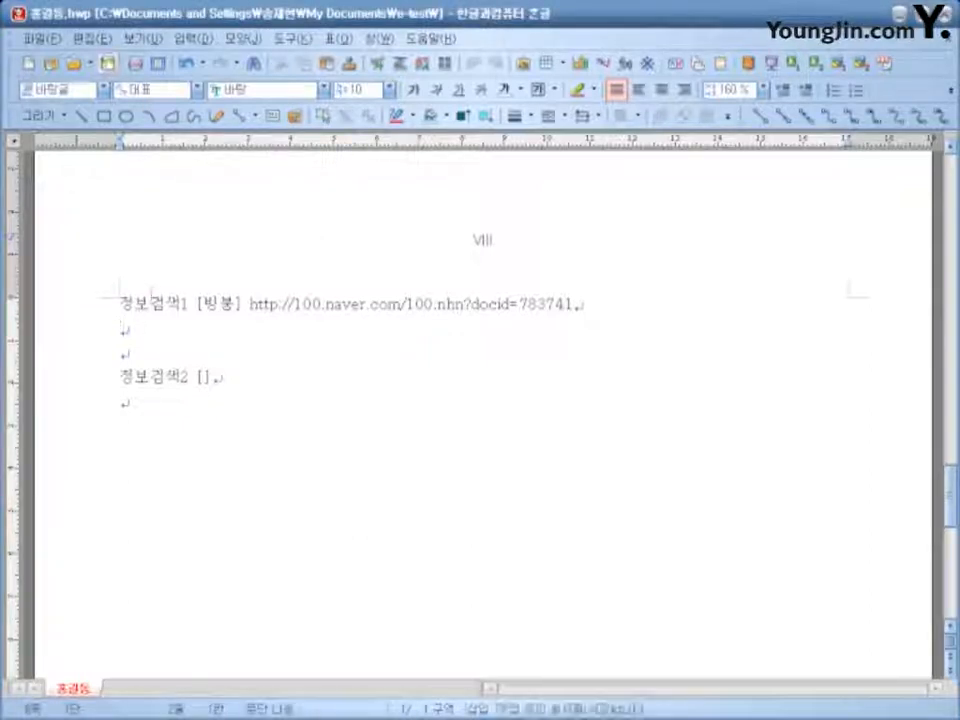
click(108, 63)
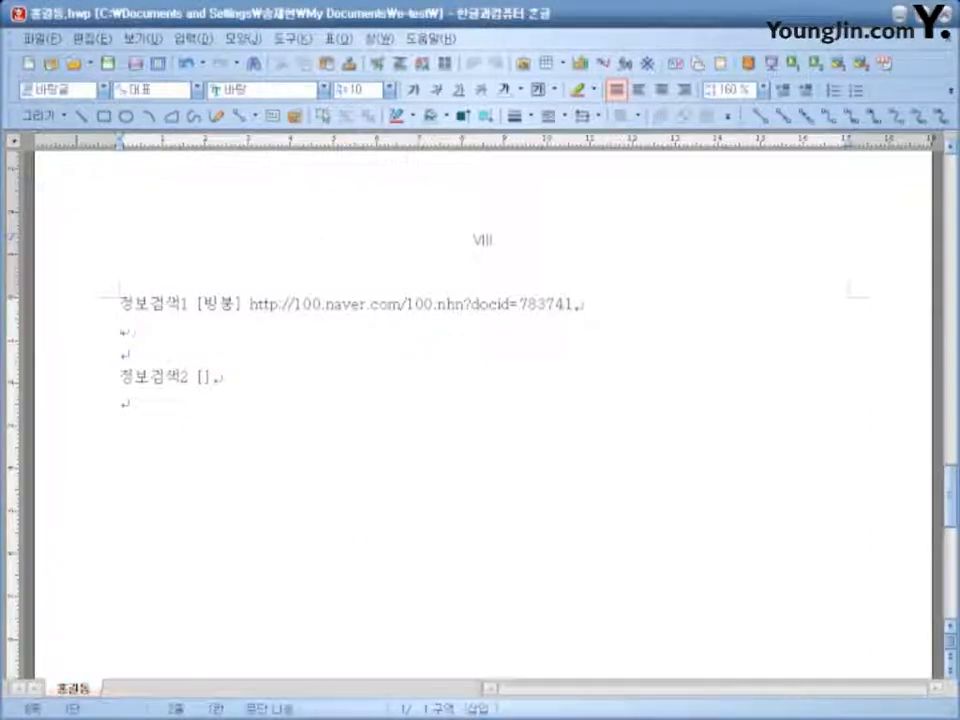
key(ctrl+v)
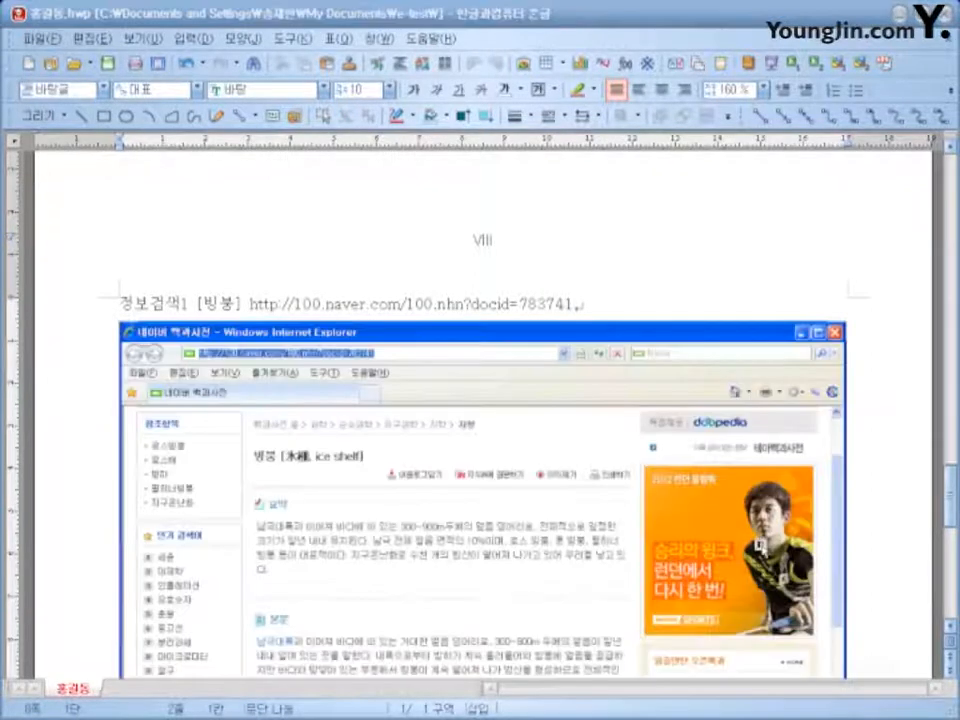
Check the pasted browser capture and set it to sit inline in the text like a character.
drag(951, 507, 952, 531)
scroll(428, 540, down, 1)
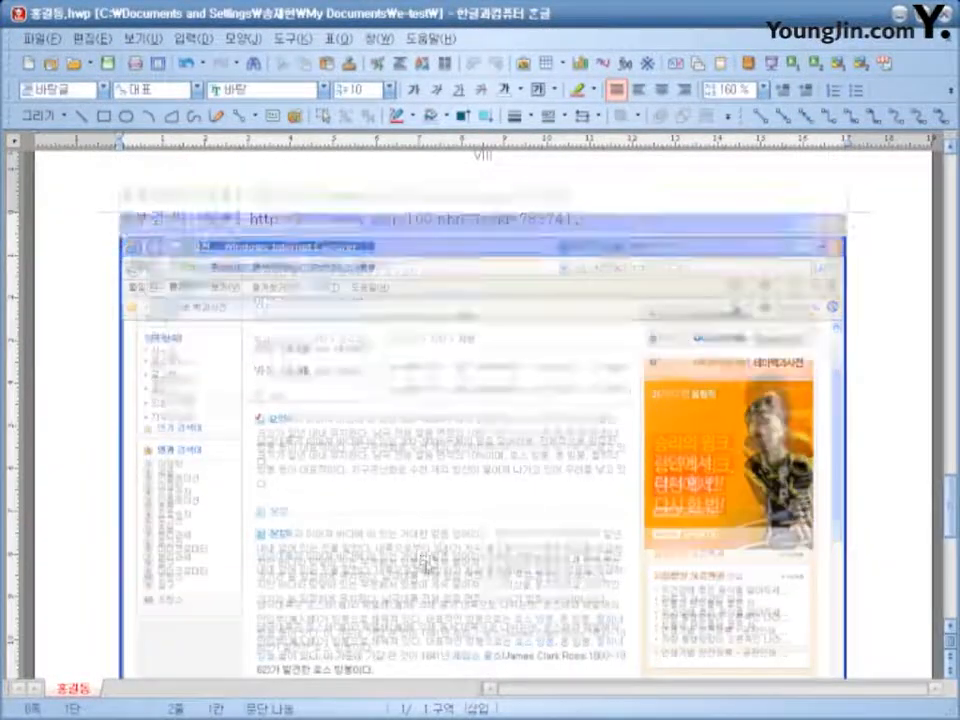
scroll(549, 518, down, 4)
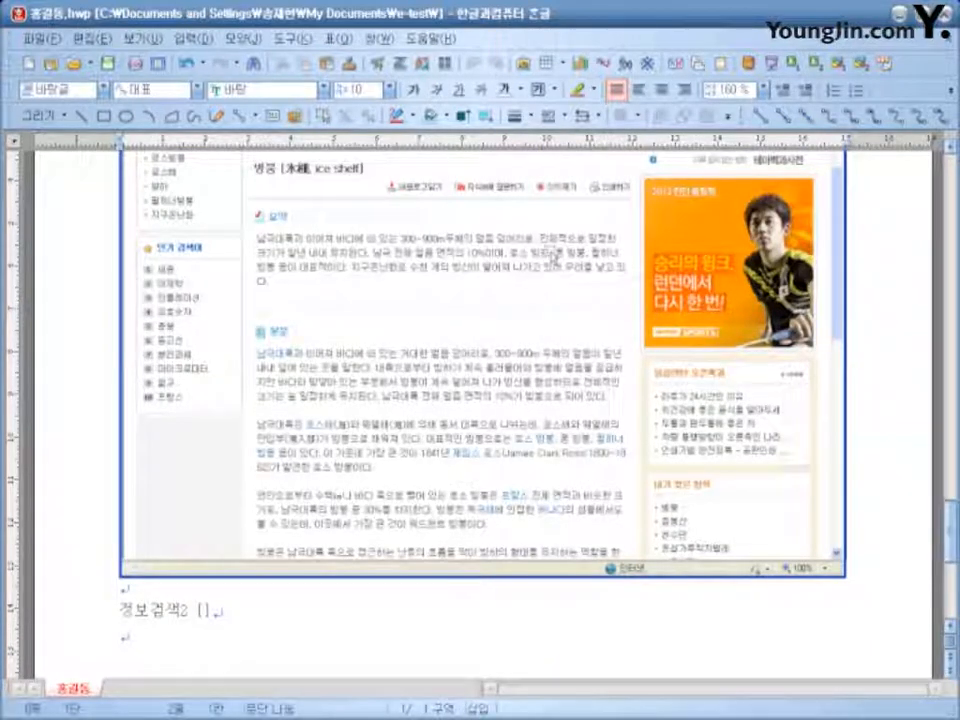
scroll(389, 520, up, 5)
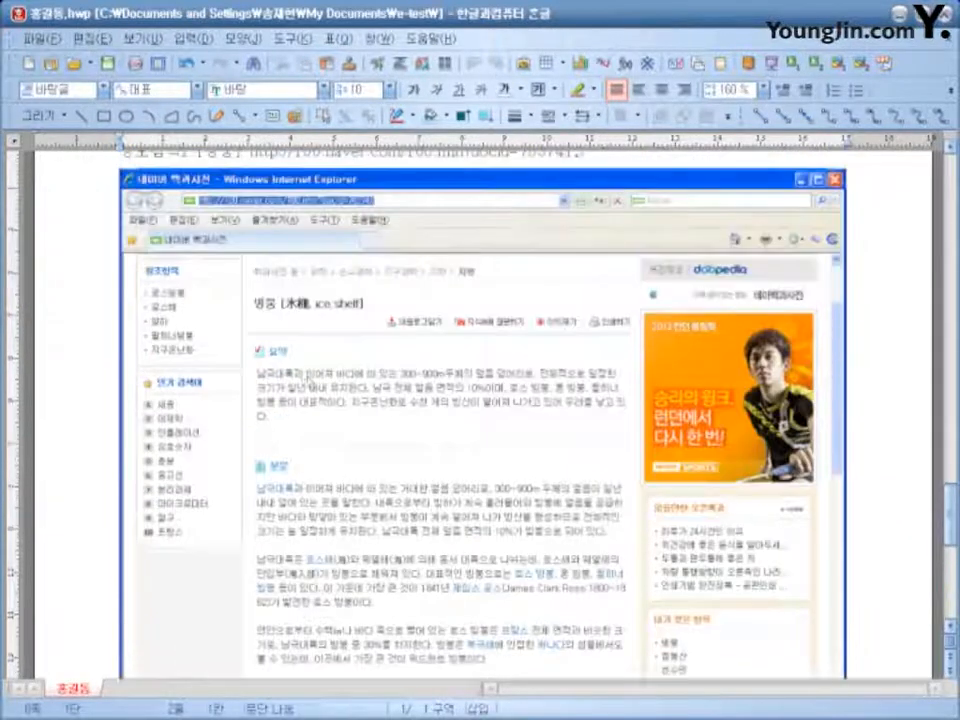
double_click(320, 340)
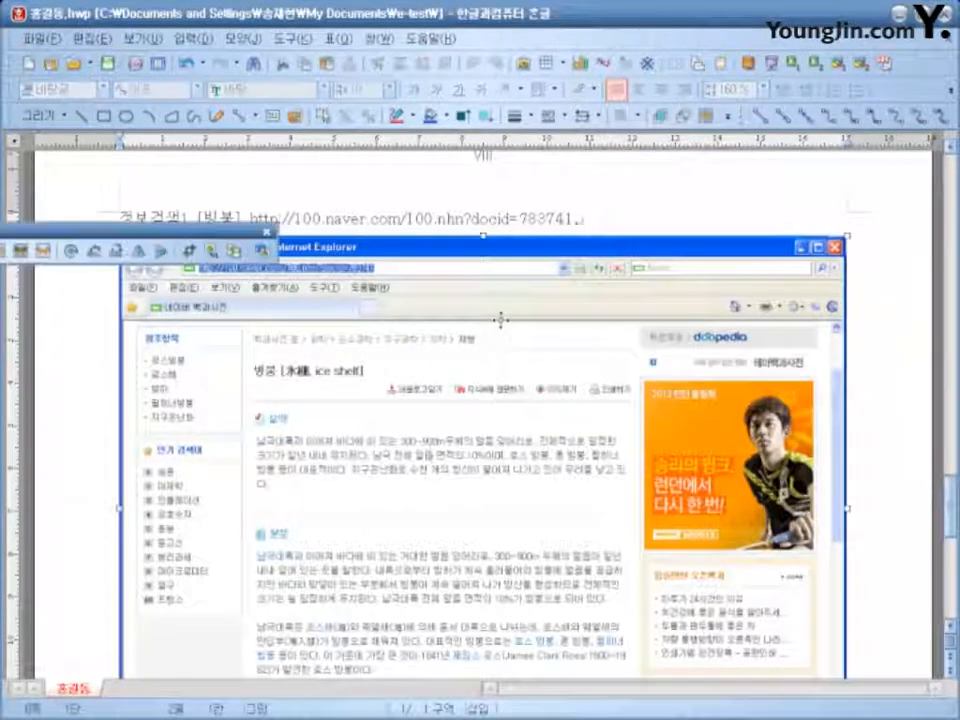
click(253, 285)
click(702, 173)
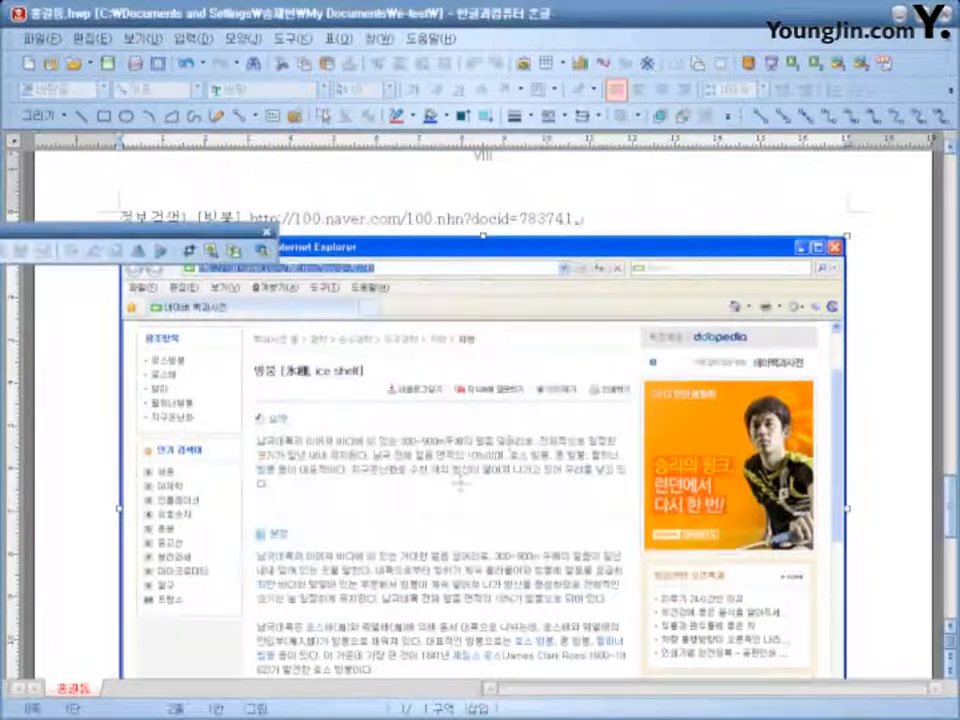
Close the floating picture toolbar and place the cursor at the end of the 정보검색2 line.
scroll(492, 451, down, 8)
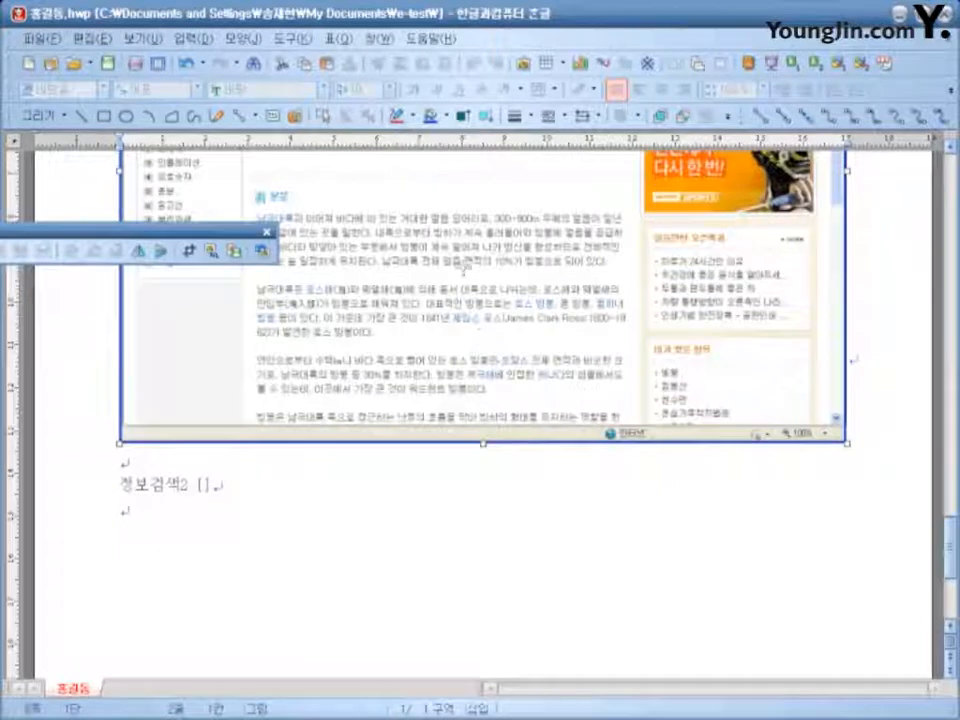
drag(250, 232, 782, 331)
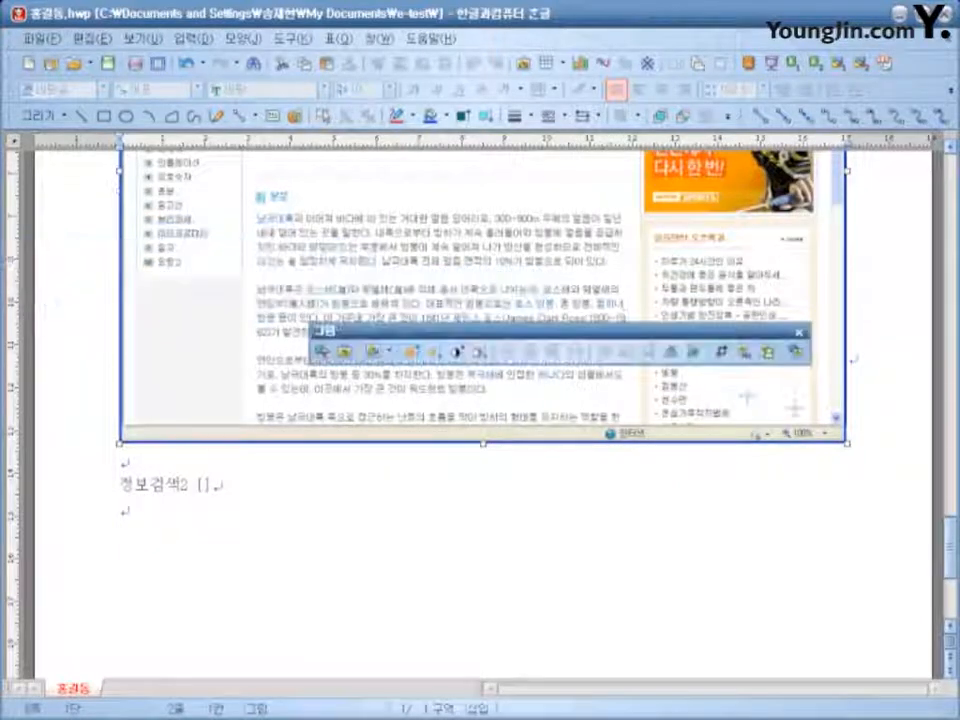
click(800, 333)
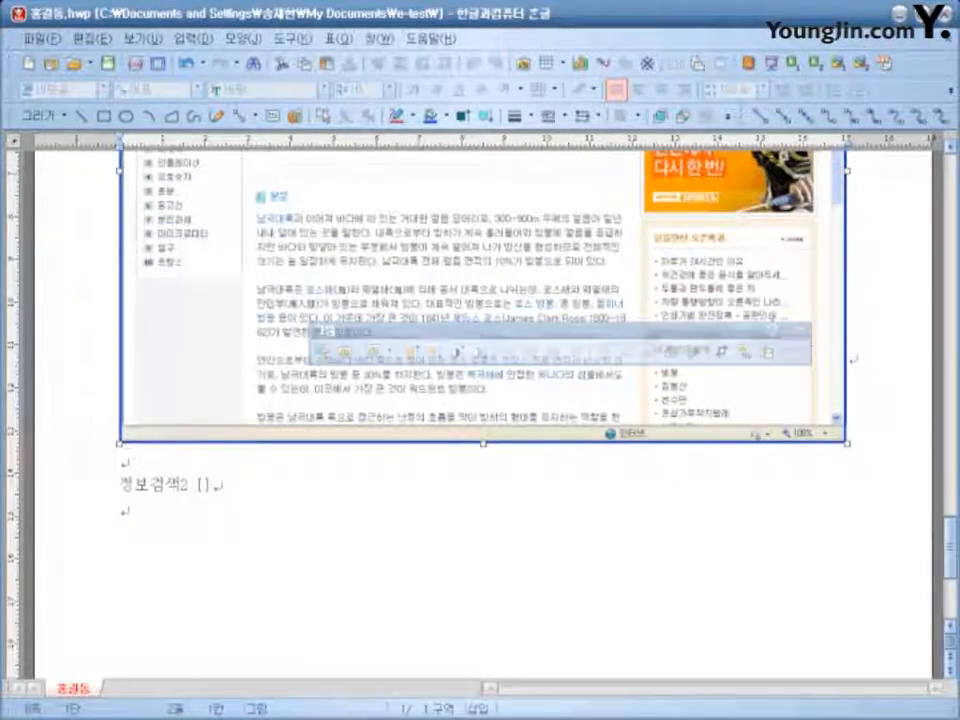
click(213, 486)
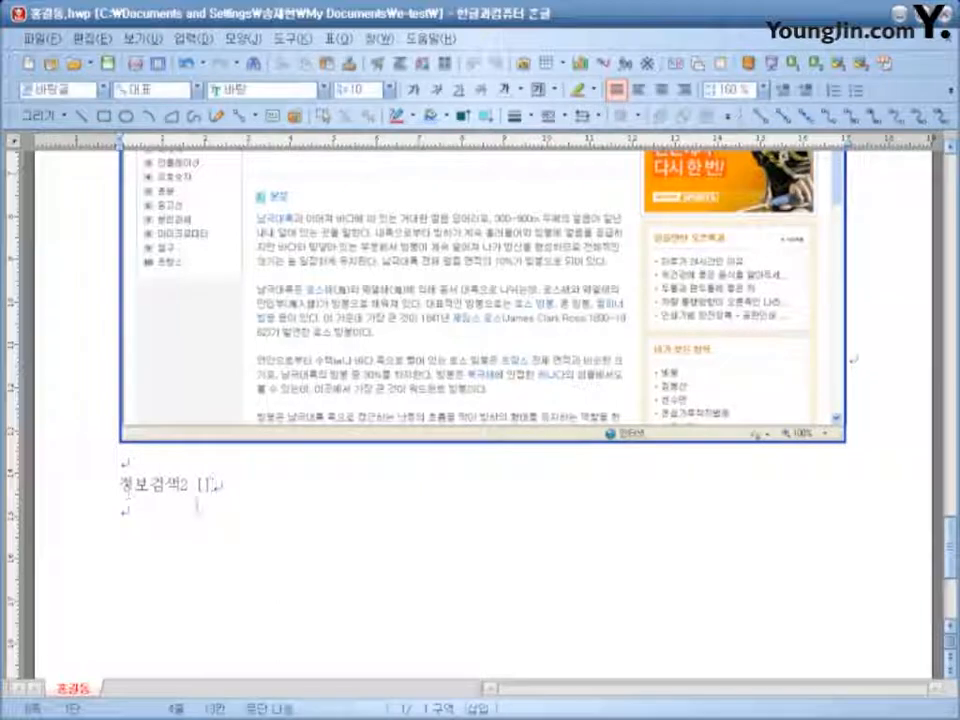
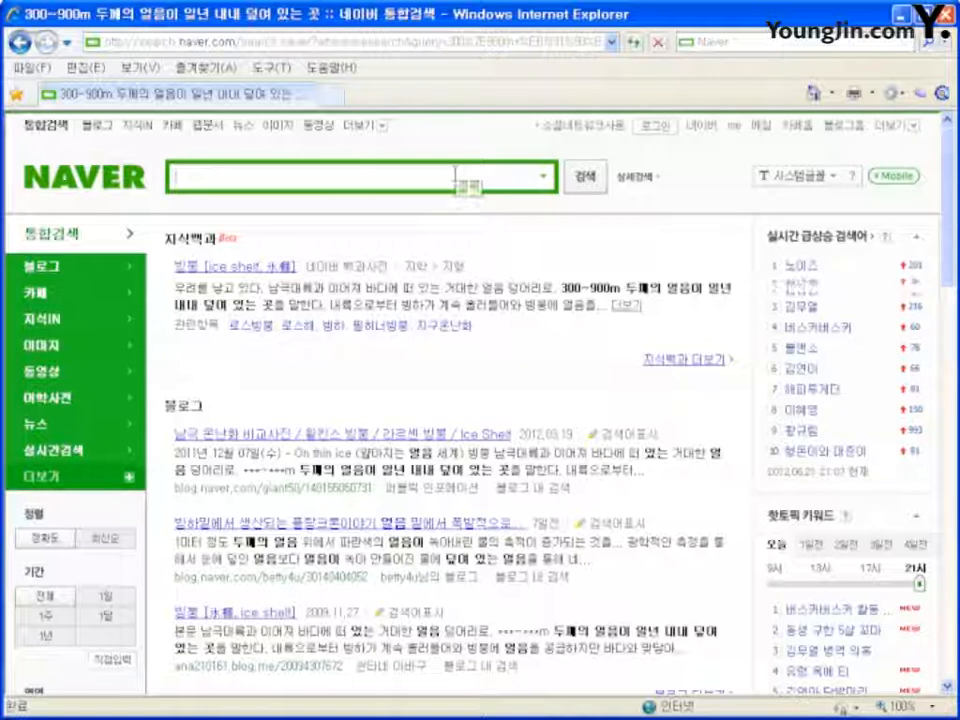
In Internet Explorer, search Naver for 시빅 트러스트 and open the Naver encyclopedia entry for 시빅트러스트 [Civic Trust].
text(시빅 트리스트)
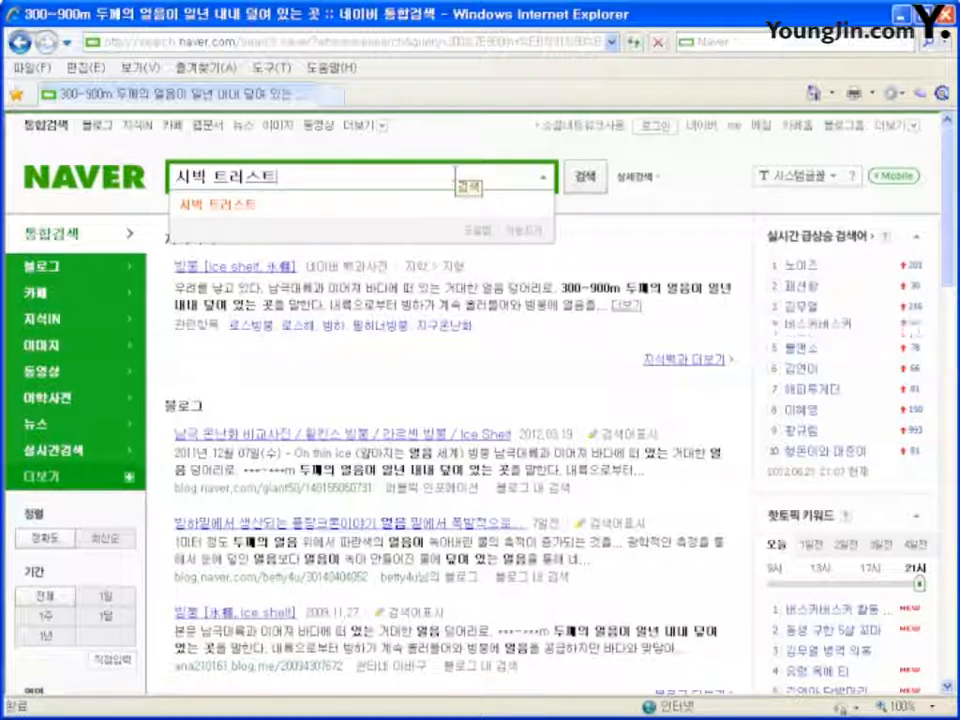
click(590, 178)
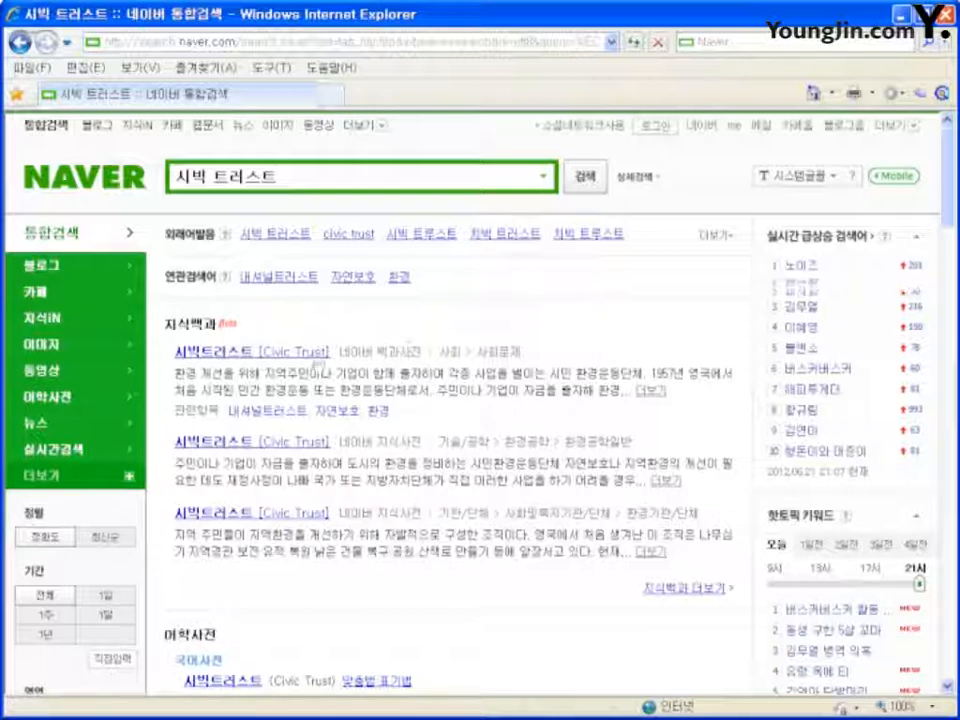
click(315, 353)
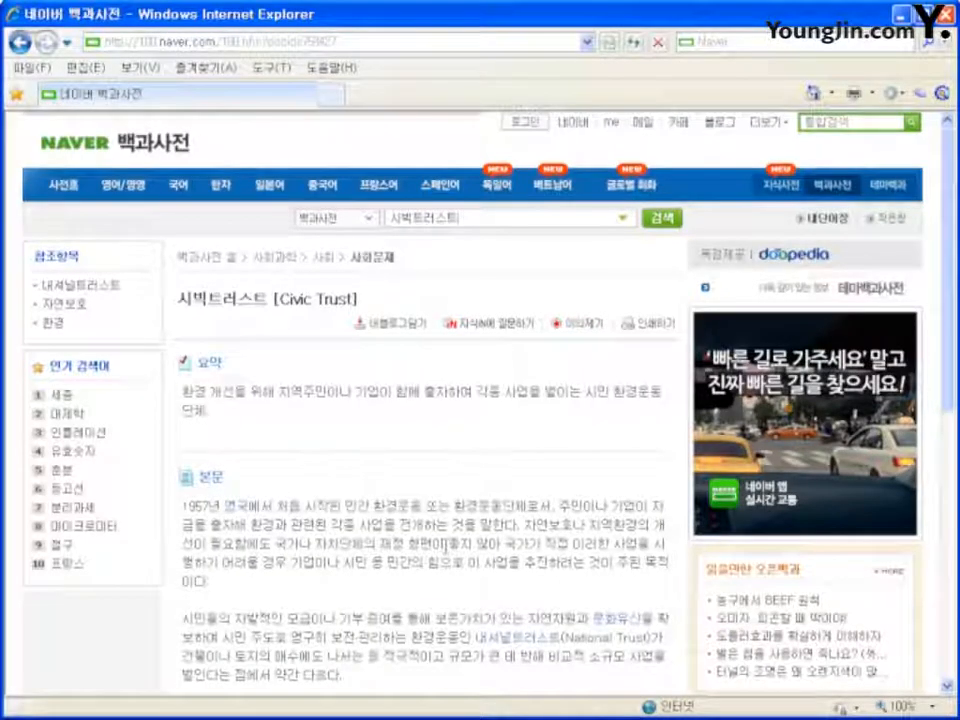
Read the 시빅트러스트 [Civic Trust] entry for its country of origin and copy the page's web address.
scroll(258, 350, down, 3)
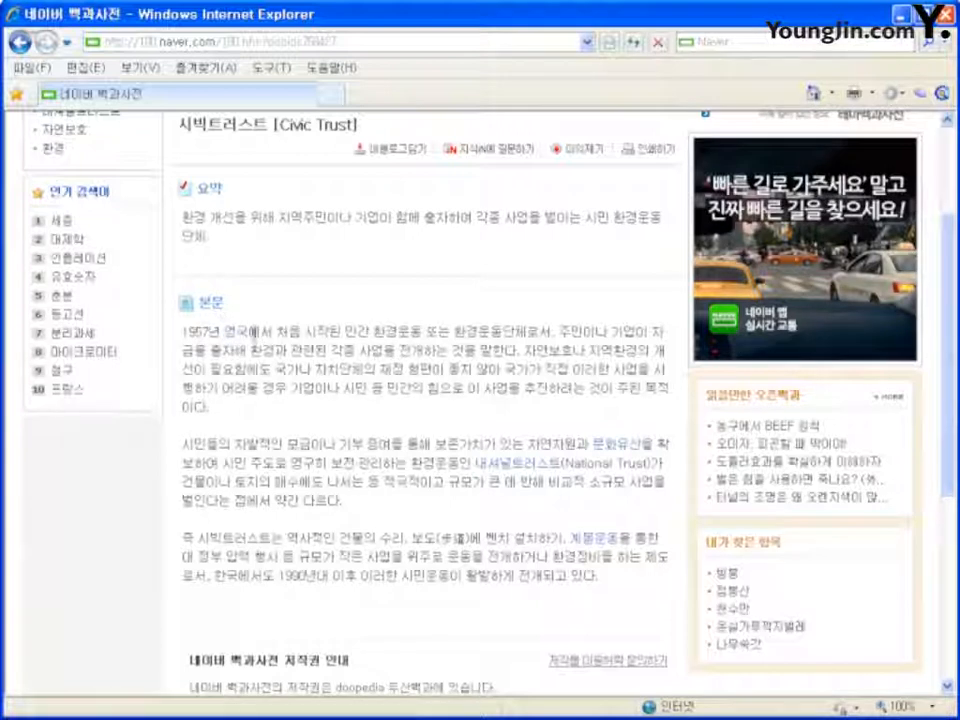
scroll(400, 440, up, 3)
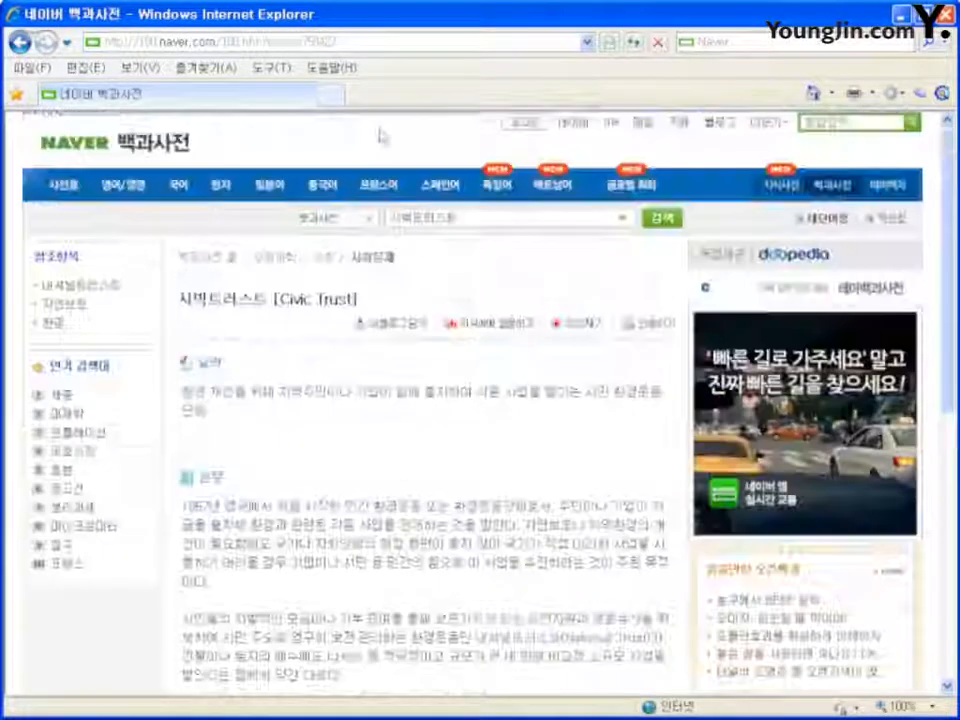
click(335, 42)
right_click(258, 44)
click(368, 94)
In the Hangul document, enter 영국 as the 정보검색2 answer, paste the copied page address after it and add a new line.
scroll(420, 400, down, 3)
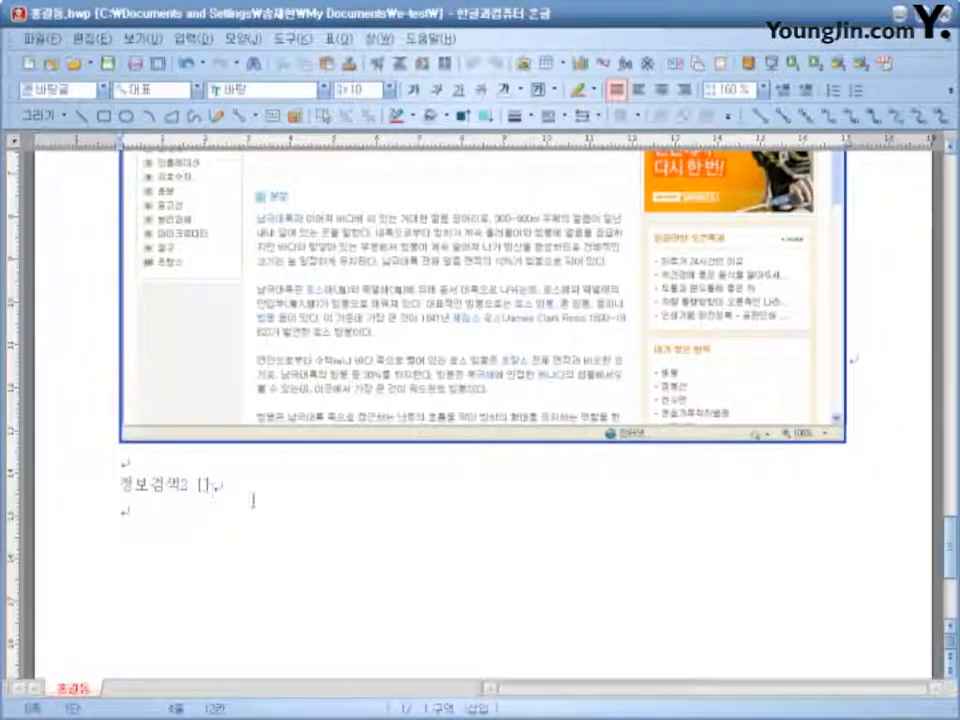
text(영국])
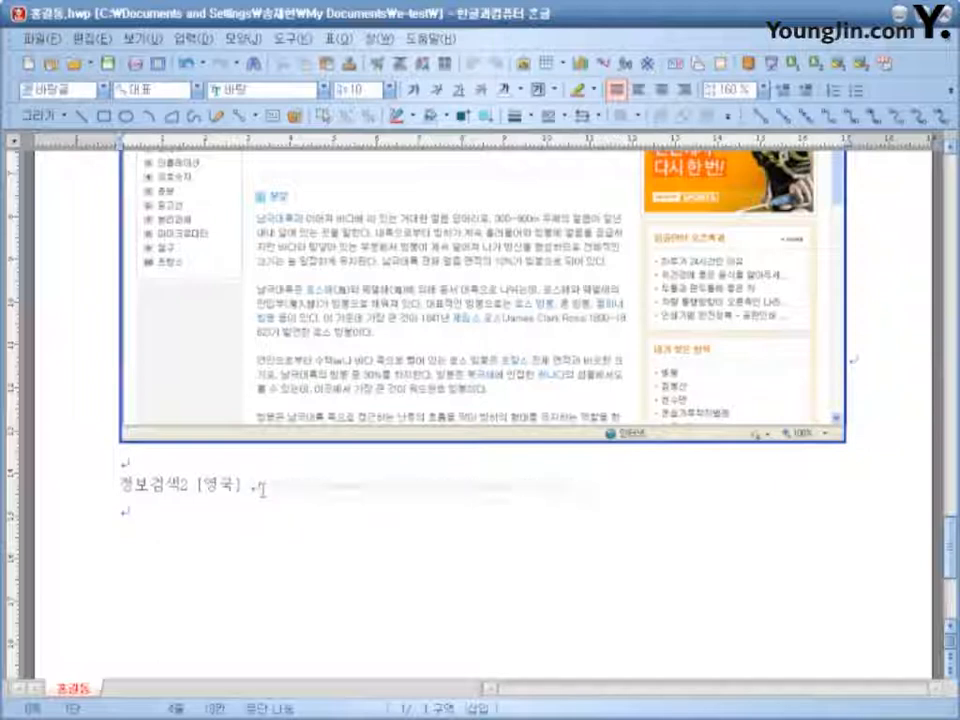
key(ctrl+v)
key(Return)
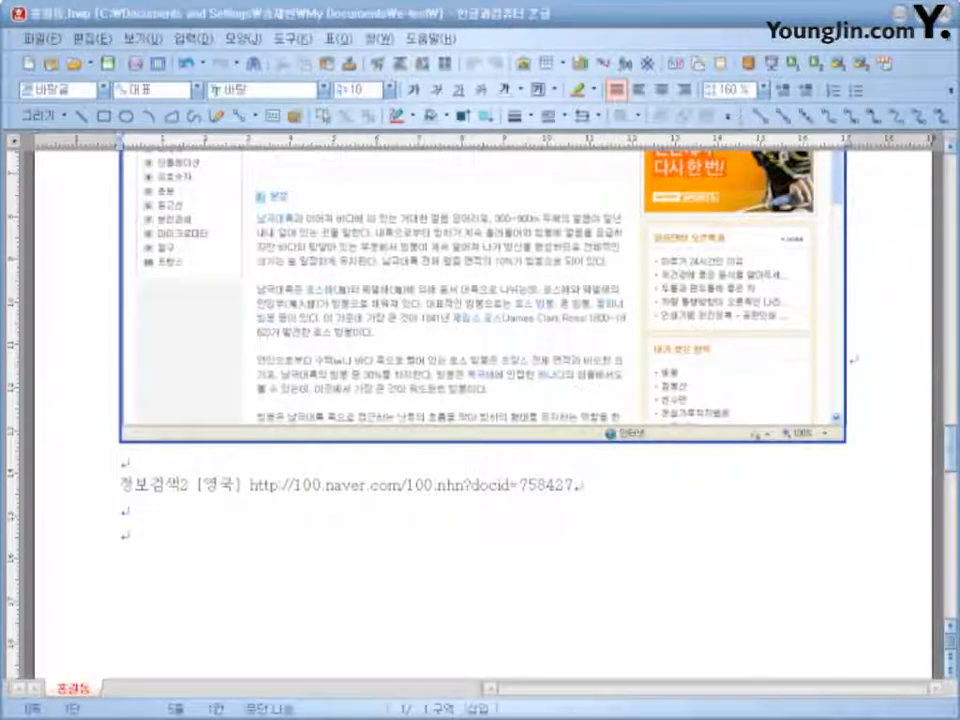
Paste a capture of the Civic Trust browser window below 정보검색2 and reduce the height of the 빙붕 capture.
scroll(953, 453, down, 5)
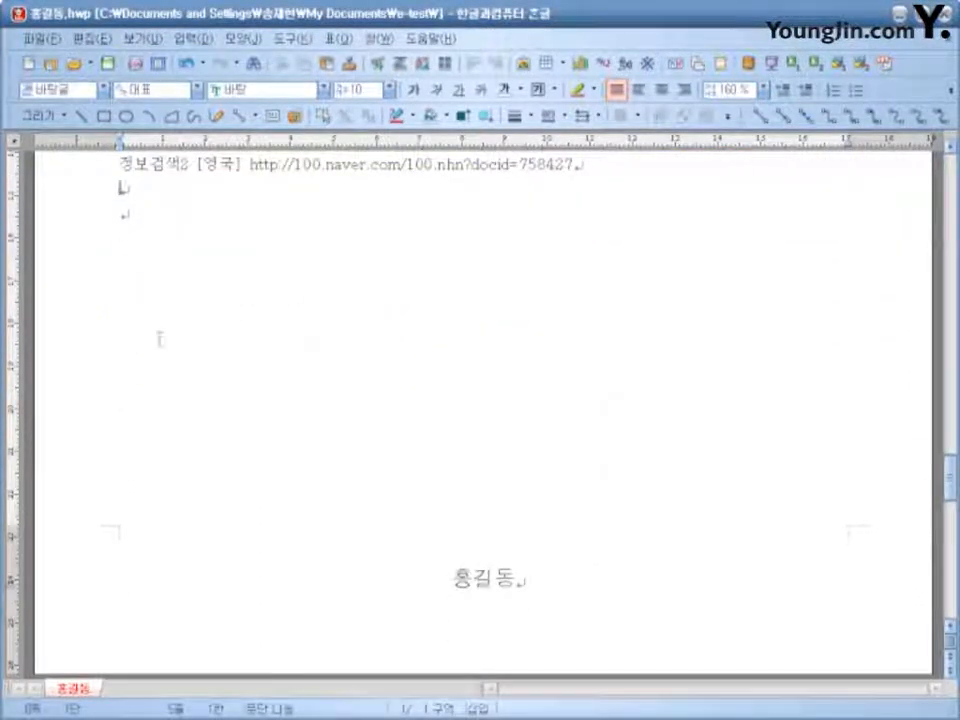
drag(951, 478, 955, 556)
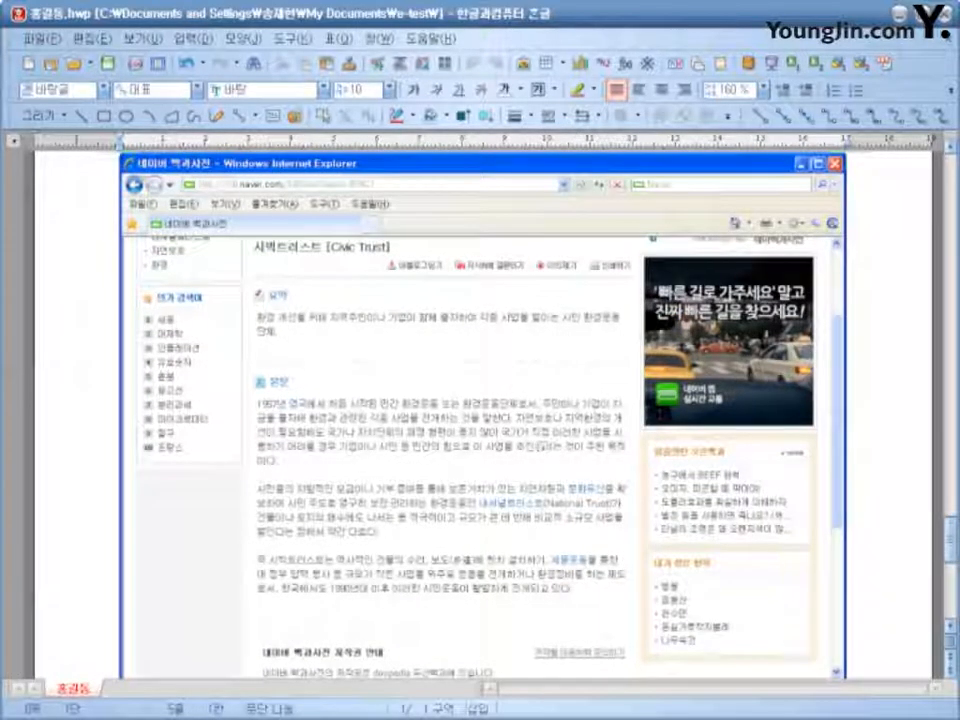
drag(955, 556, 953, 410)
click(522, 548)
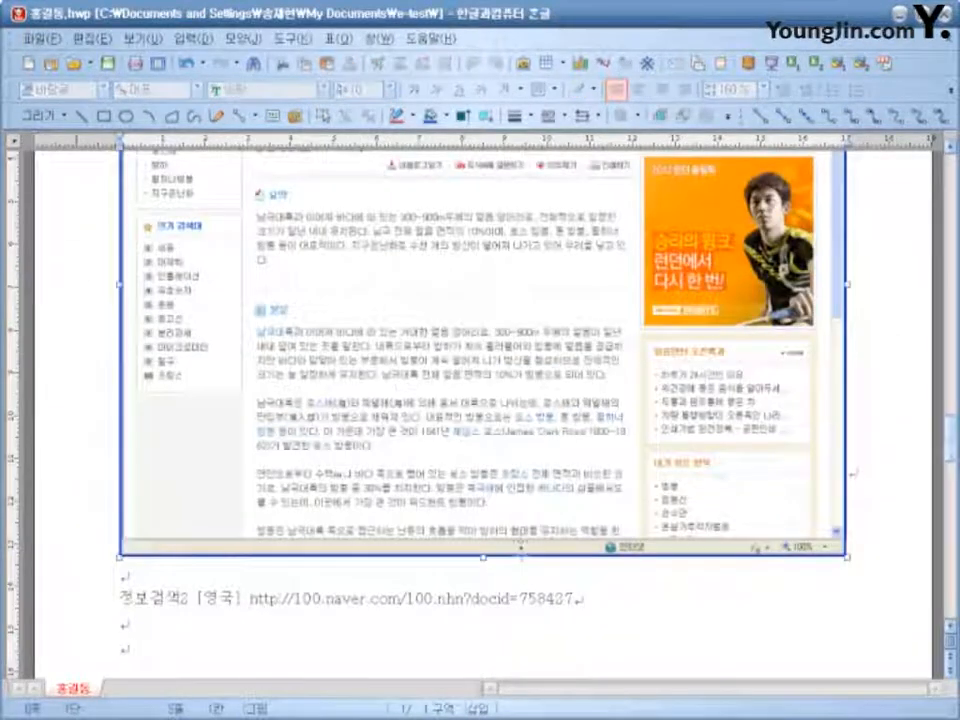
drag(484, 553, 484, 437)
scroll(640, 590, up, 5)
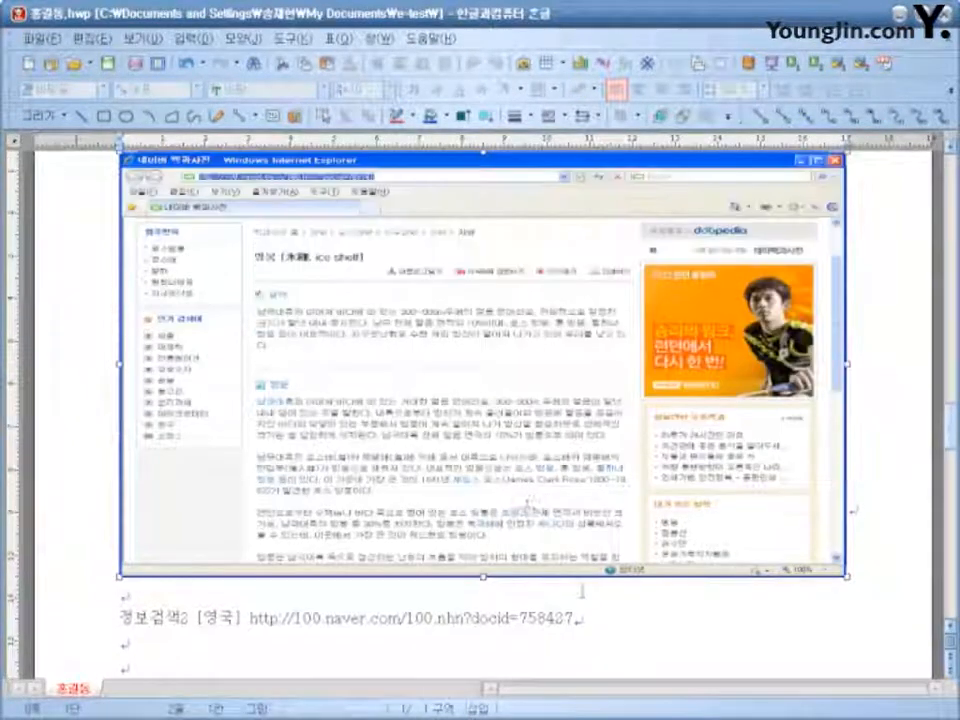
Reduce the Civic Trust capture's height to about 96 mm and check its placement relative to the 정보검색1 line.
scroll(625, 604, down, 15)
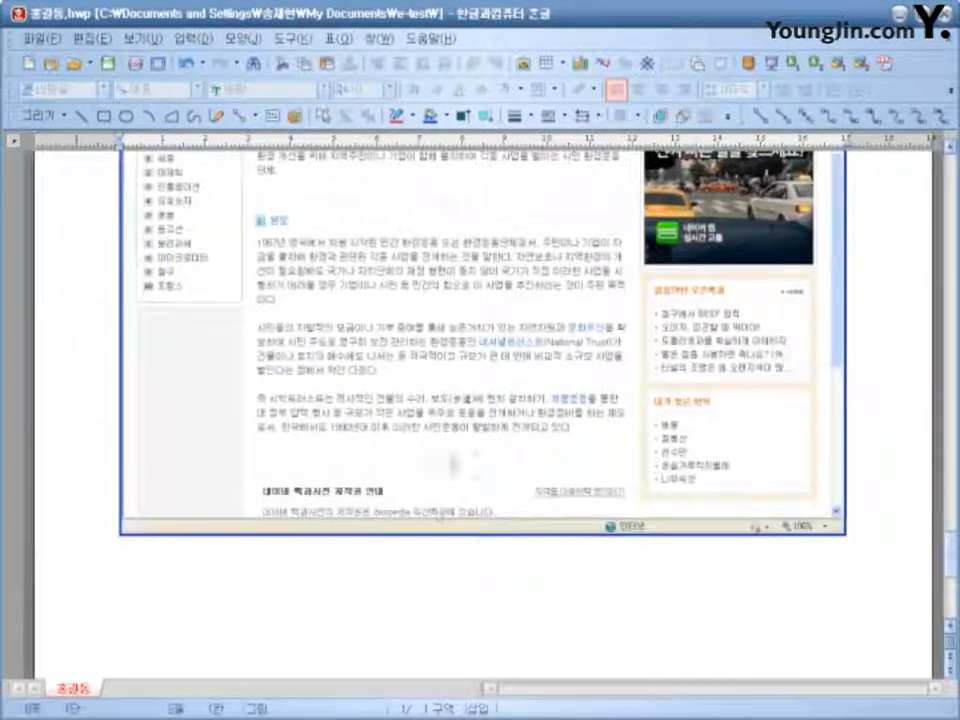
click(455, 462)
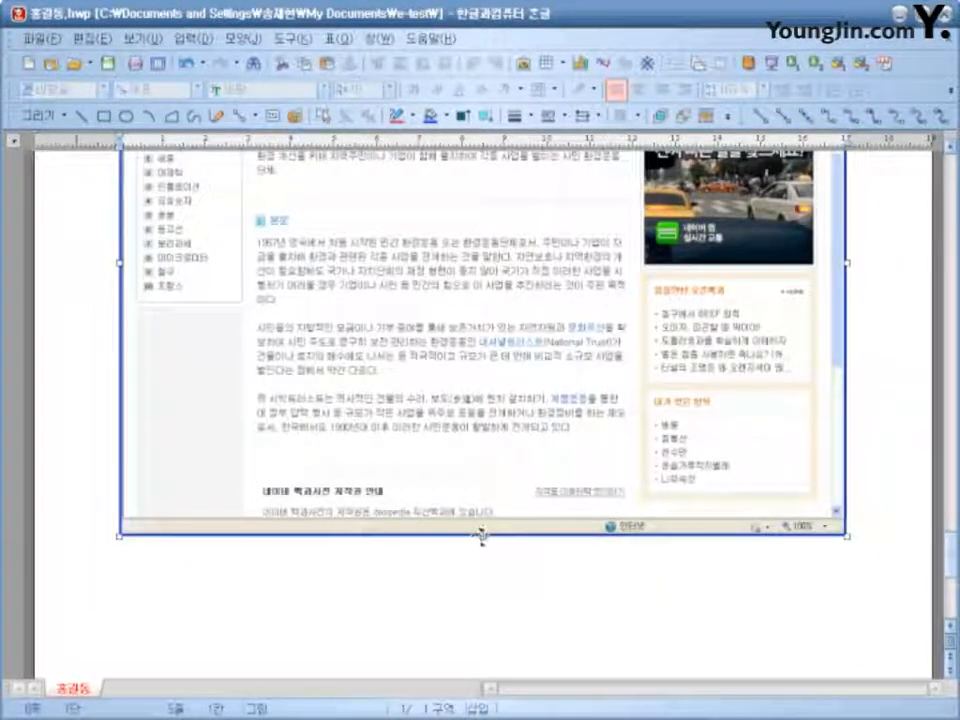
drag(483, 537, 489, 410)
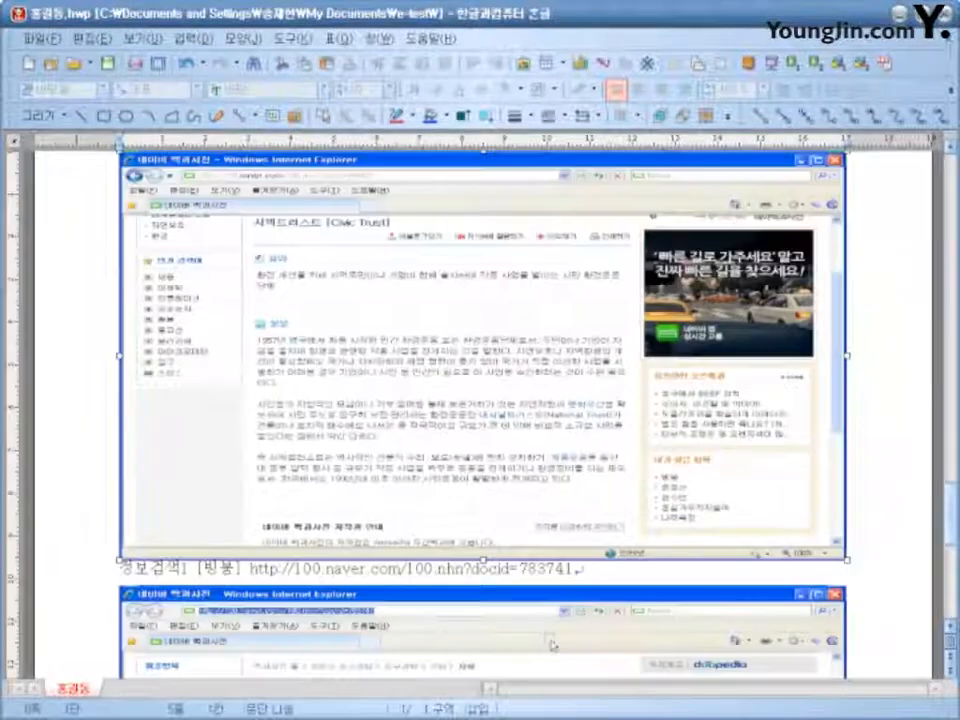
scroll(480, 400, down, 4)
scroll(551, 644, down, 2)
scroll(551, 643, up, 9)
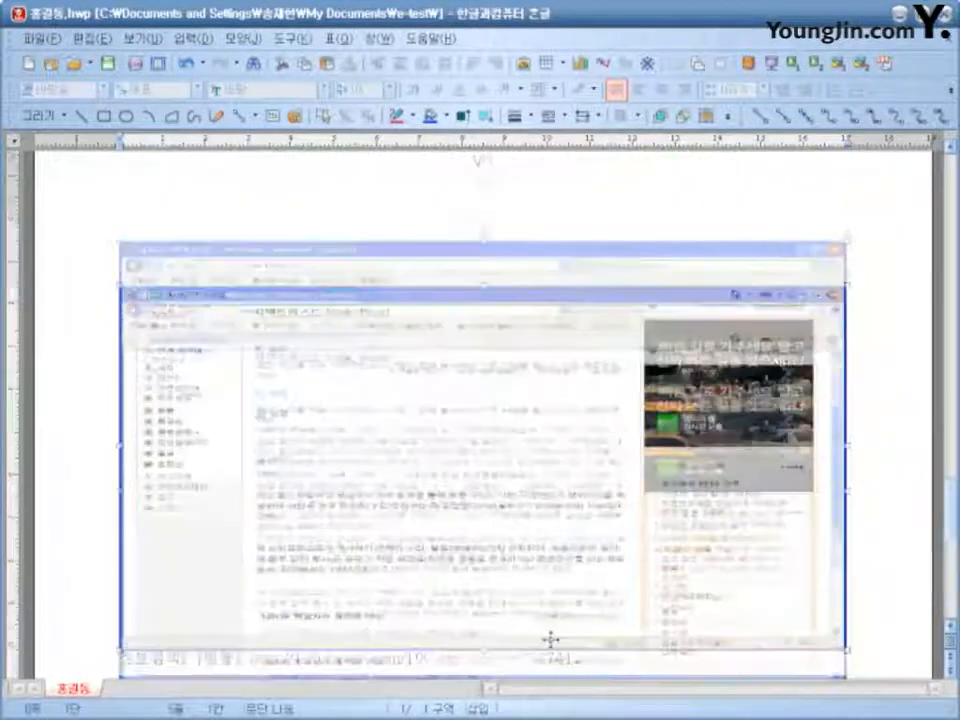
scroll(551, 643, down, 6)
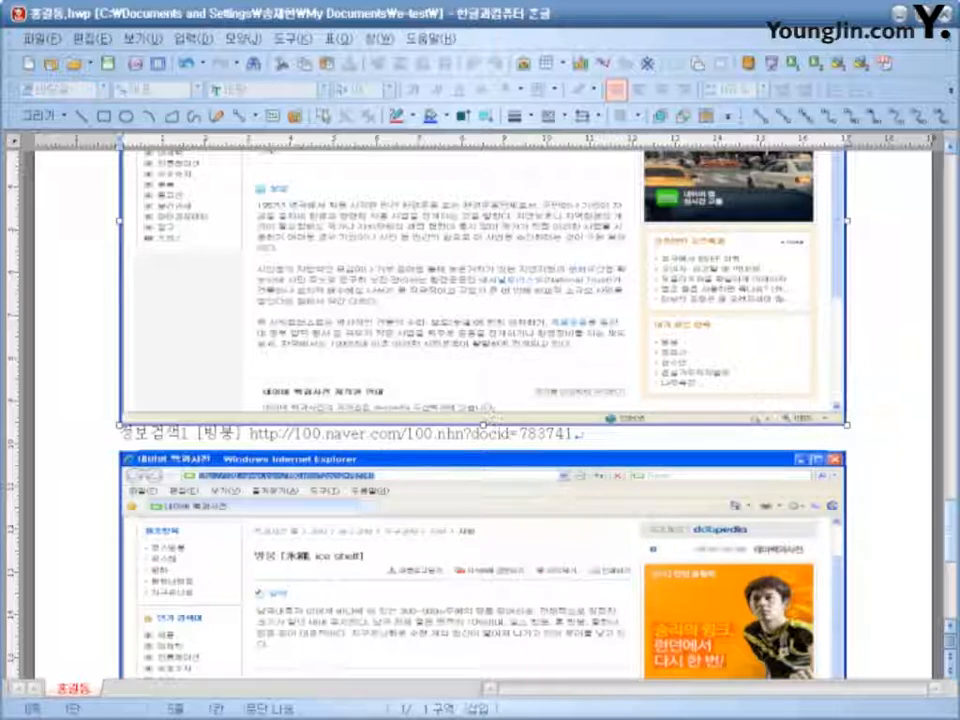
scroll(480, 400, up, 3)
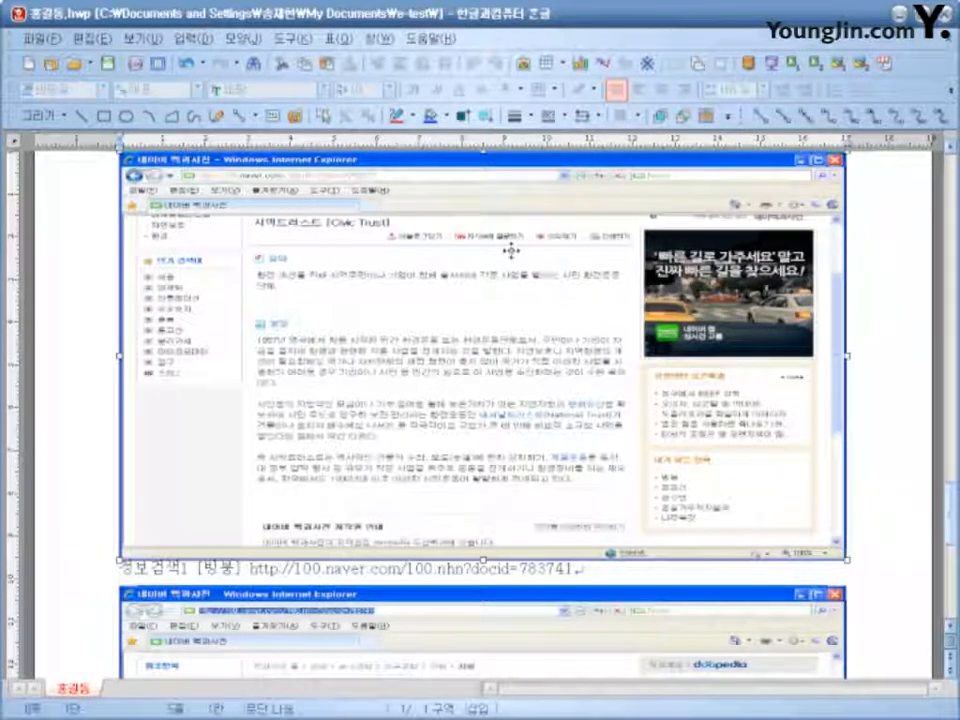
Set the Civic Trust capture to be treated like a character (글자처럼 취급) in its object properties.
scroll(443, 489, down, 6)
right_click(497, 201)
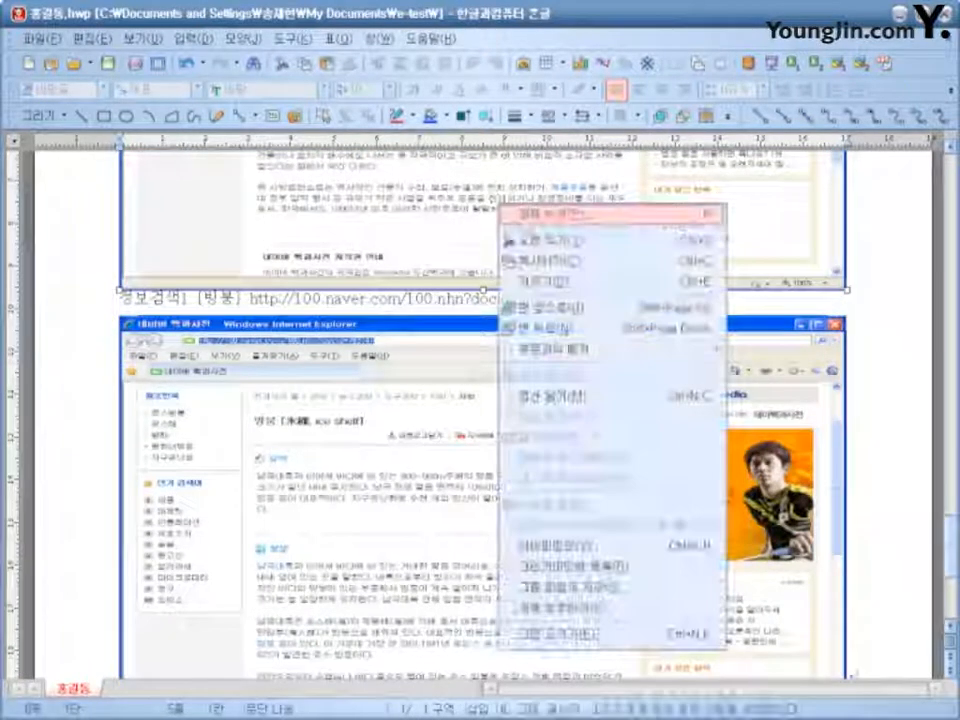
click(525, 211)
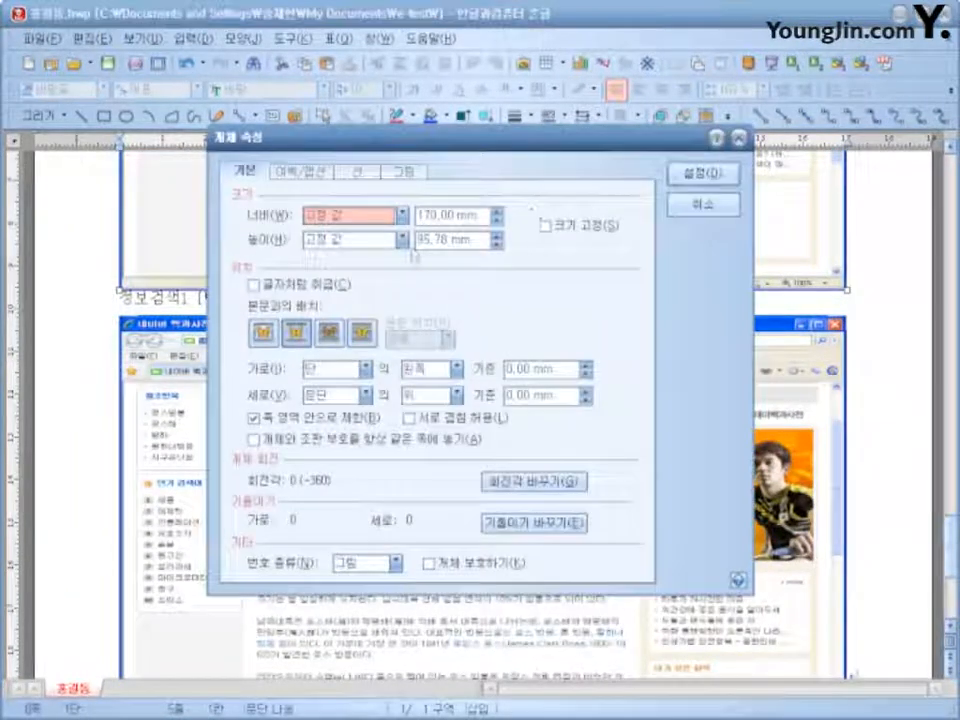
click(280, 289)
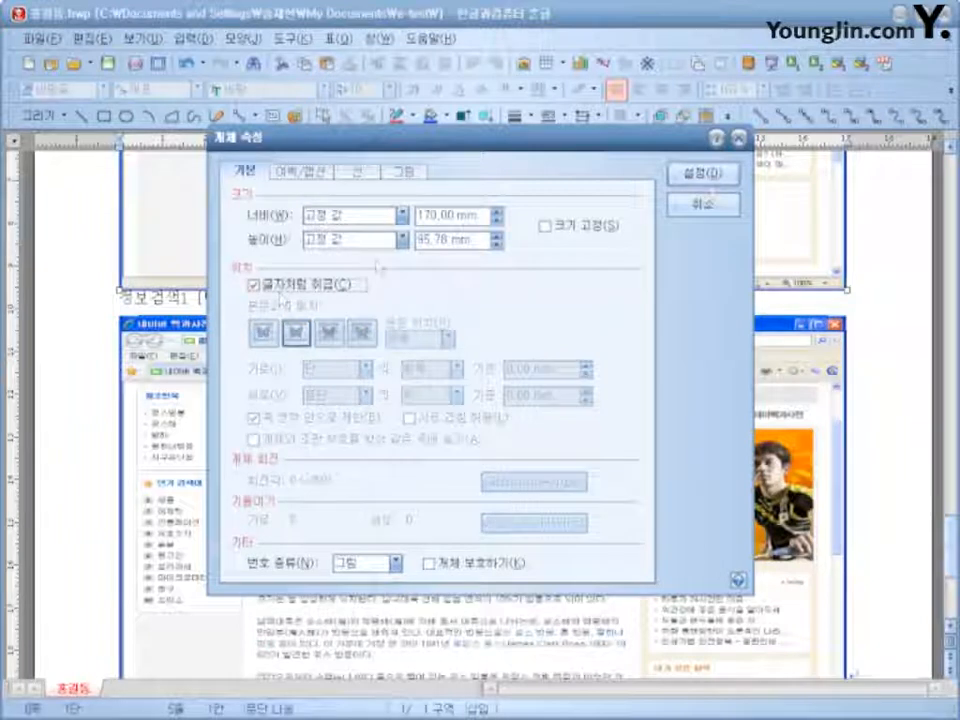
click(703, 174)
Cut the Civic Trust capture from above 정보검색1 and paste it on the blank line below the 정보검색2 address.
scroll(527, 485, up, 3)
scroll(397, 467, down, 1)
scroll(397, 467, down, 2)
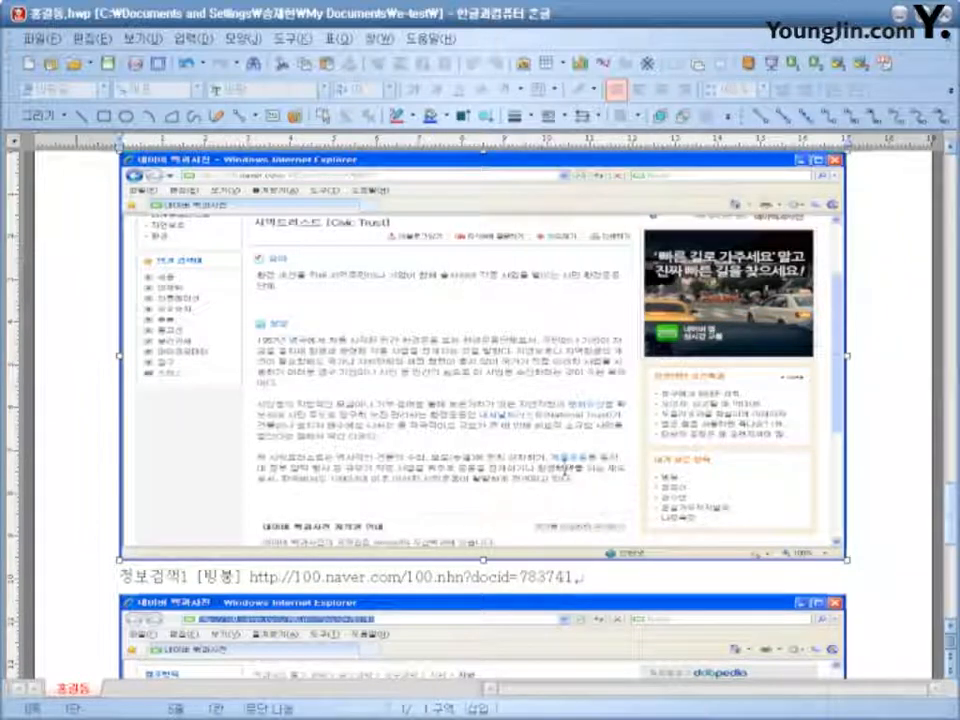
scroll(552, 318, down, 2)
scroll(409, 402, down, 1)
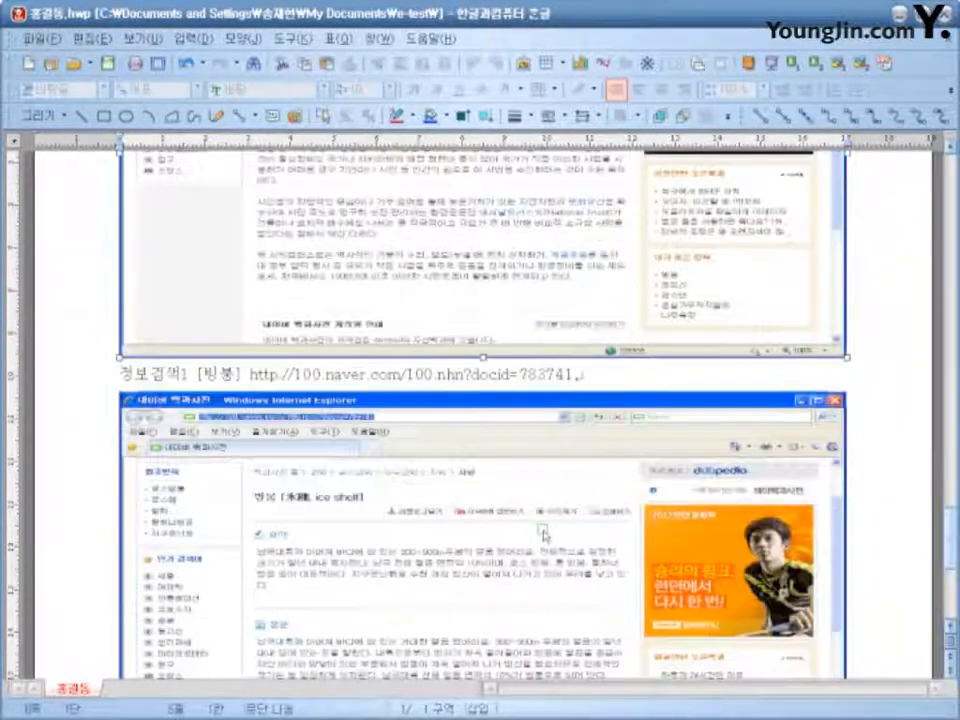
right_click(551, 284)
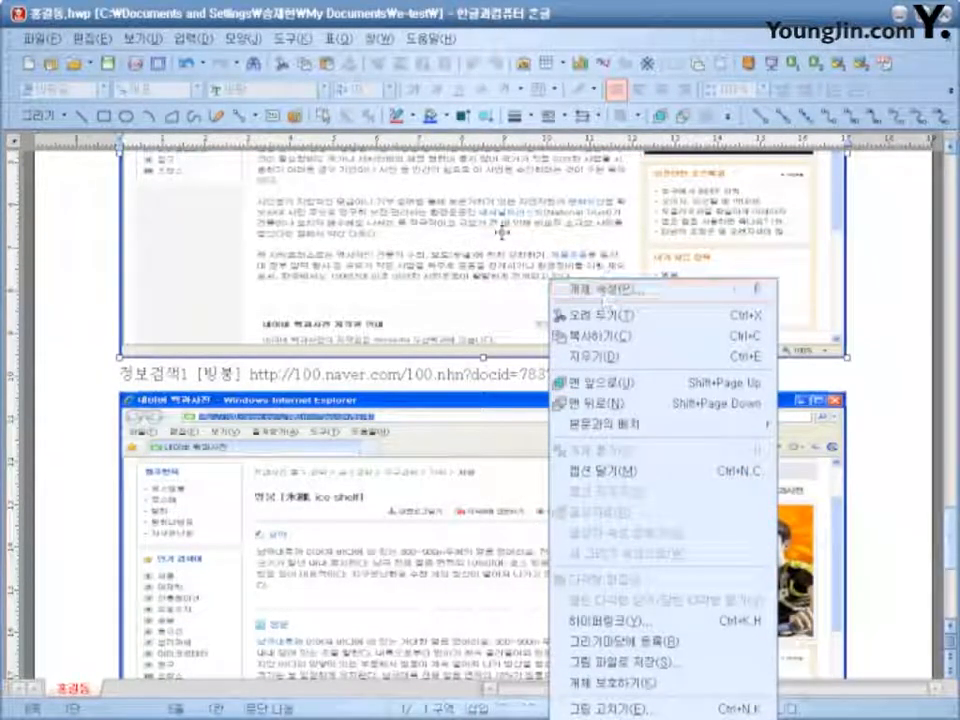
click(636, 315)
scroll(400, 290, down, 4)
right_click(155, 258)
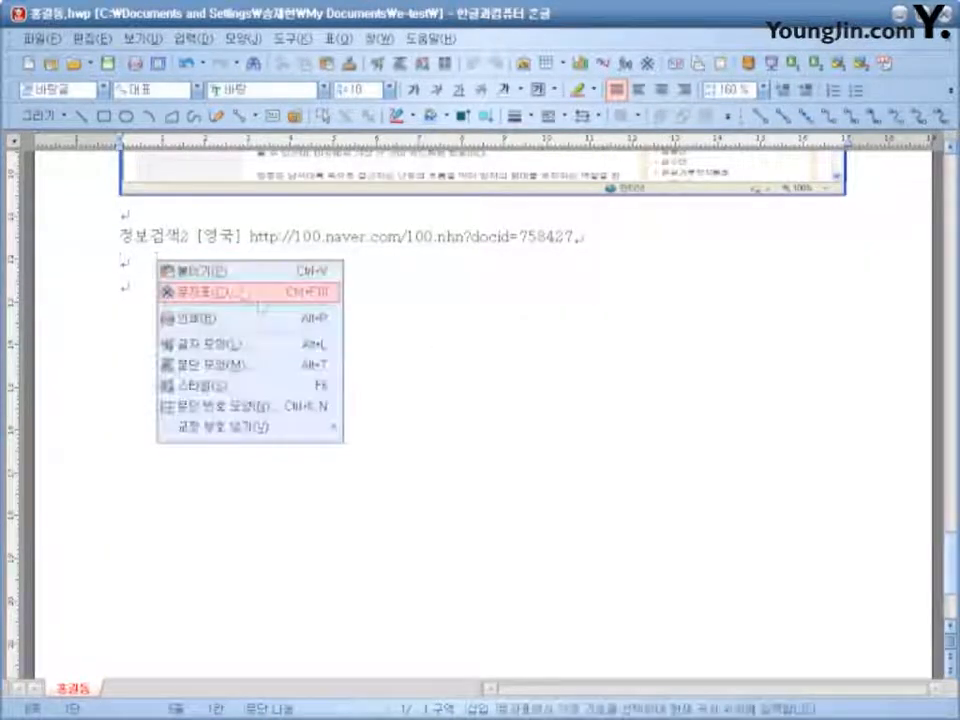
click(200, 268)
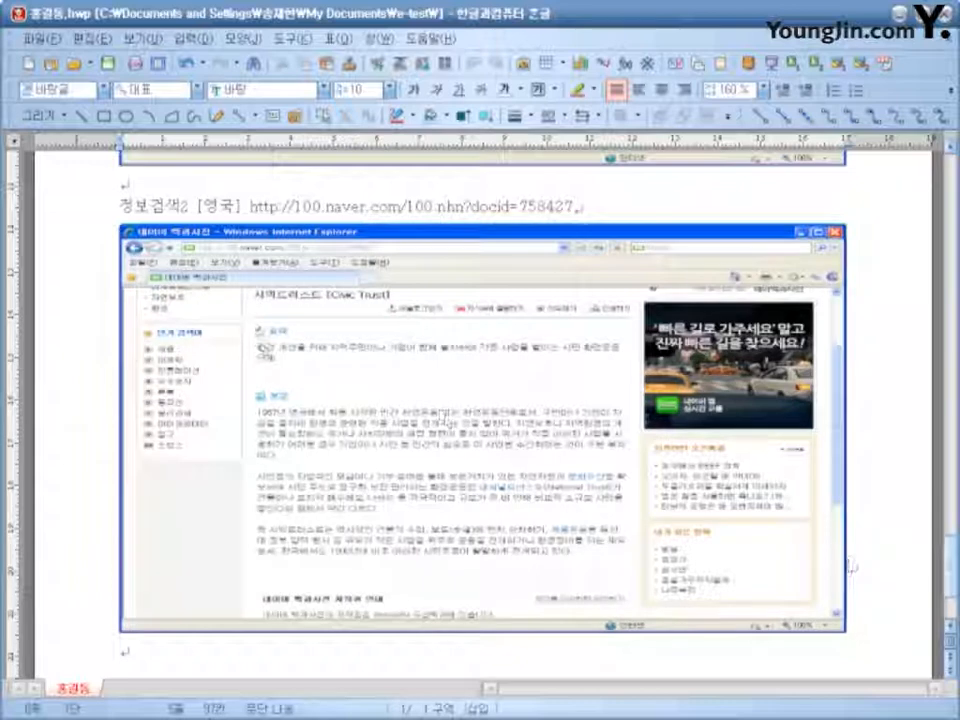
Open the print preview and examine the 지구 온난화 page at 100% down to its footnotes and footer.
scroll(574, 465, up, 4)
scroll(480, 420, down, 5)
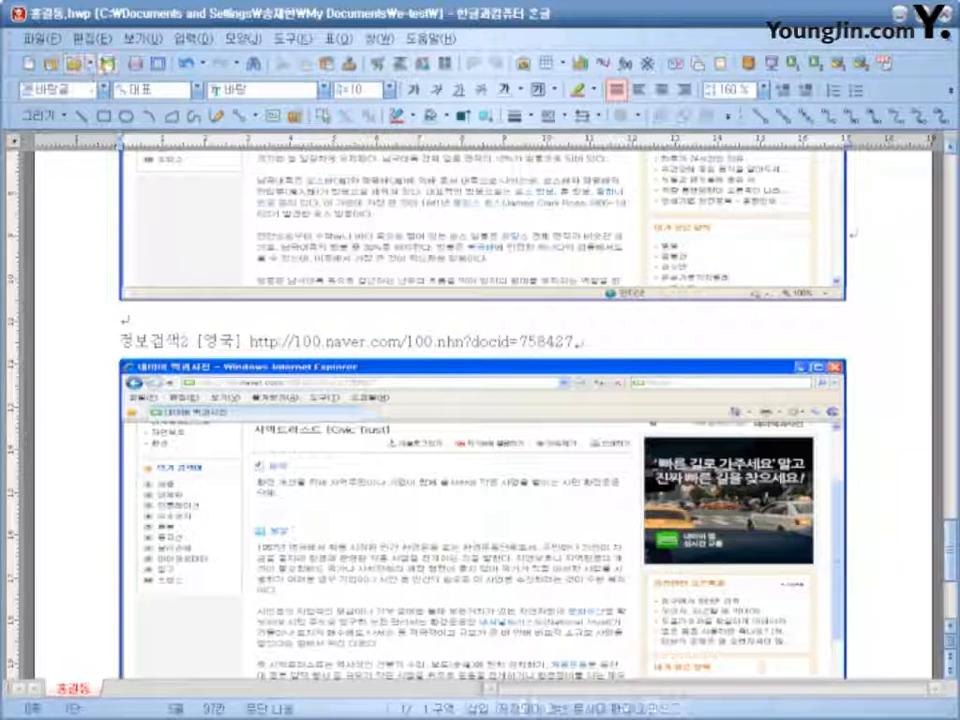
click(158, 62)
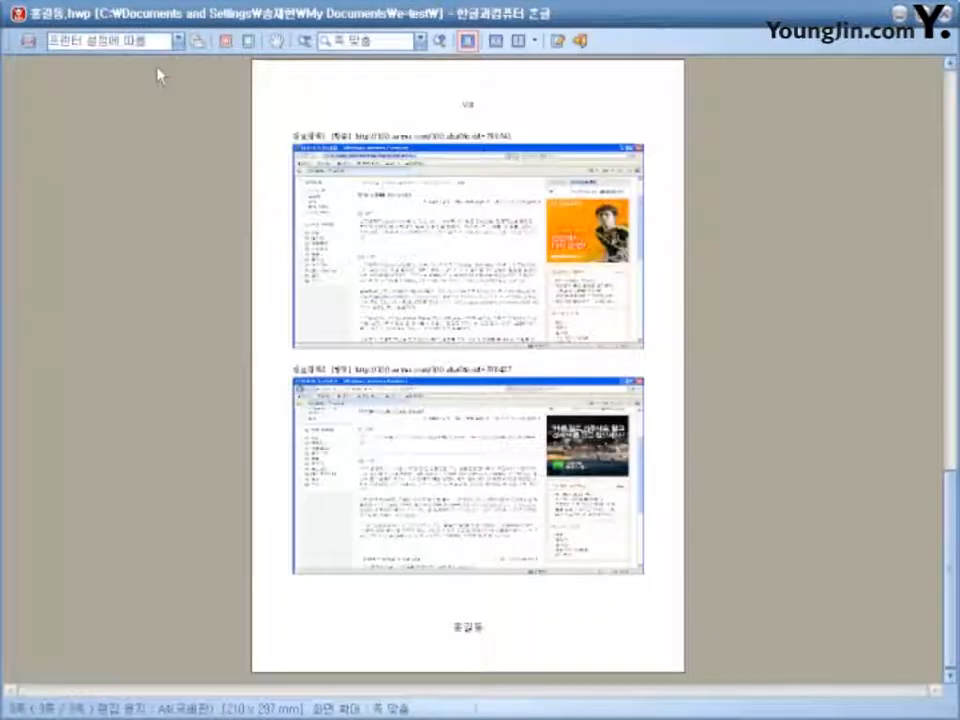
drag(948, 565, 926, 95)
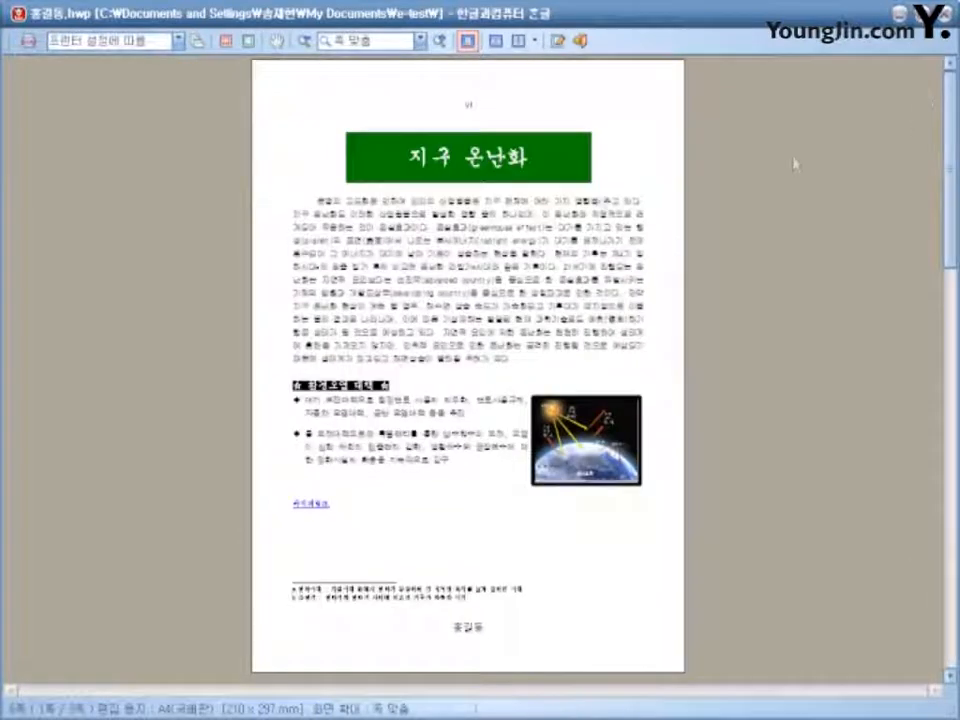
click(534, 312)
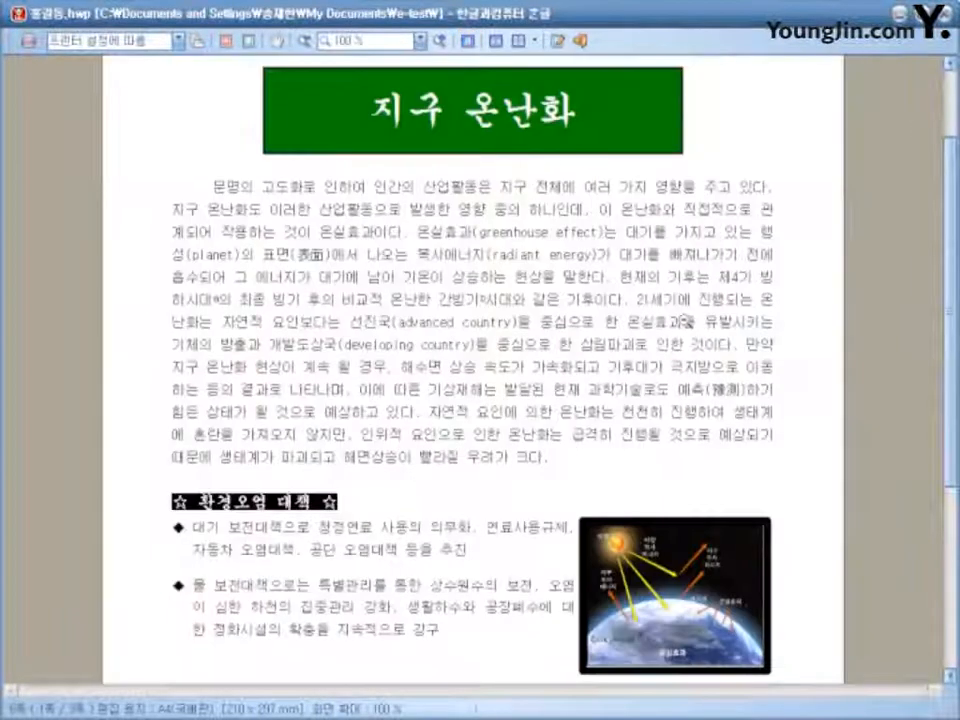
scroll(716, 101, down, 5)
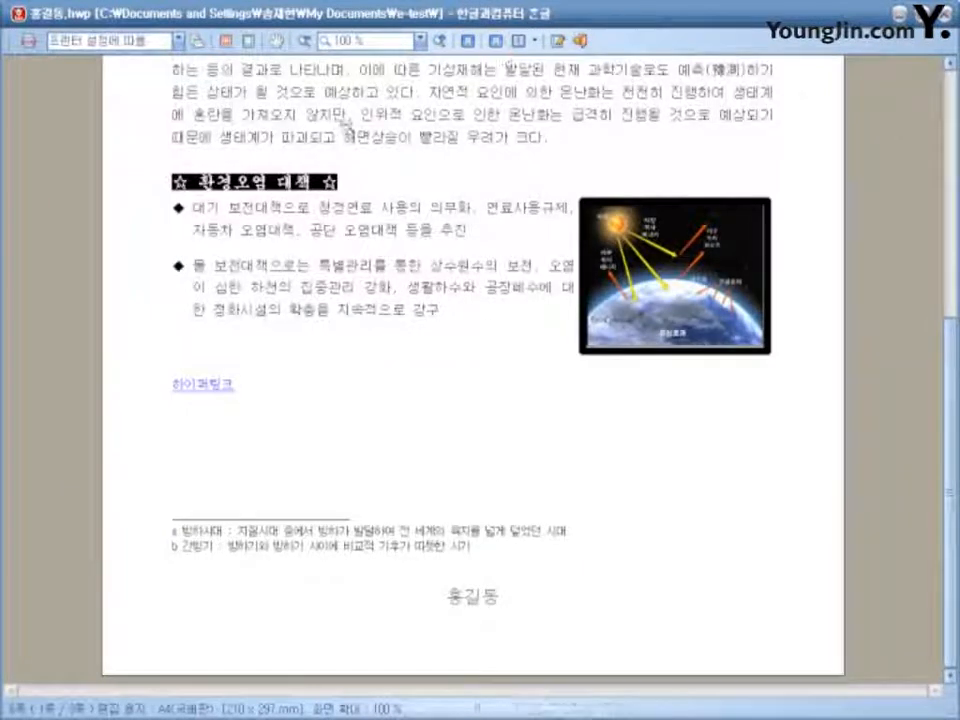
click(634, 184)
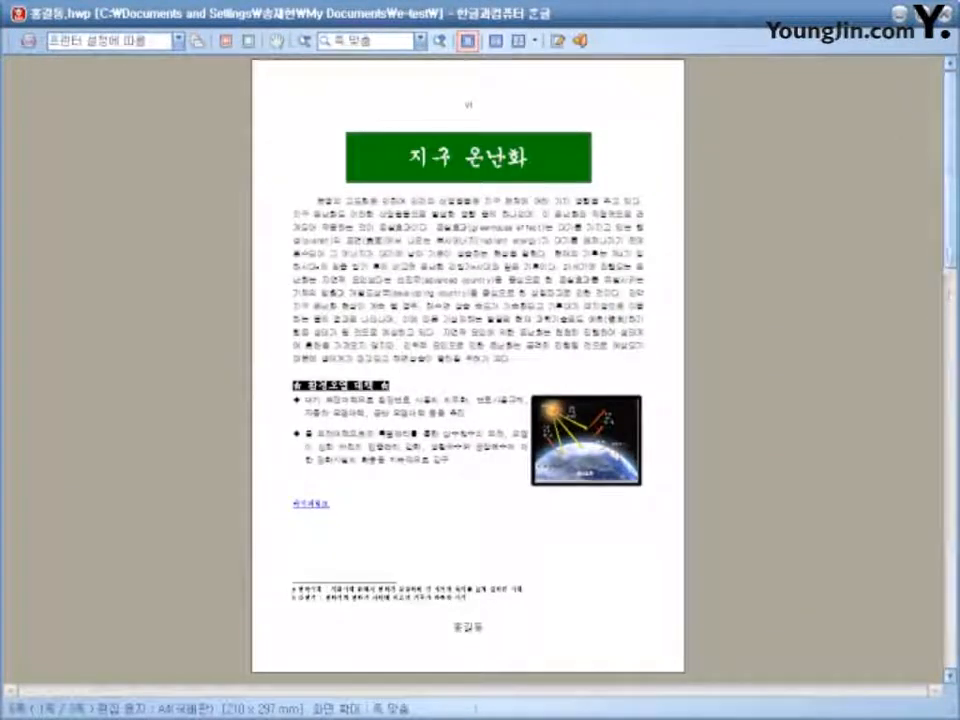
Examine the page with the two 정보검색 captures and the page with the tables and chart, enlarging each to 100%.
scroll(712, 300, down, 2)
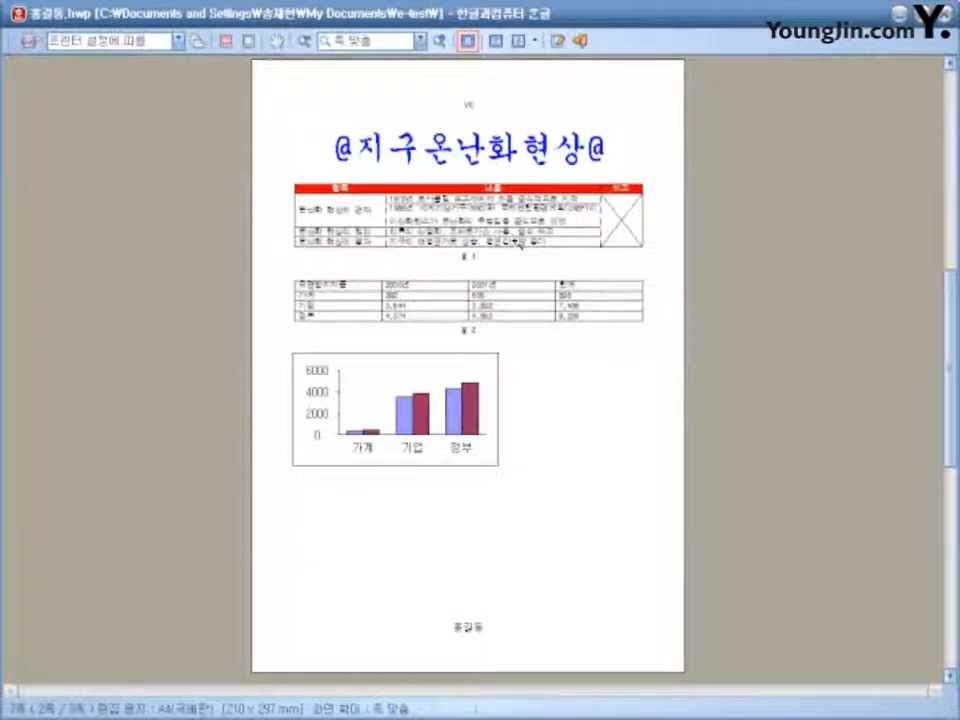
scroll(712, 350, down, 1)
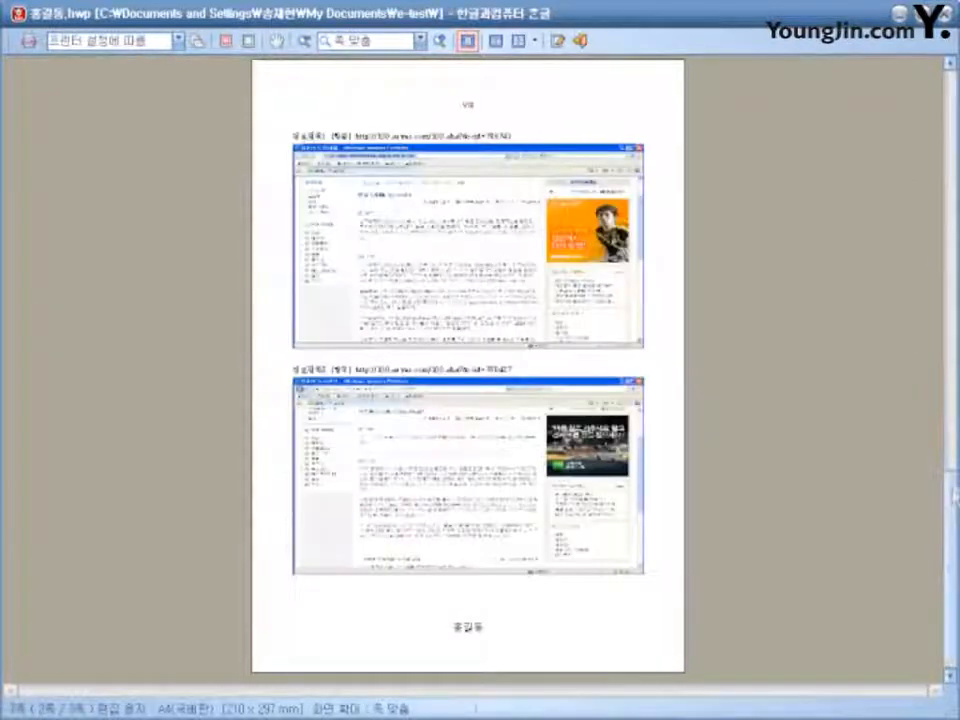
click(526, 328)
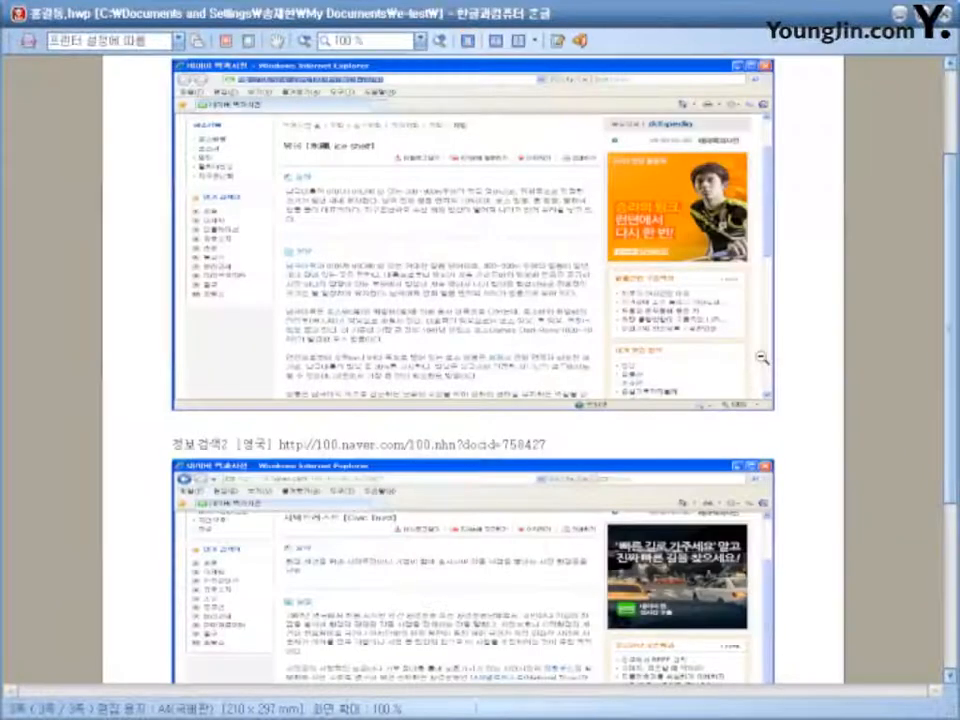
click(619, 356)
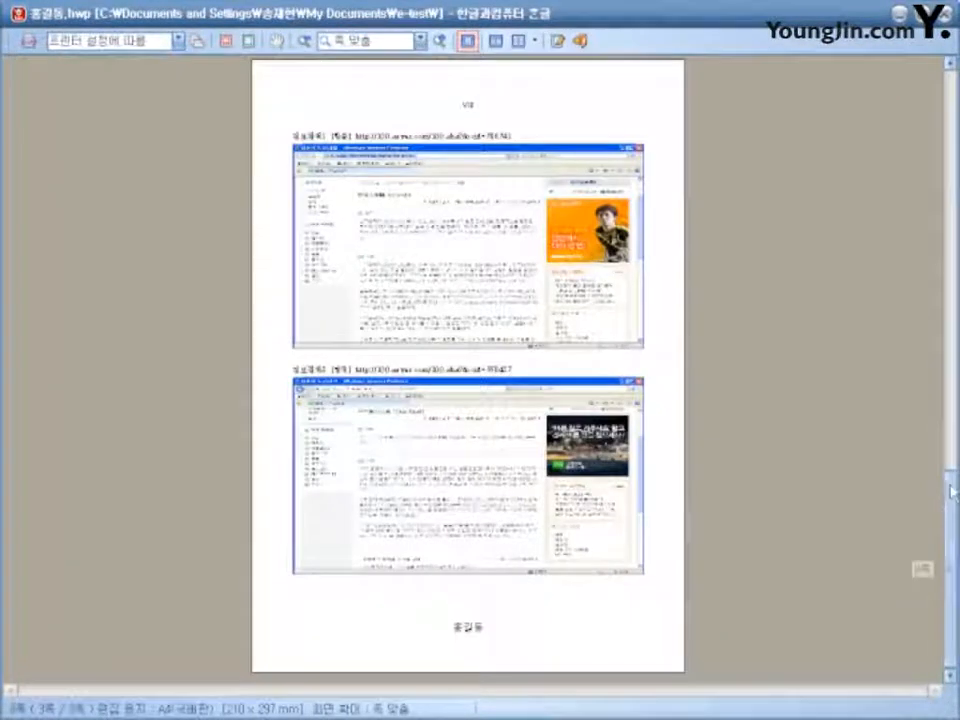
scroll(942, 400, up, 1)
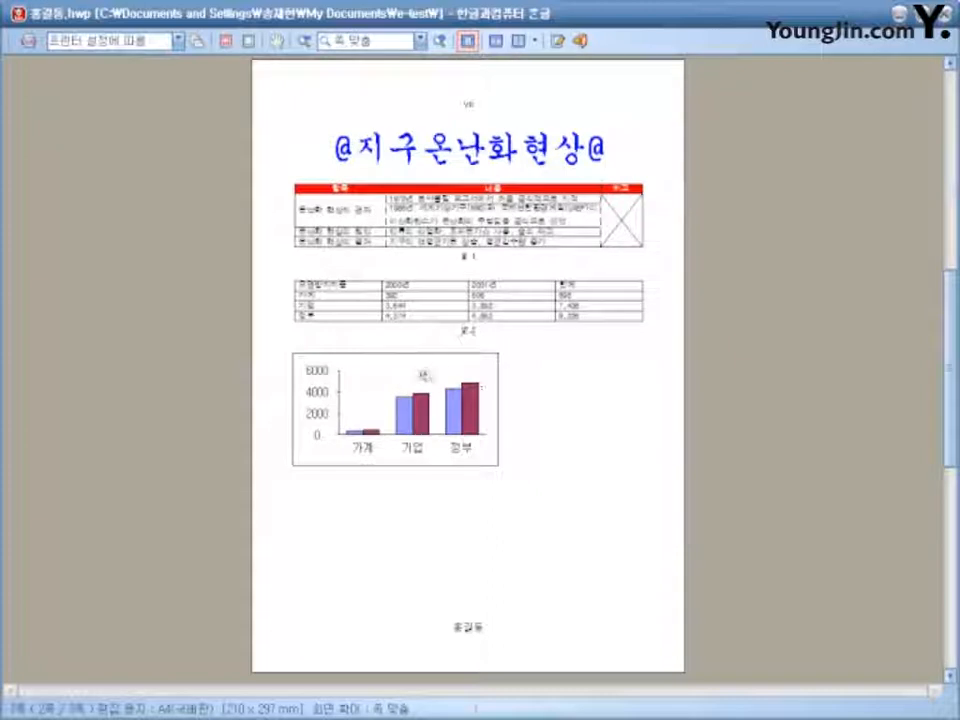
click(470, 378)
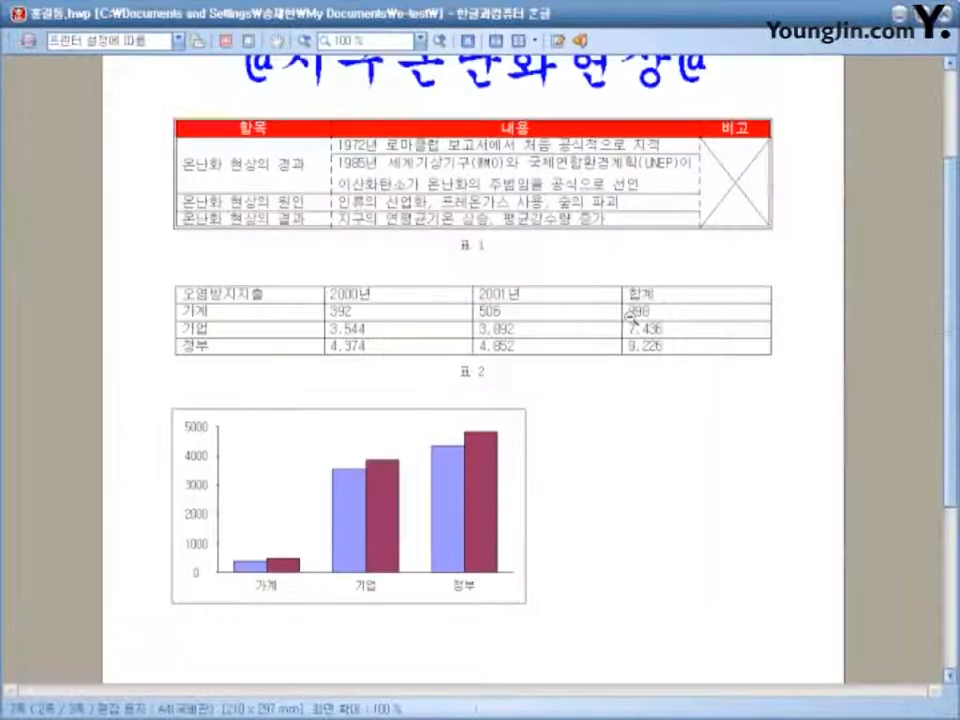
click(572, 328)
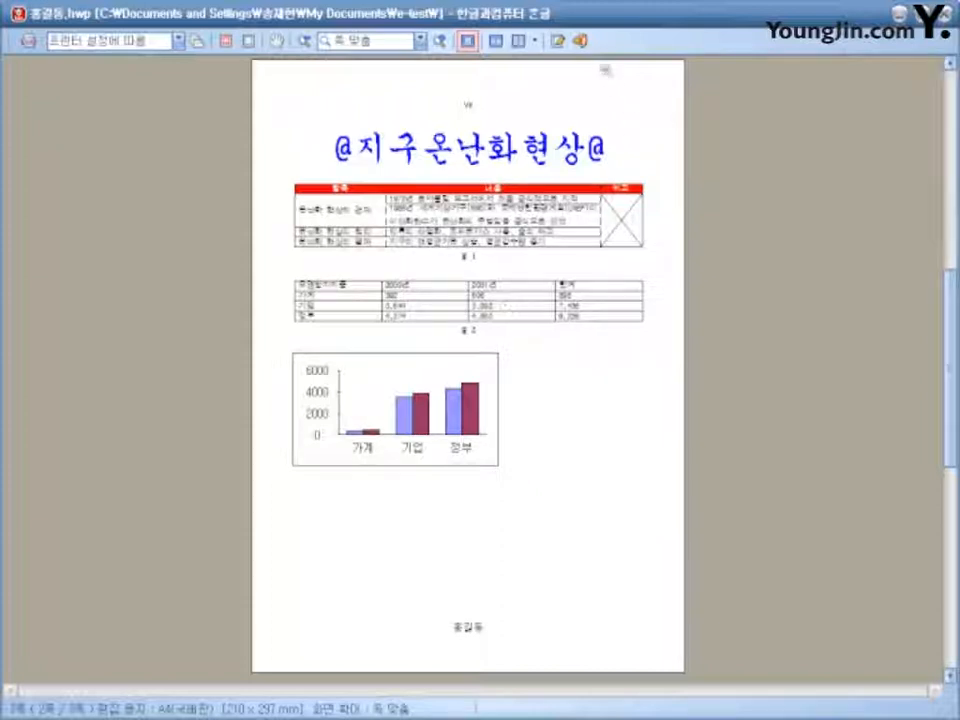
Close the print preview and save the document.
click(580, 41)
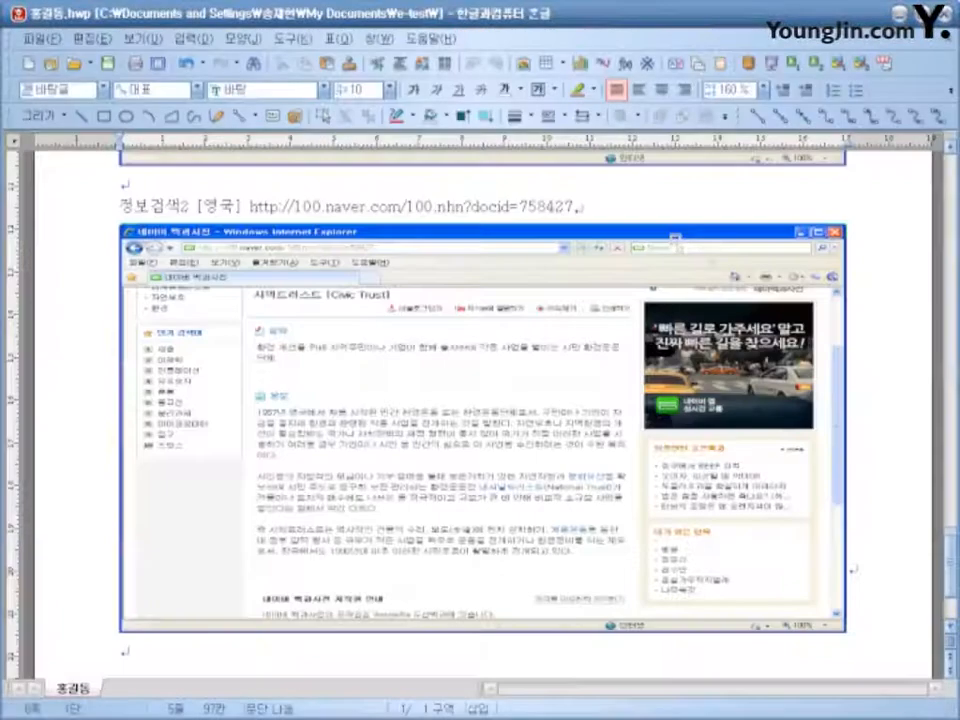
click(104, 64)
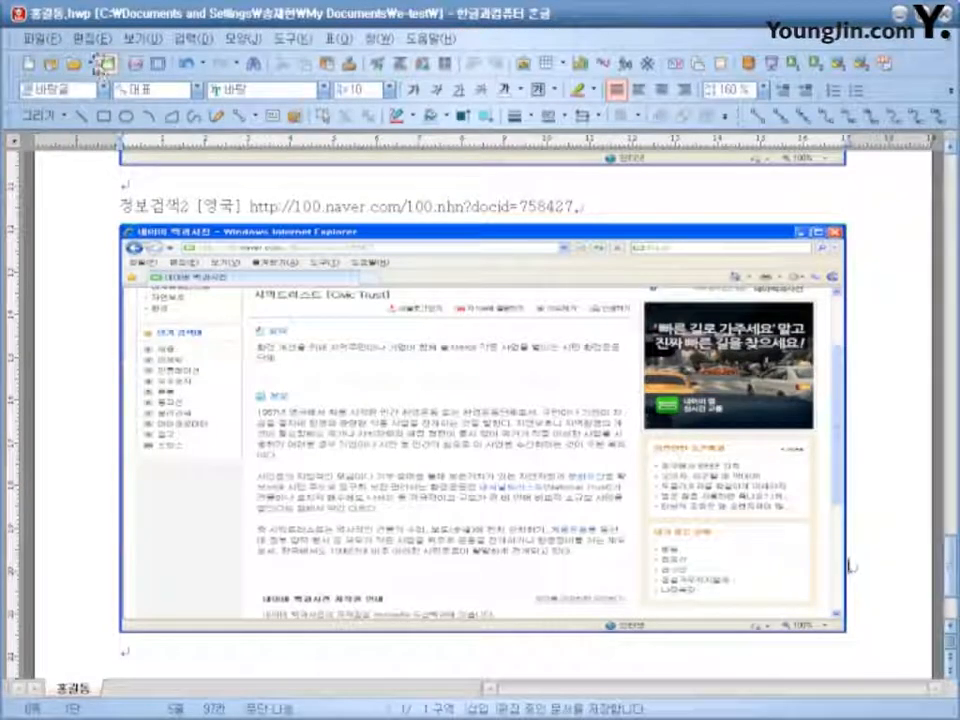